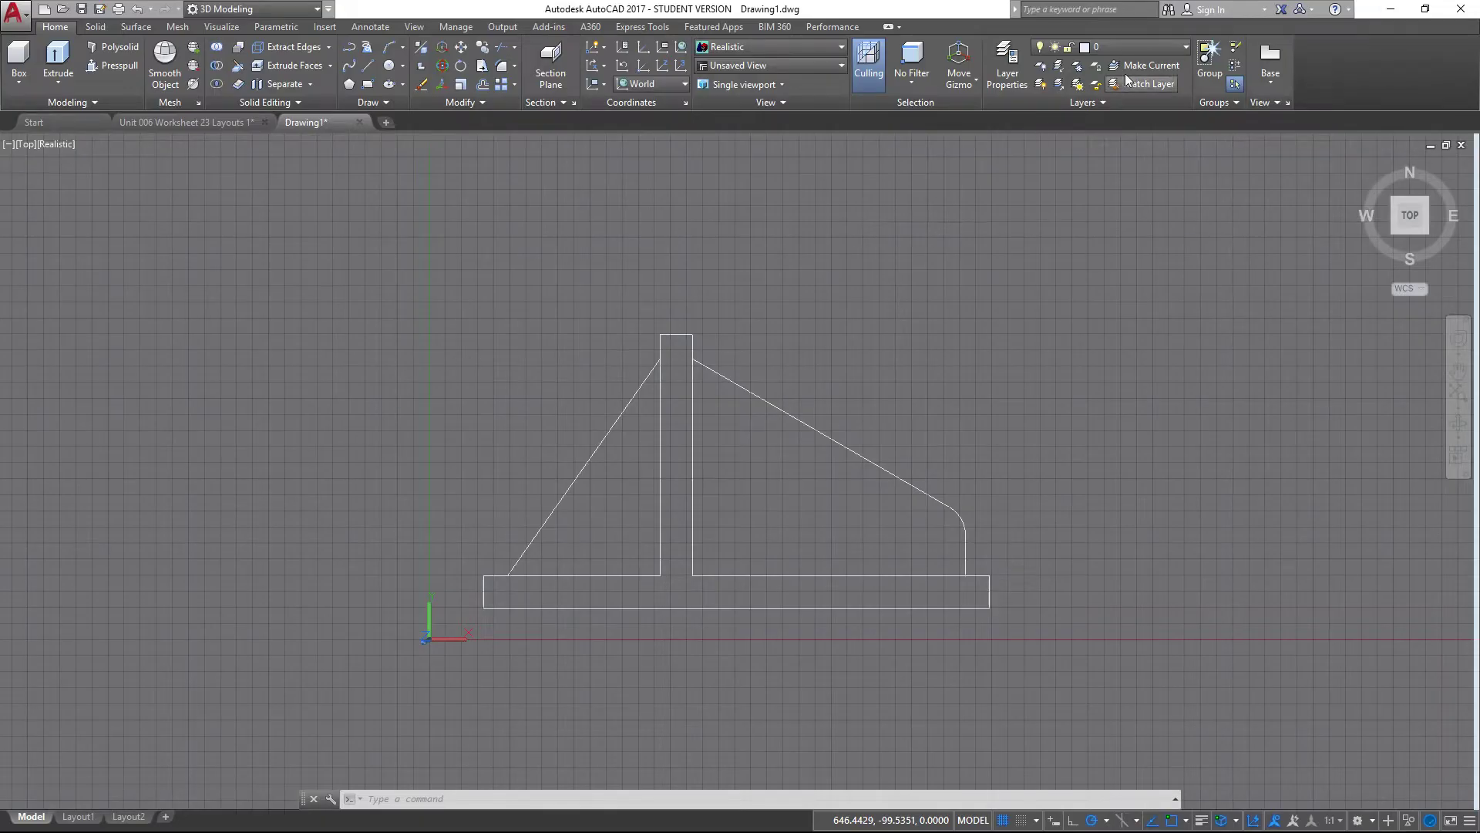
- Turn on the Object layer and view the 3D bracket from a southwest isometric angle and from behind
{"action": "left_click", "coordinate": [1391, 233]}
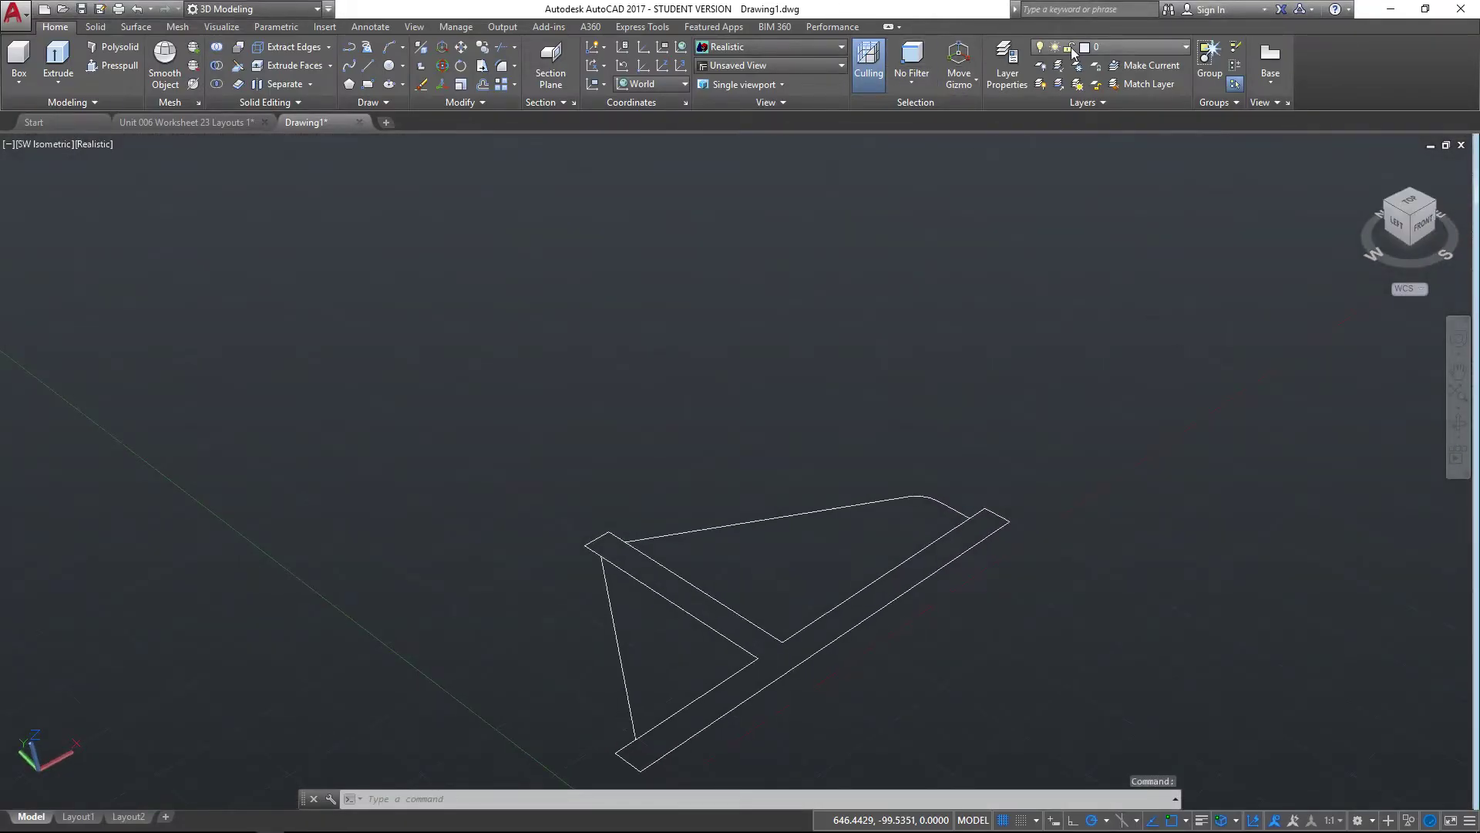
{"action": "left_click", "coordinate": [1121, 48]}
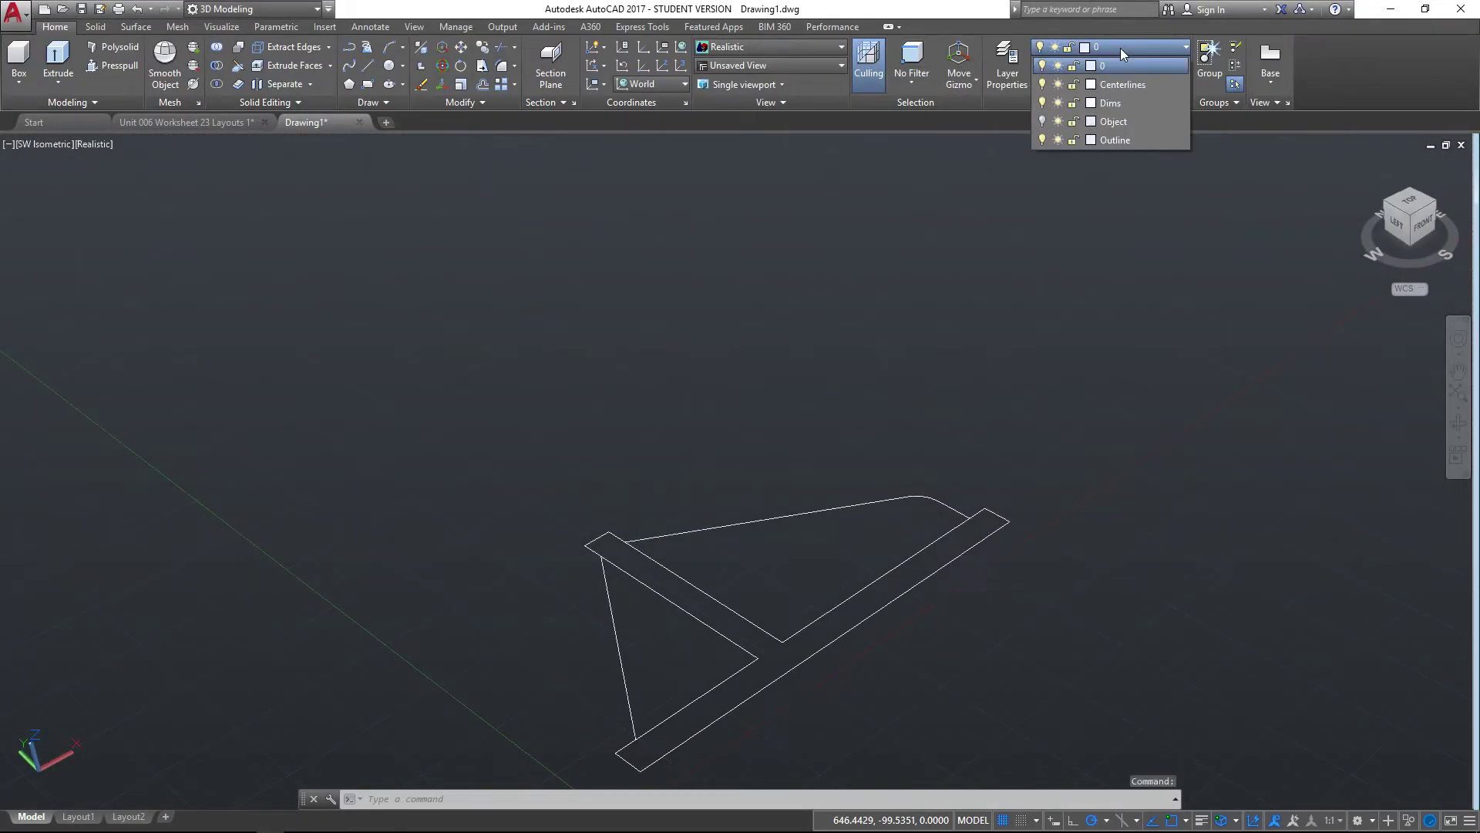
{"action": "left_click", "coordinate": [1043, 122]}
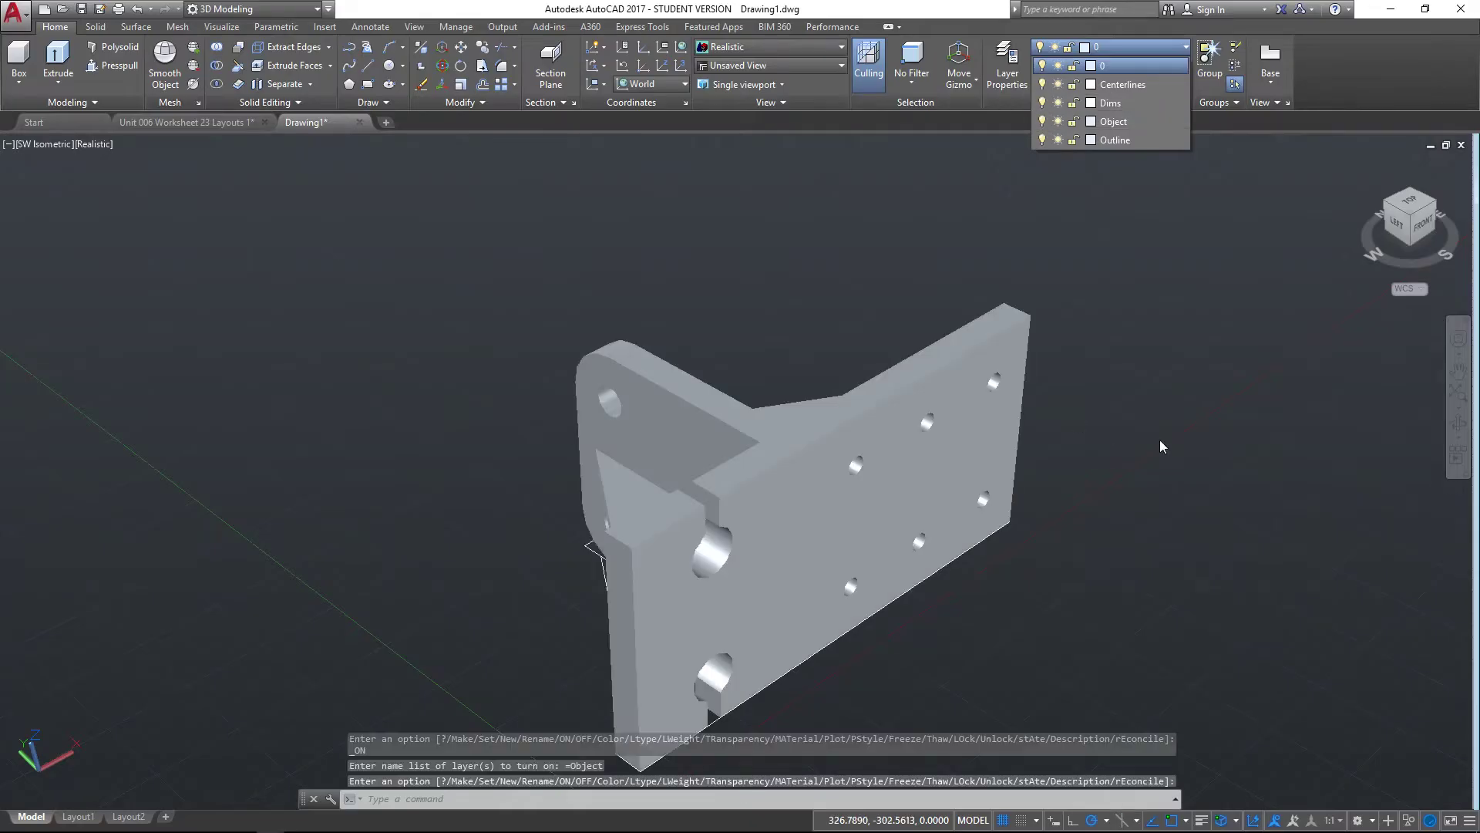
{"action": "left_click", "coordinate": [1459, 424]}
{"action": "left_click_drag", "start_coordinate": [881, 544], "coordinate": [1312, 485]}
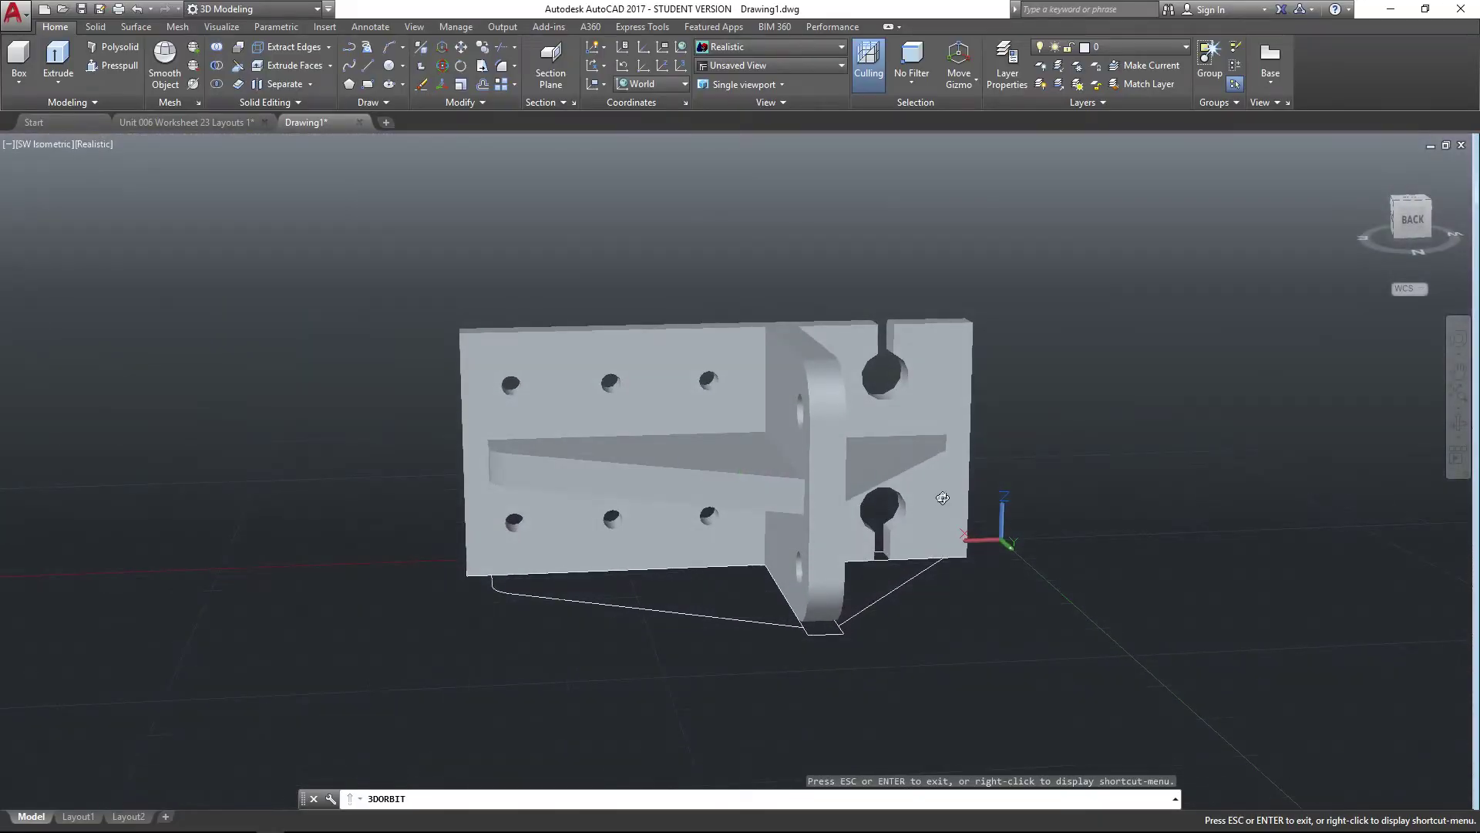
{"action": "left_click_drag", "start_coordinate": [854, 465], "coordinate": [861, 480]}
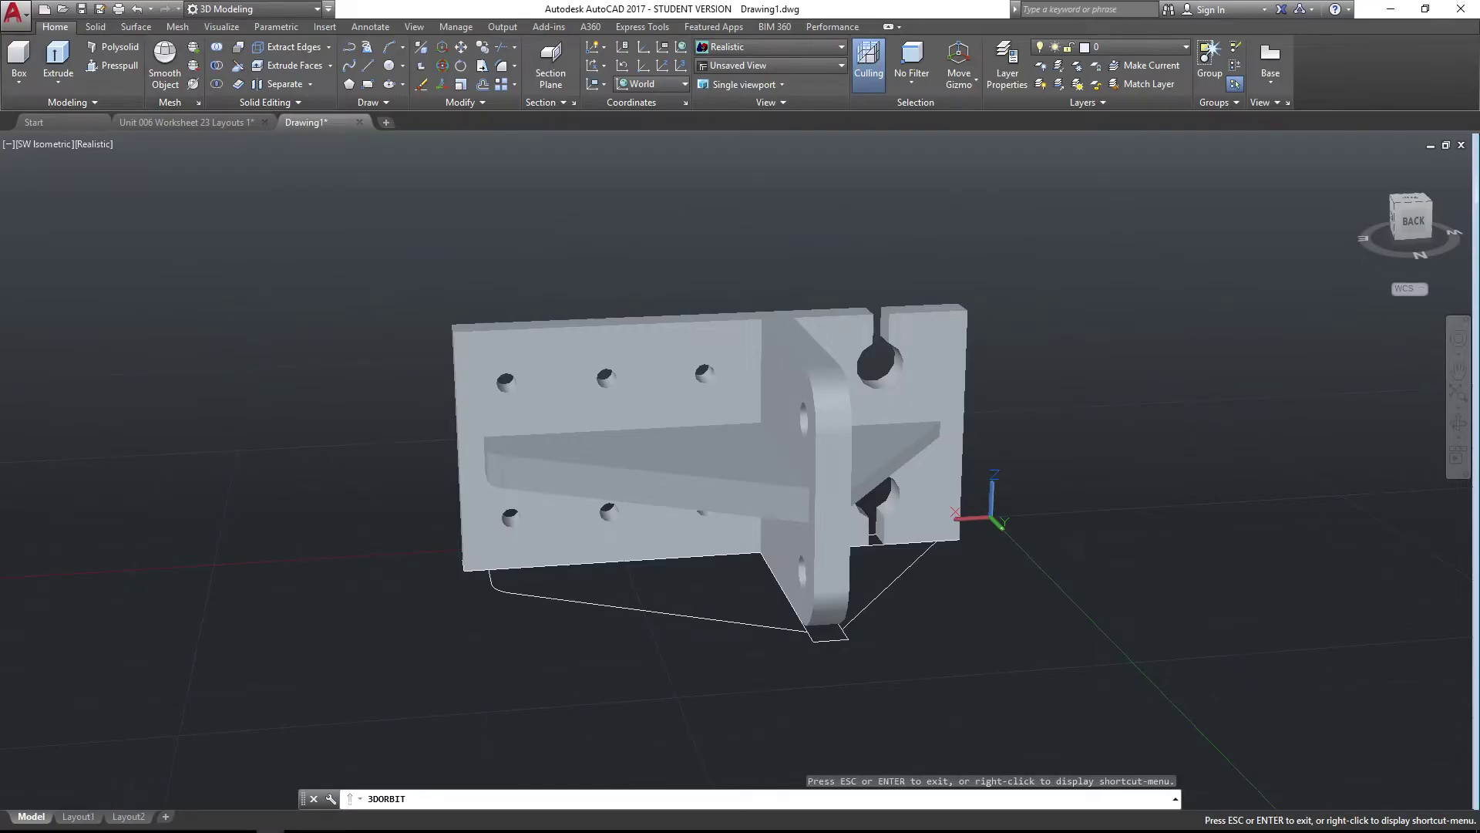
{"action": "key", "text": "Escape"}
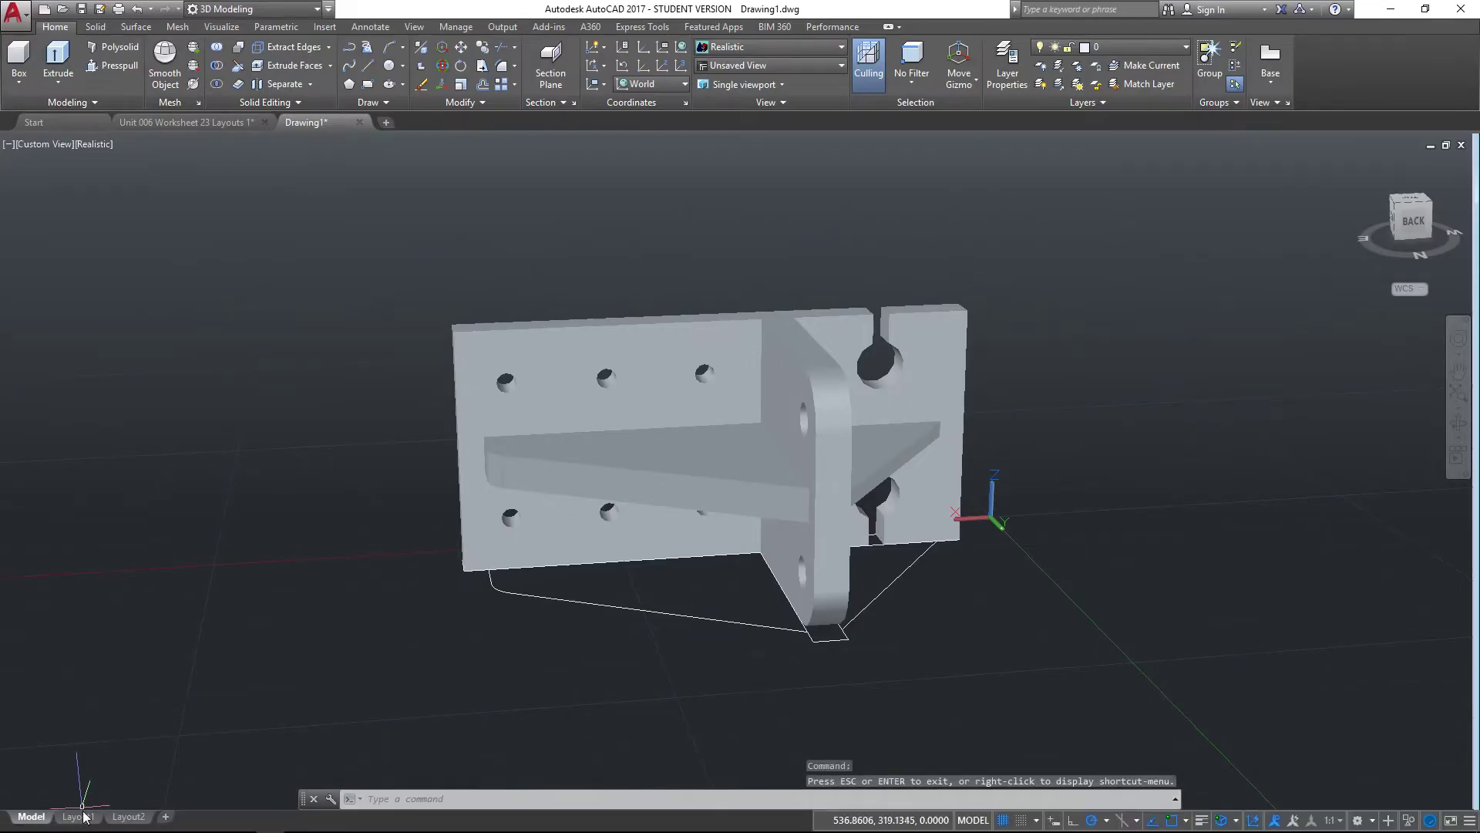
- Open the Layout1 sheet
{"action": "mouse_move", "coordinate": [85, 821]}
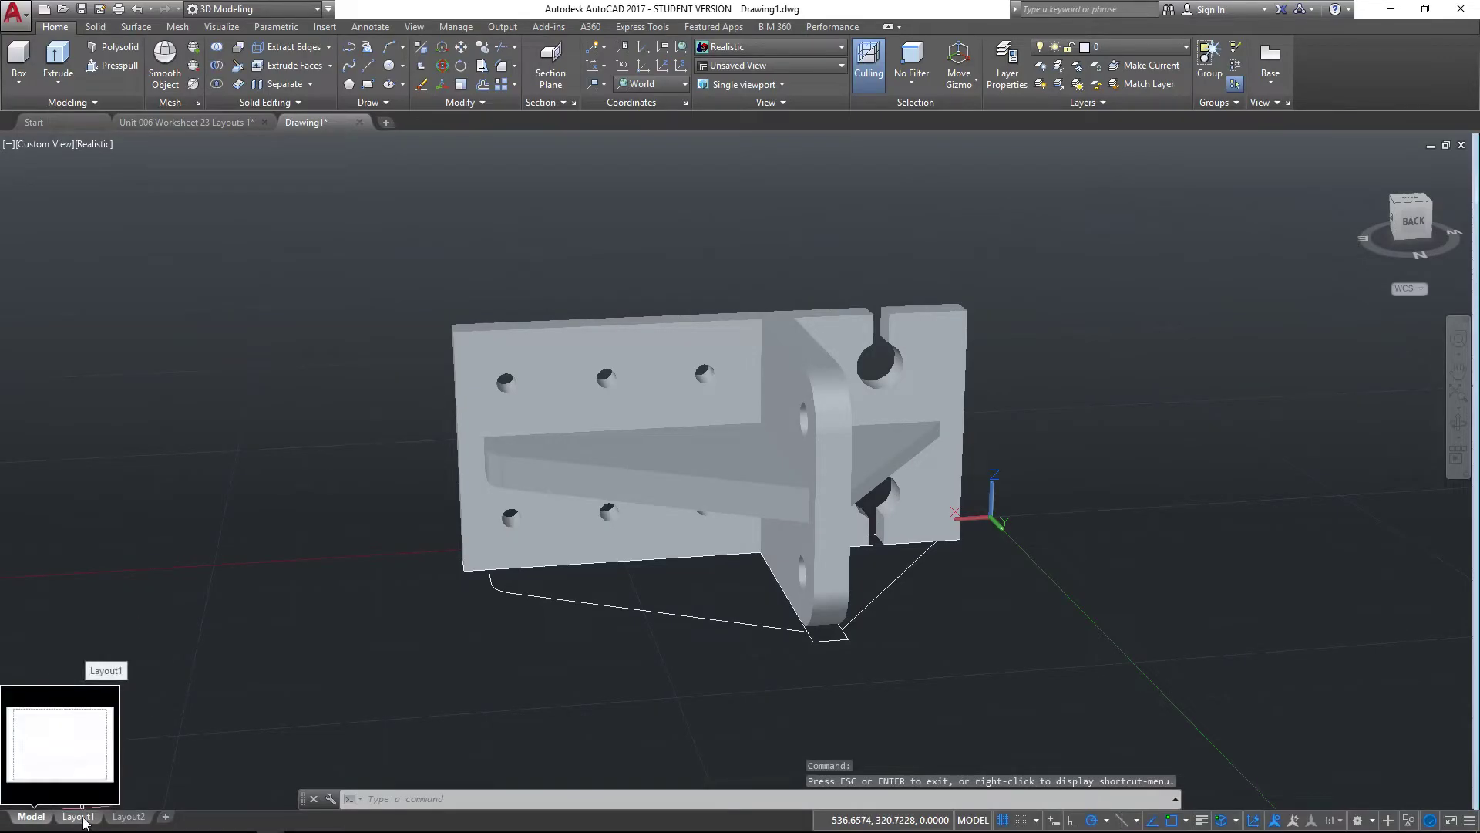
{"action": "left_click", "coordinate": [78, 817]}
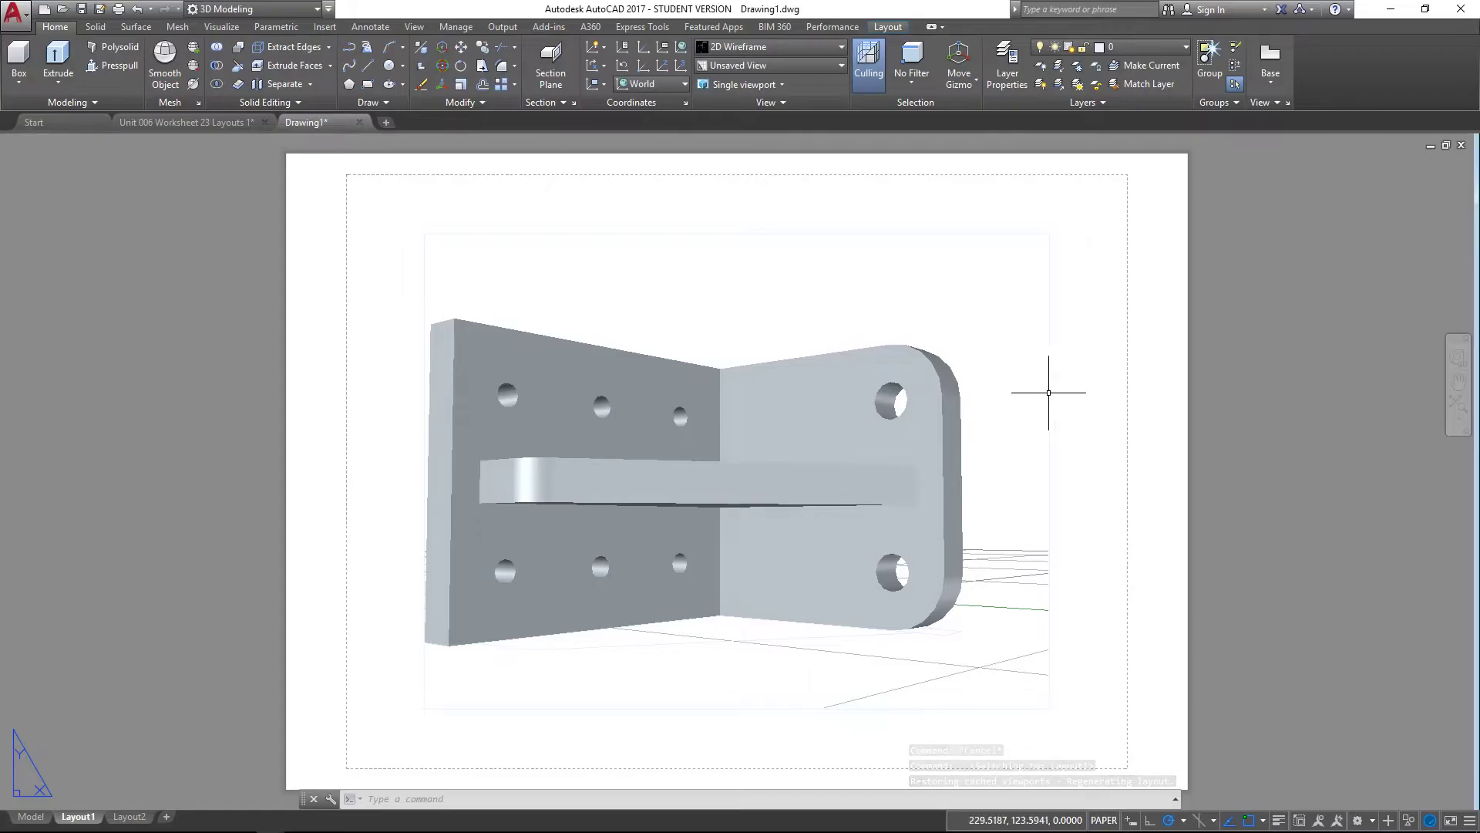
- Activate the existing viewport, orbit the bracket in it to a raised angled view, and return to paper space
{"action": "double_click", "coordinate": [523, 444]}
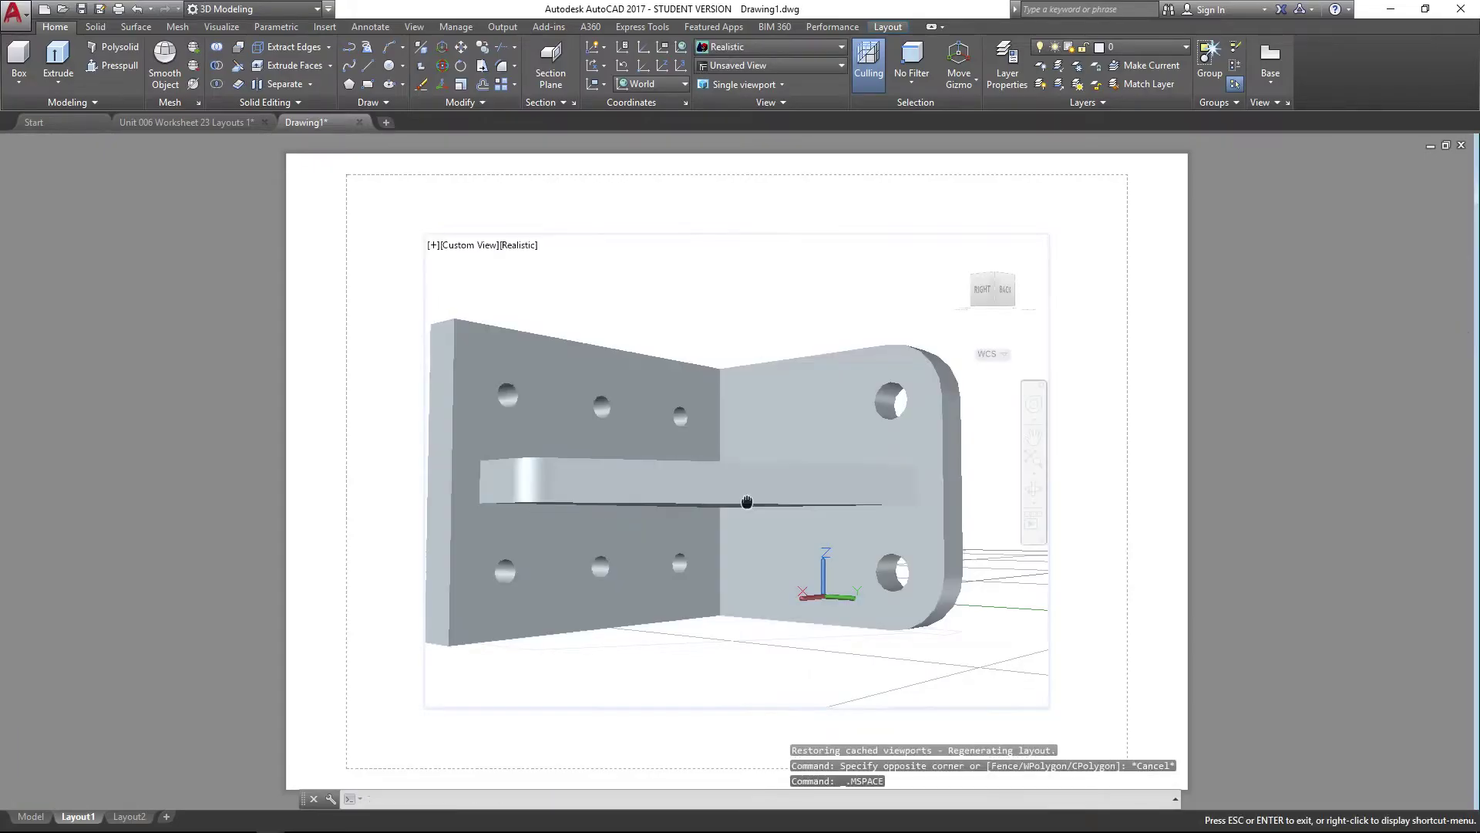
{"action": "middle_click_drag", "start_coordinate": [746, 502], "coordinate": [803, 492]}
{"action": "scroll", "coordinate": [798, 491], "scroll_direction": "down", "scroll_amount": 3}
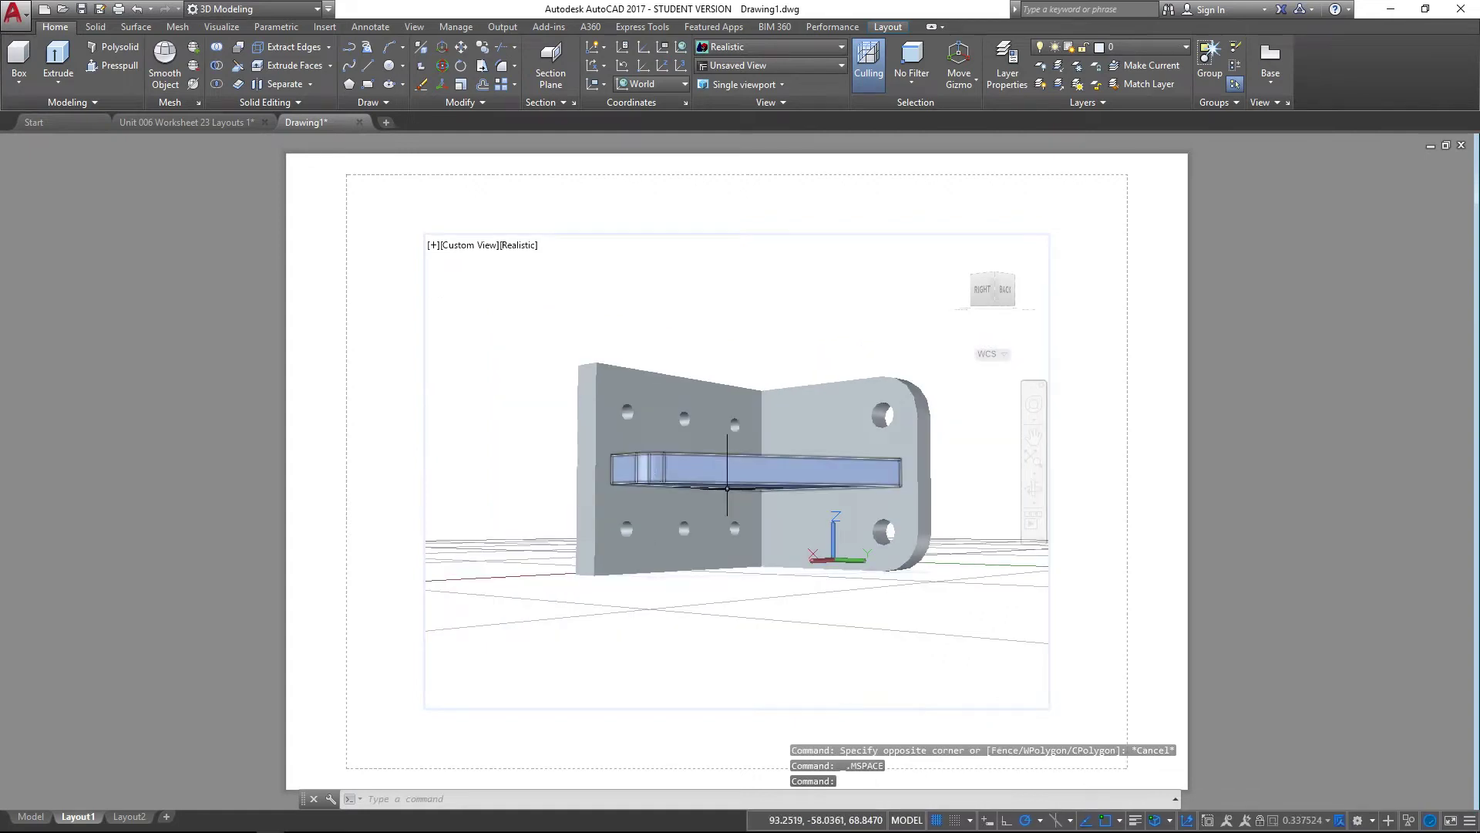
{"action": "left_click", "coordinate": [1033, 488]}
{"action": "mouse_move", "coordinate": [873, 491]}
{"action": "left_mouse_down"}
{"action": "mouse_move", "coordinate": [998, 557]}
{"action": "mouse_move", "coordinate": [969, 645]}
{"action": "mouse_move", "coordinate": [541, 473]}
{"action": "mouse_move", "coordinate": [694, 497]}
{"action": "mouse_move", "coordinate": [739, 478]}
{"action": "mouse_move", "coordinate": [759, 529]}
{"action": "left_mouse_up"}
{"action": "key", "text": "Escape"}
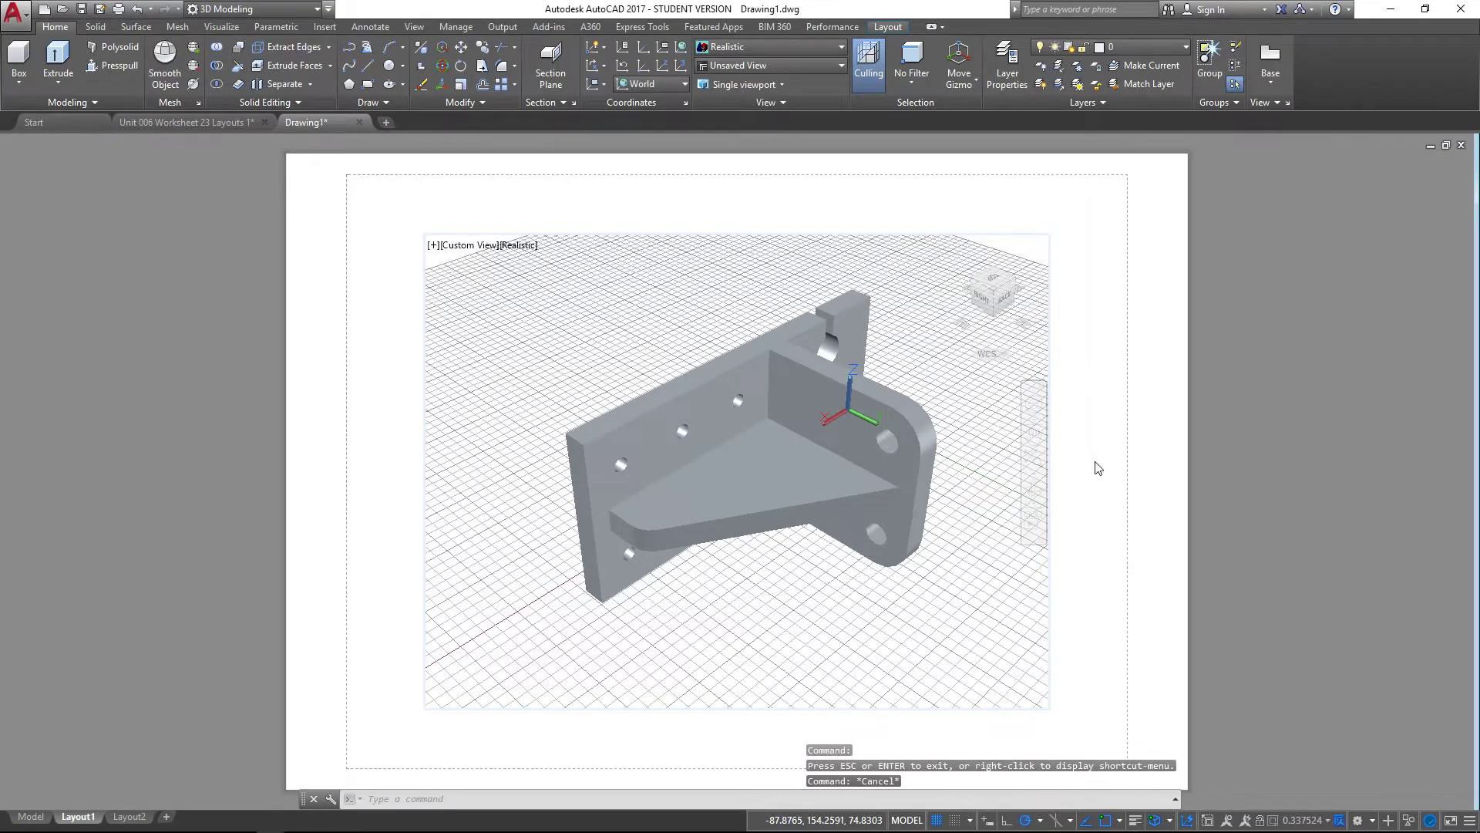
{"action": "double_click", "coordinate": [1085, 530]}
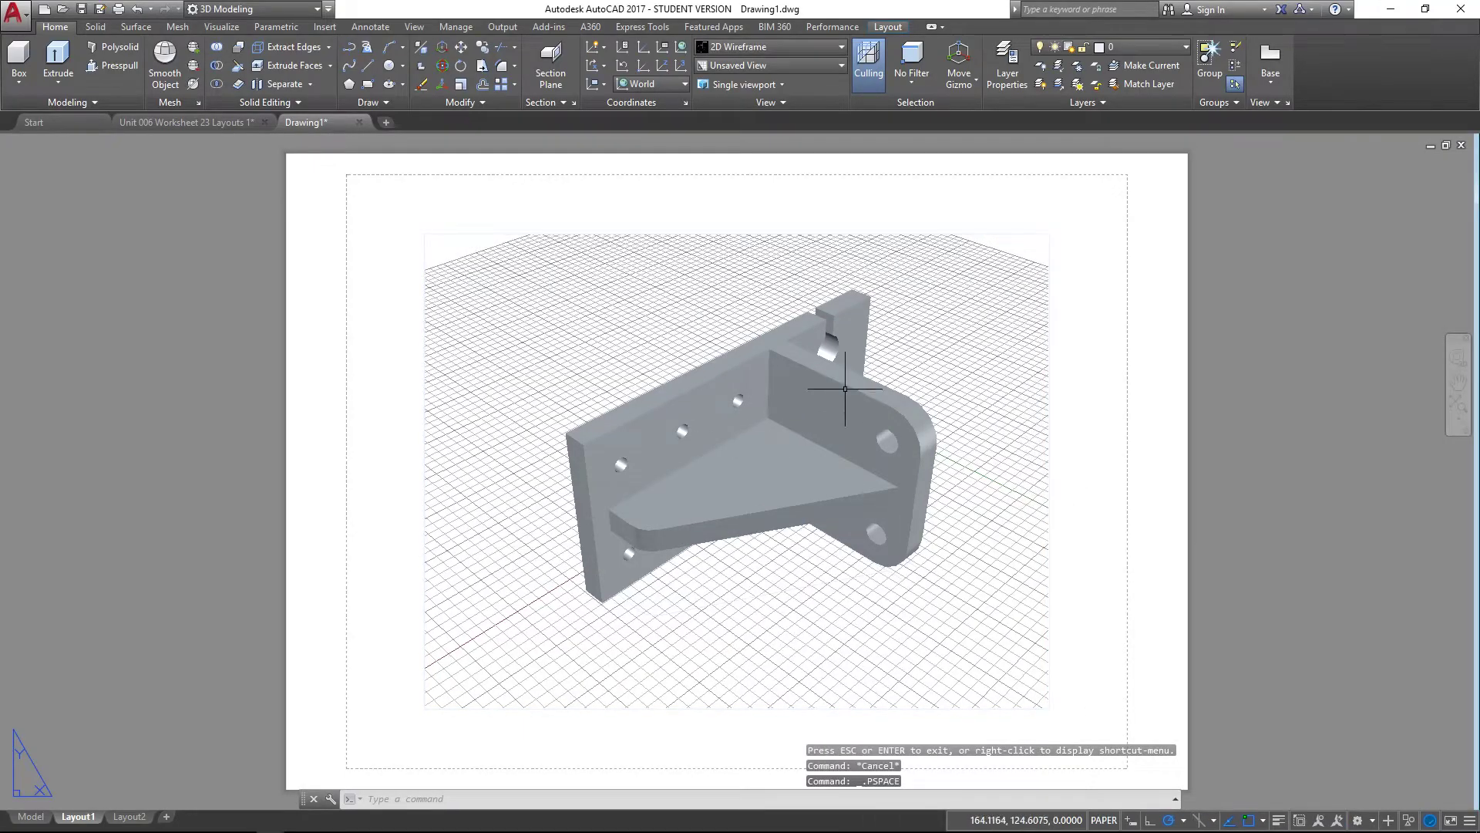
- Delete the existing viewport from Layout1
{"action": "left_click", "coordinate": [1049, 428]}
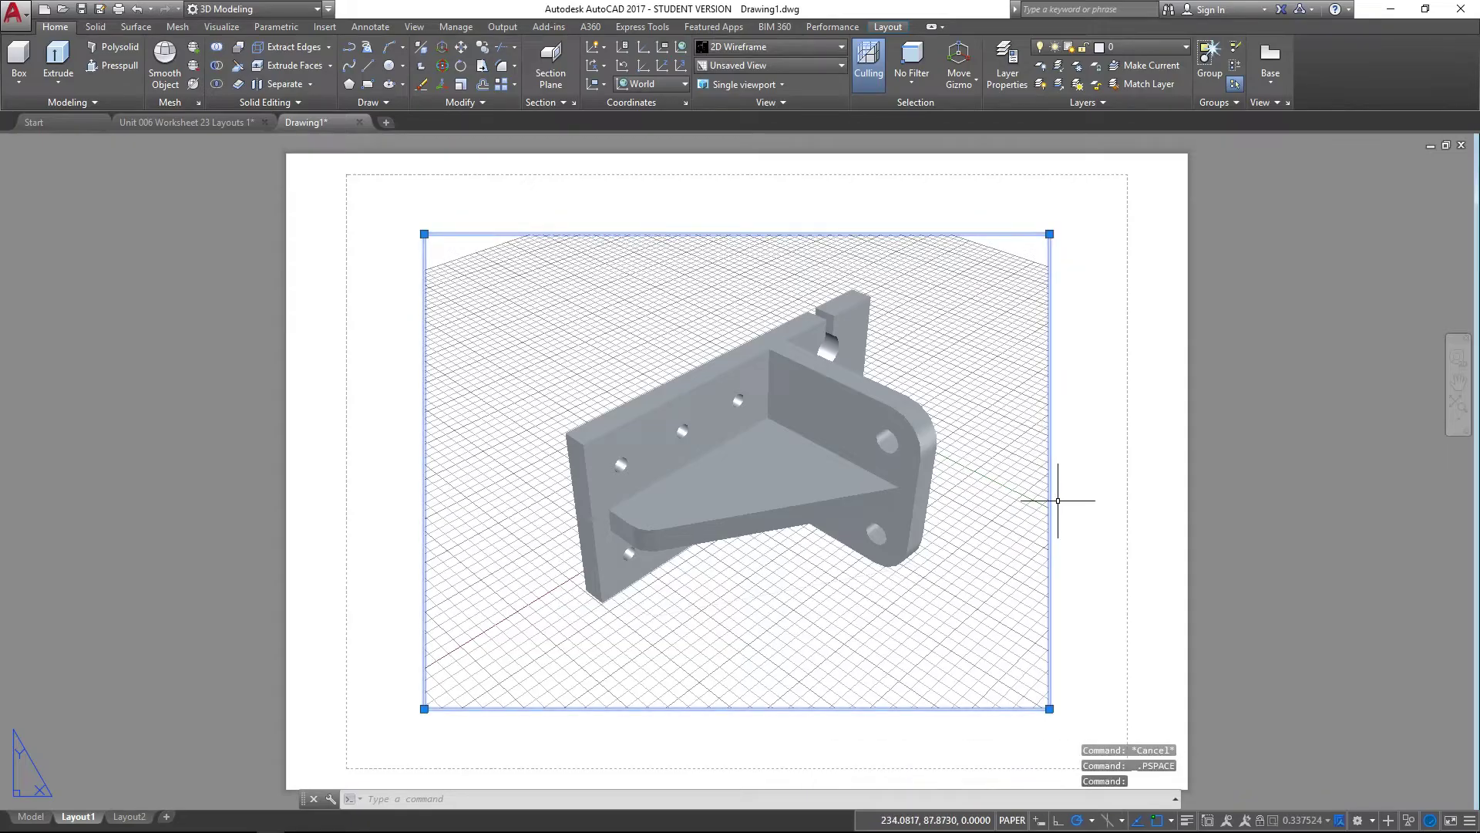
{"action": "key", "text": "Delete"}
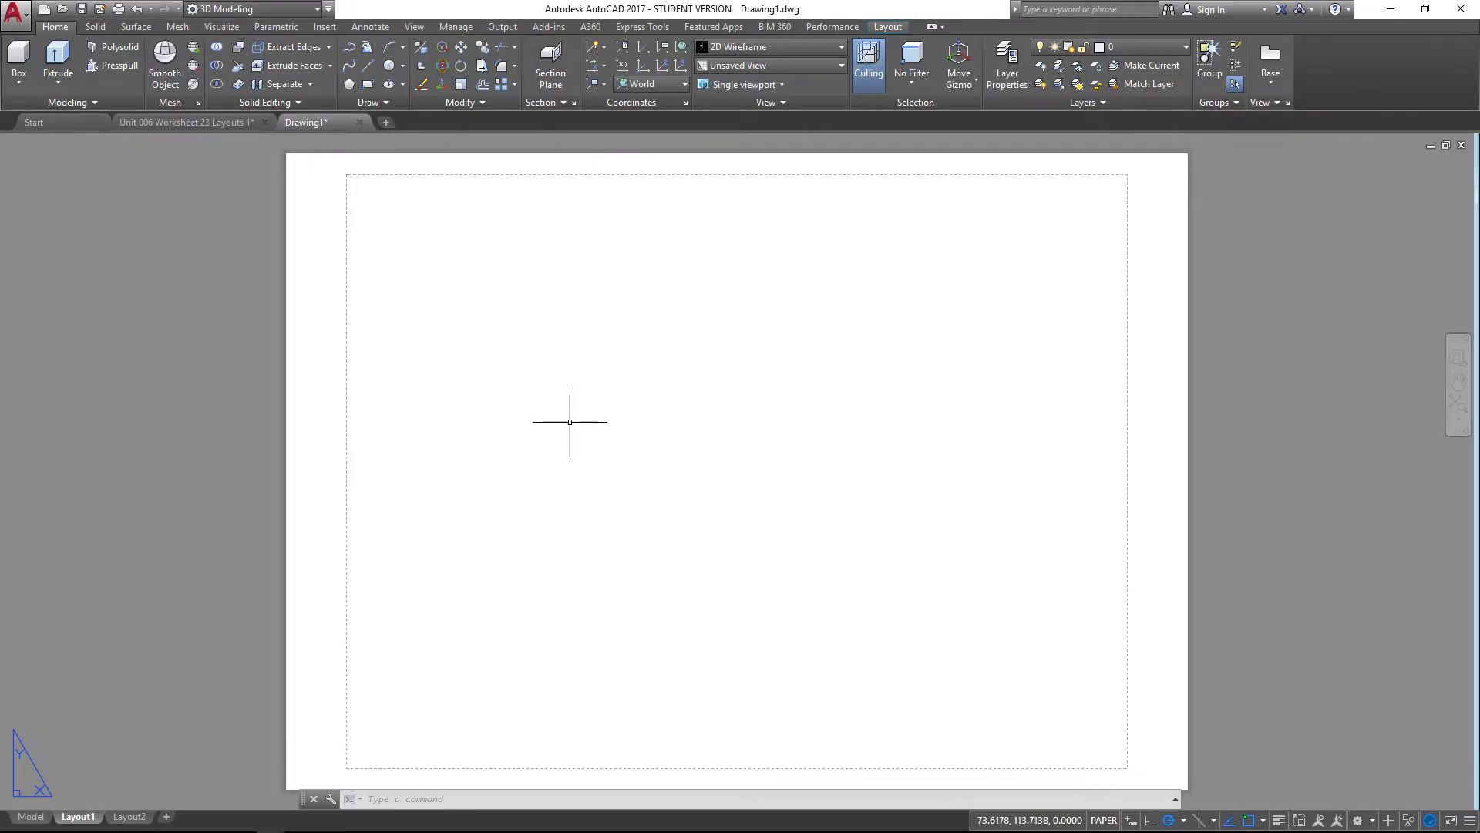
- Check the bracket in model space and return to the empty Layout1 sheet
{"action": "left_click", "coordinate": [31, 816]}
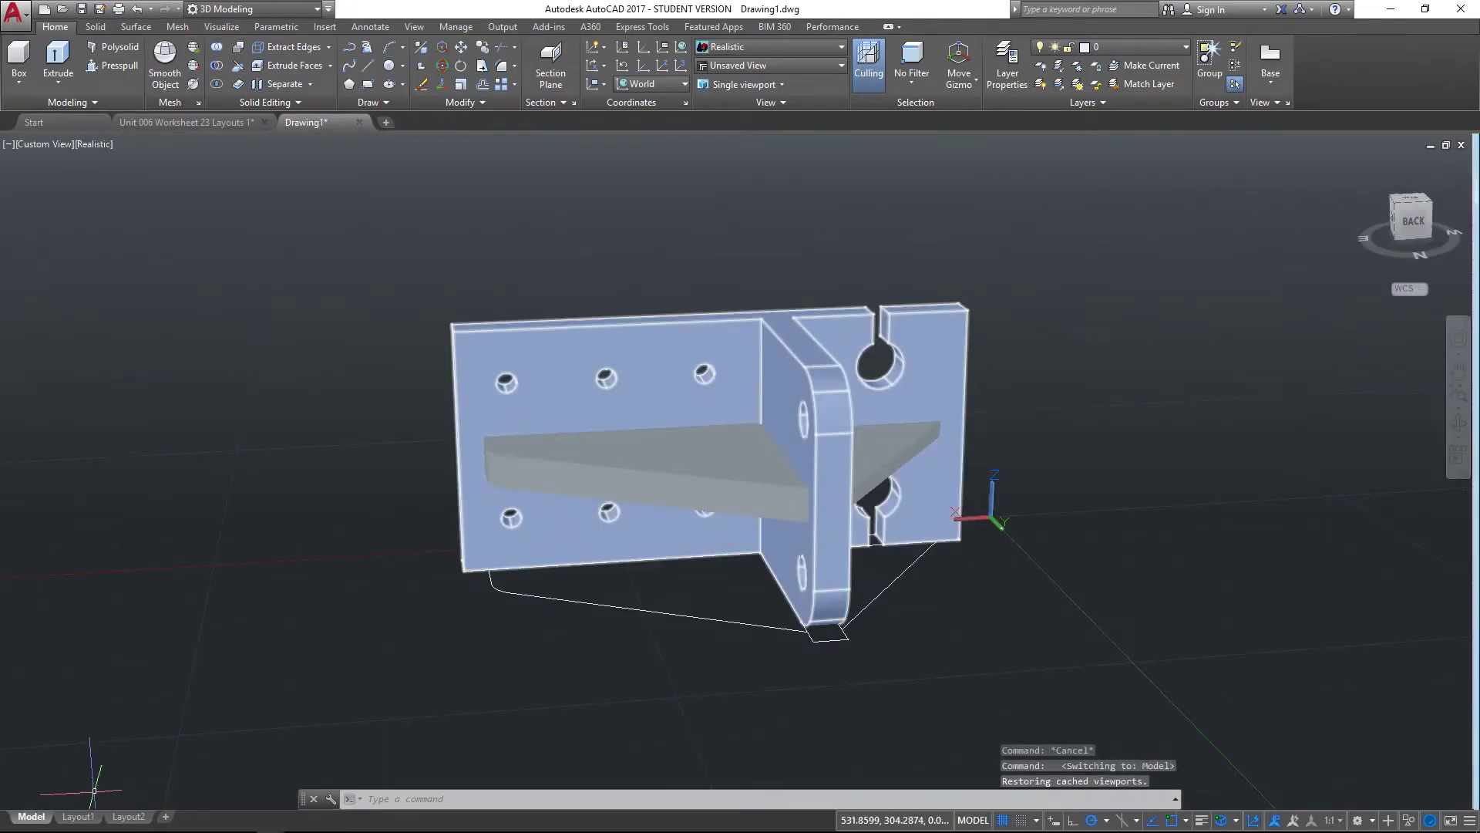
{"action": "left_click", "coordinate": [77, 816]}
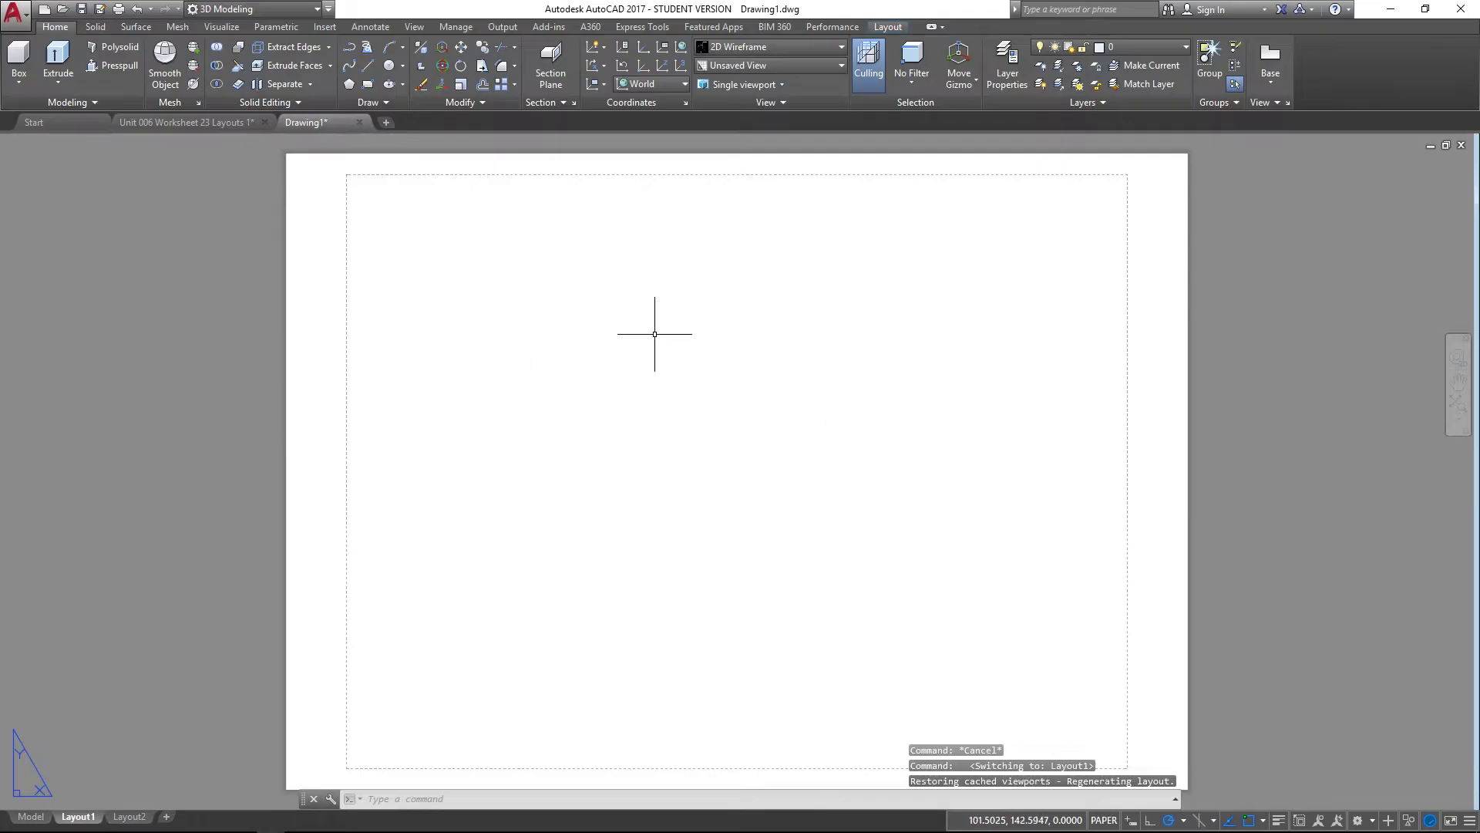
{"action": "middle_click_drag", "start_coordinate": [637, 408], "coordinate": [651, 400]}
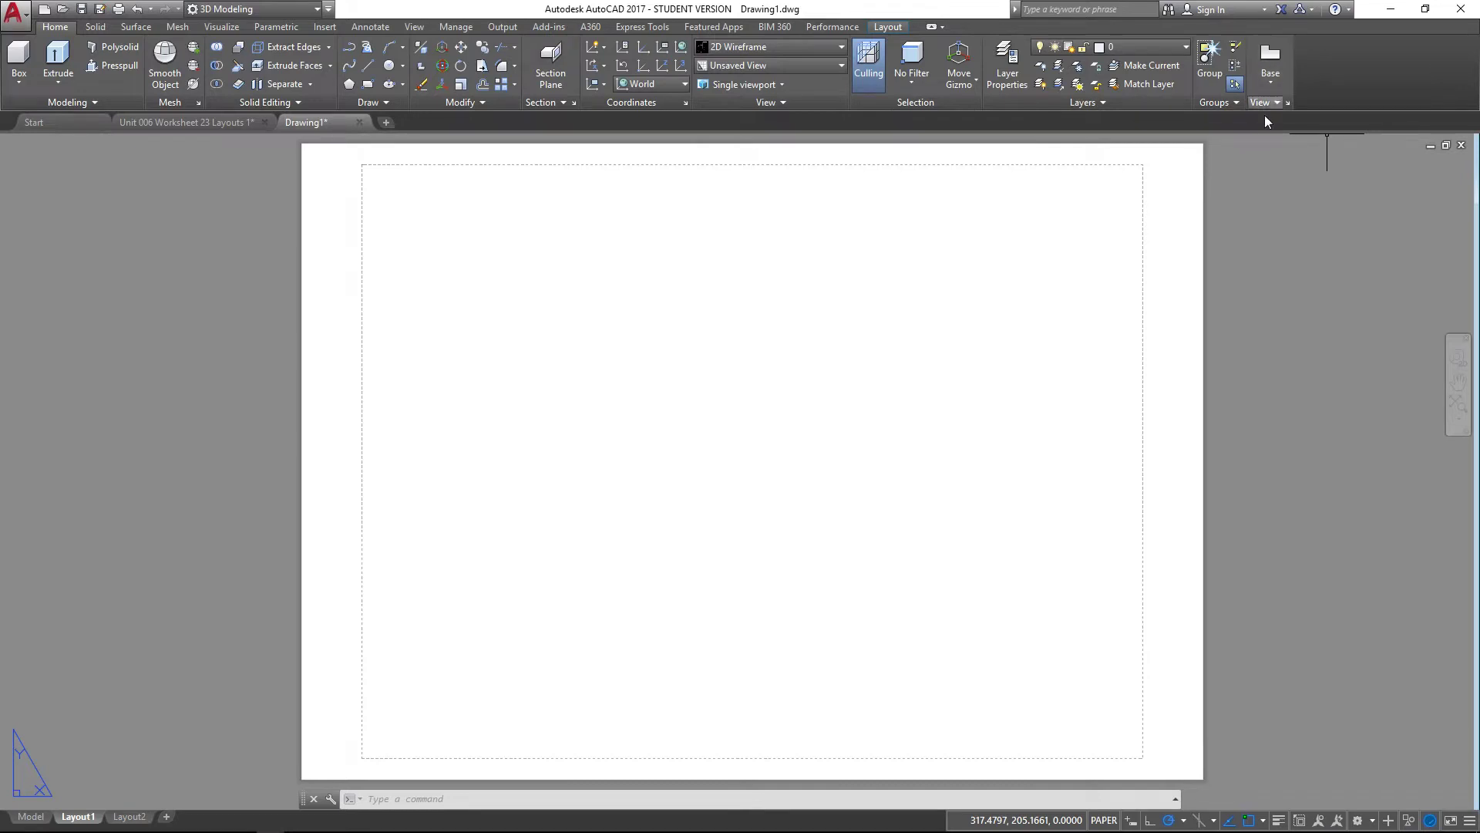
- Set the drafting standard's projection type for new drawing views to Third angle
{"action": "left_click", "coordinate": [1288, 102]}
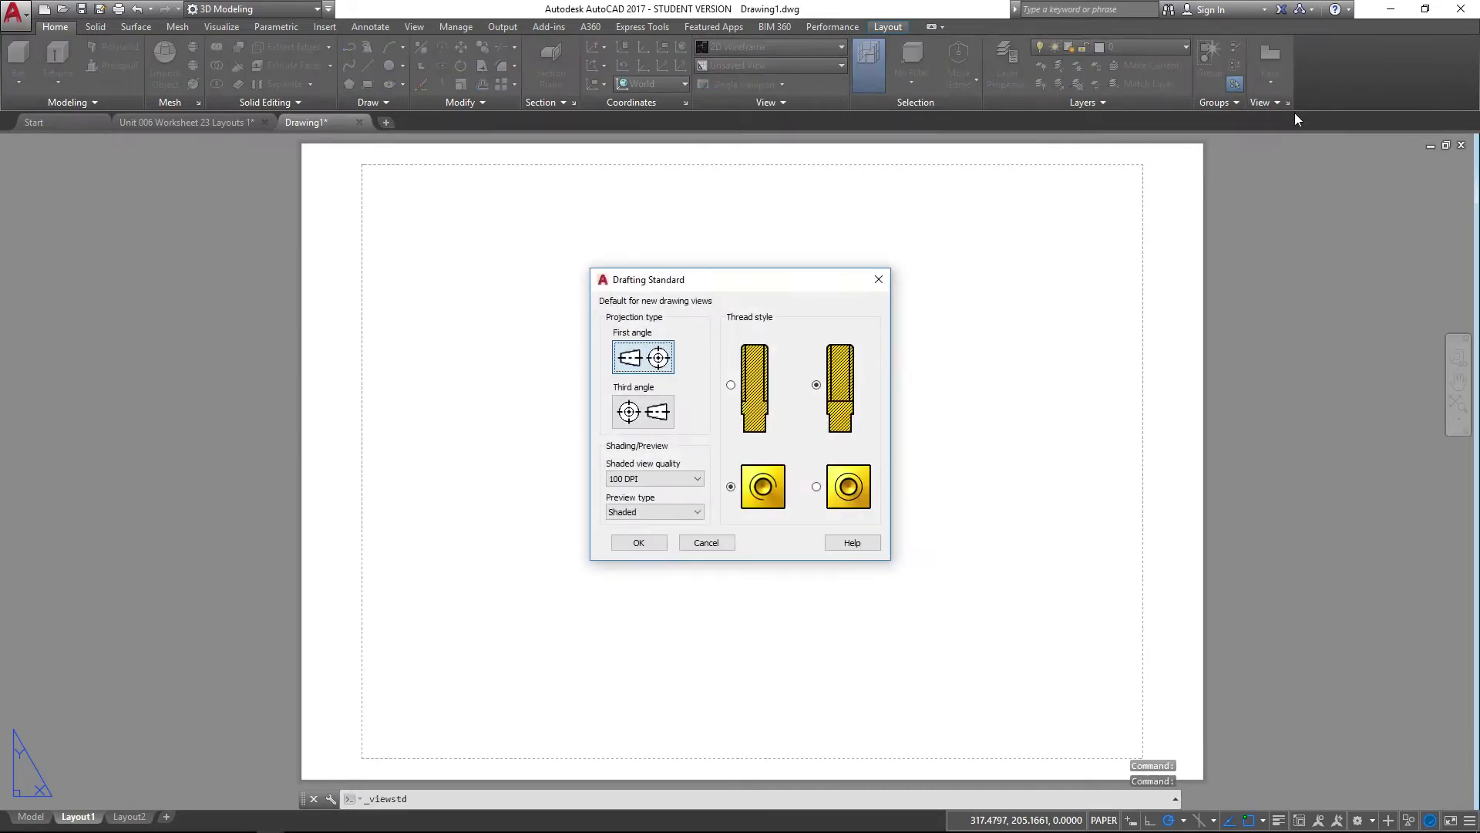
{"action": "left_click_drag", "start_coordinate": [746, 281], "coordinate": [763, 238]}
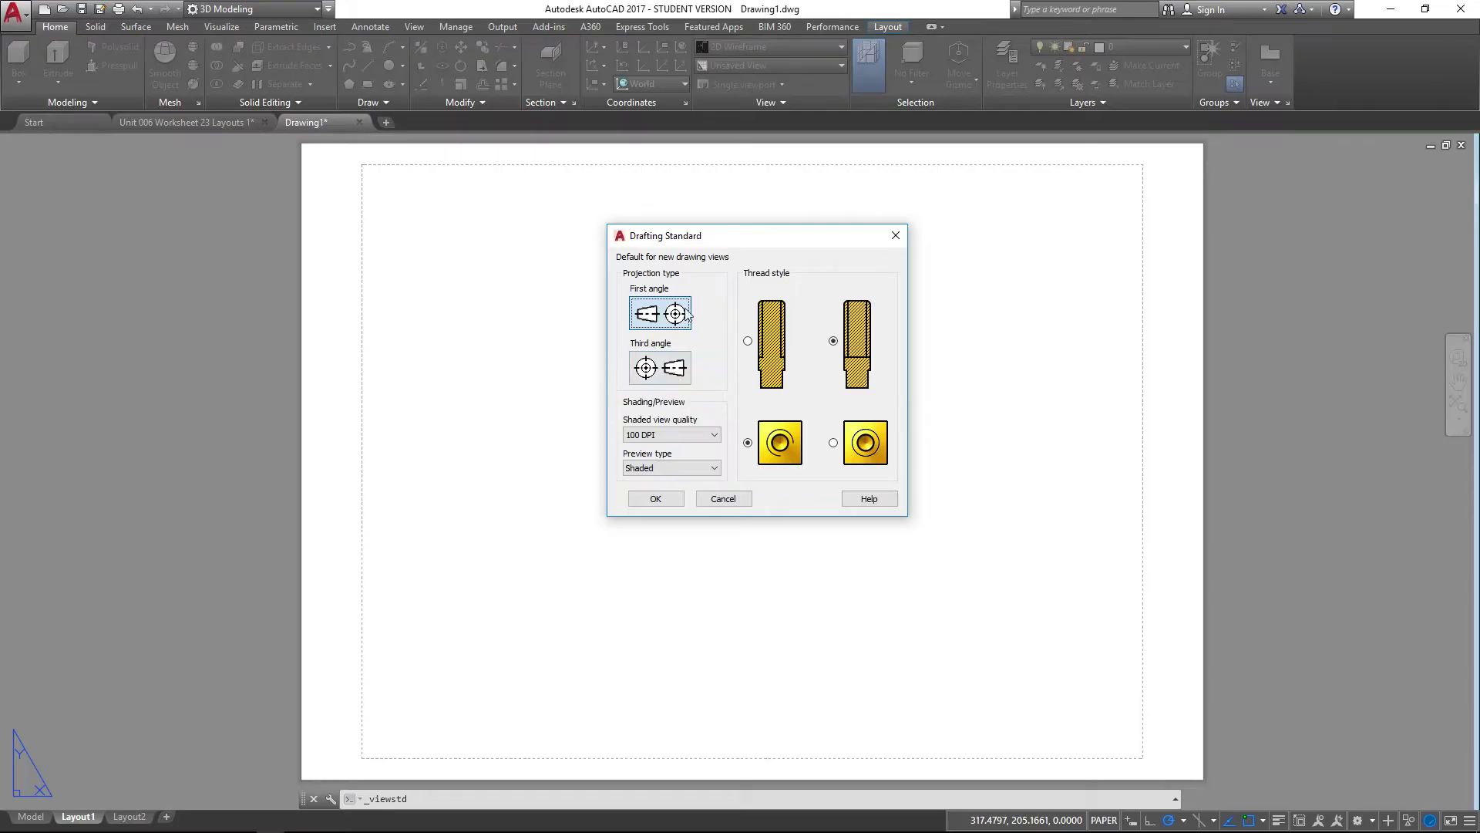
{"action": "left_click", "coordinate": [663, 370]}
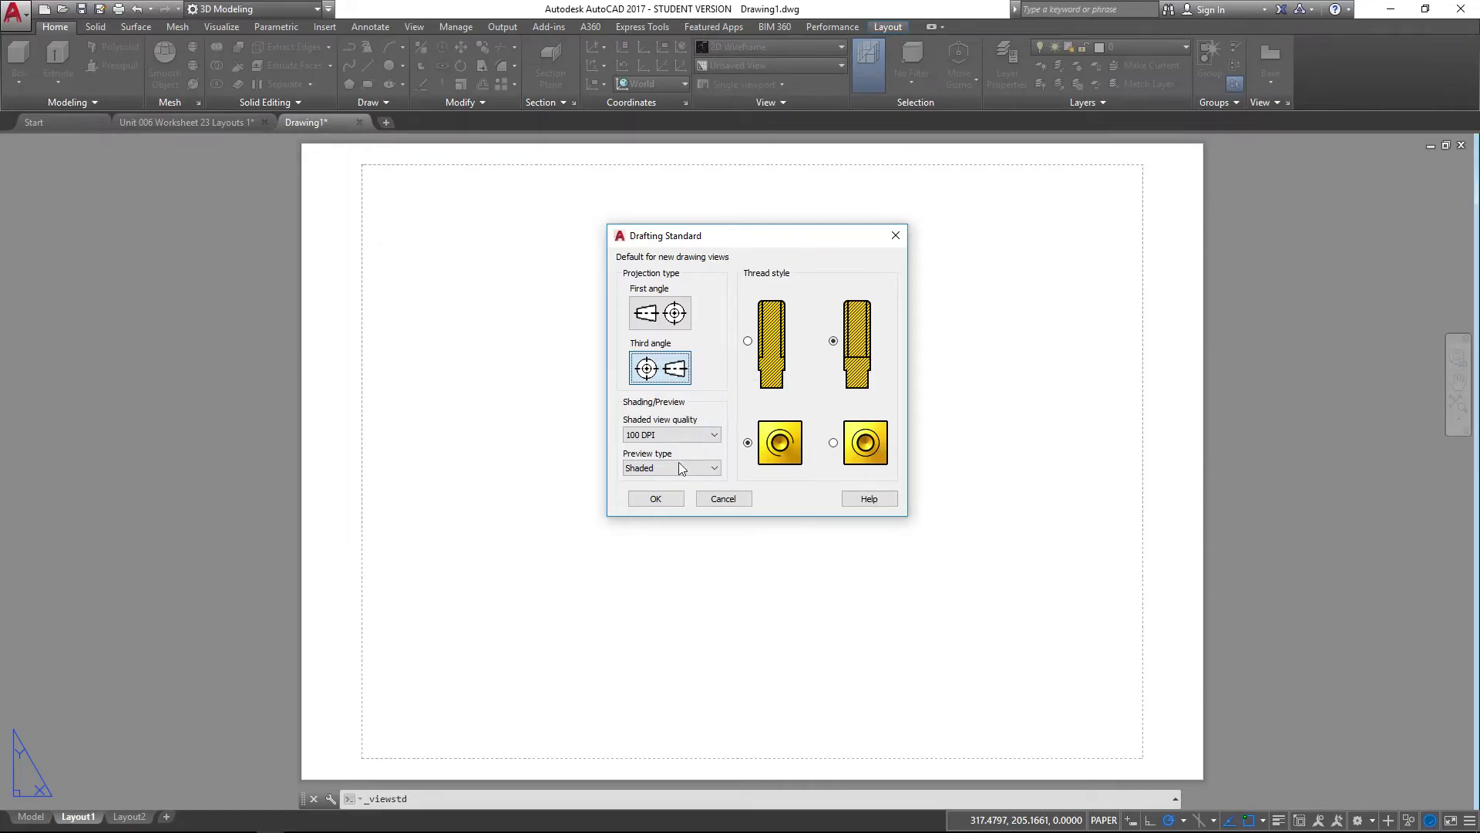
{"action": "left_click", "coordinate": [655, 499]}
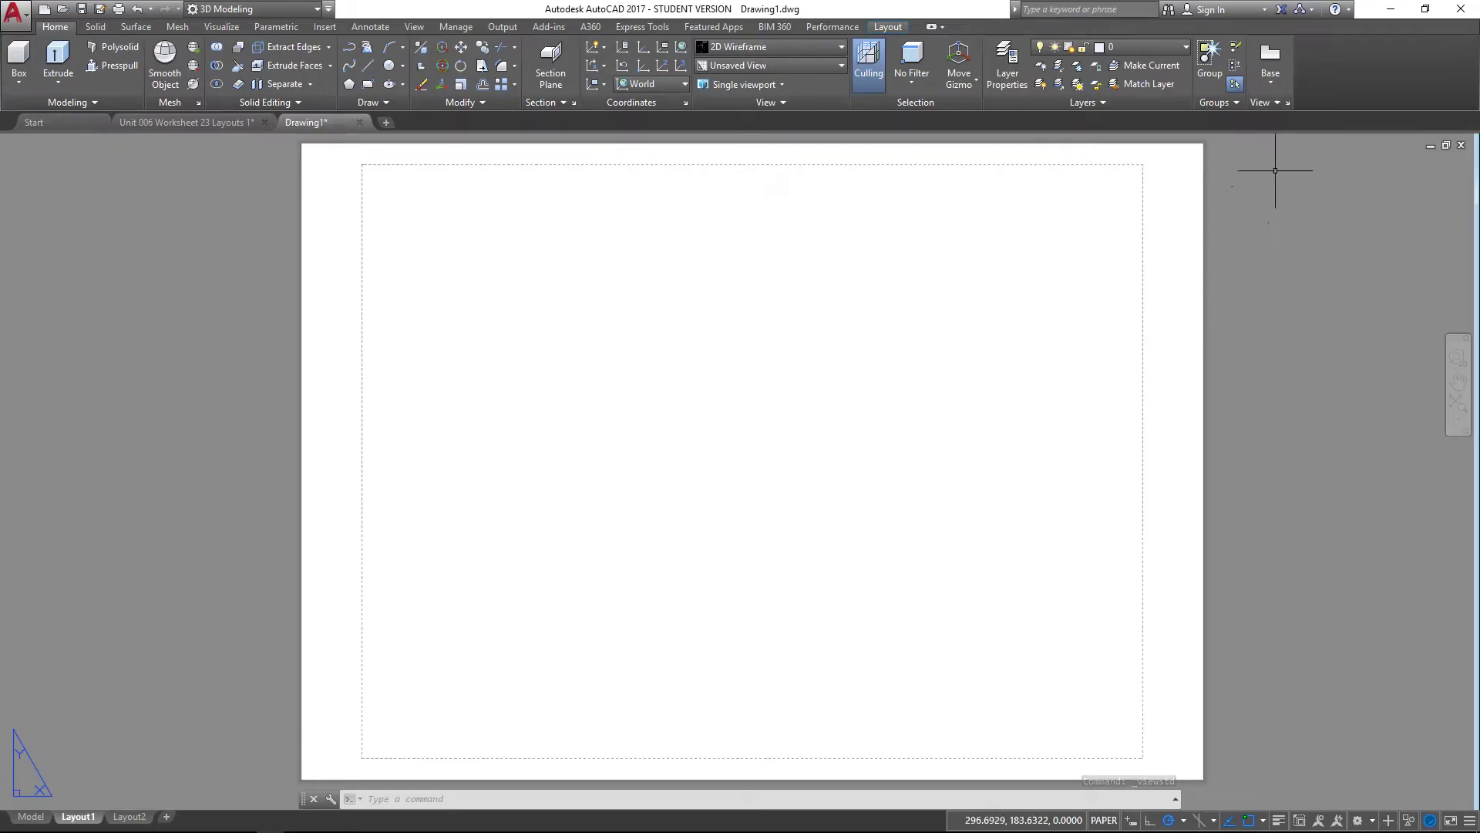
- Create a base view from model space with Front orientation at 1:4 scale in the lower-left area of the sheet
{"action": "left_click", "coordinate": [1274, 84]}
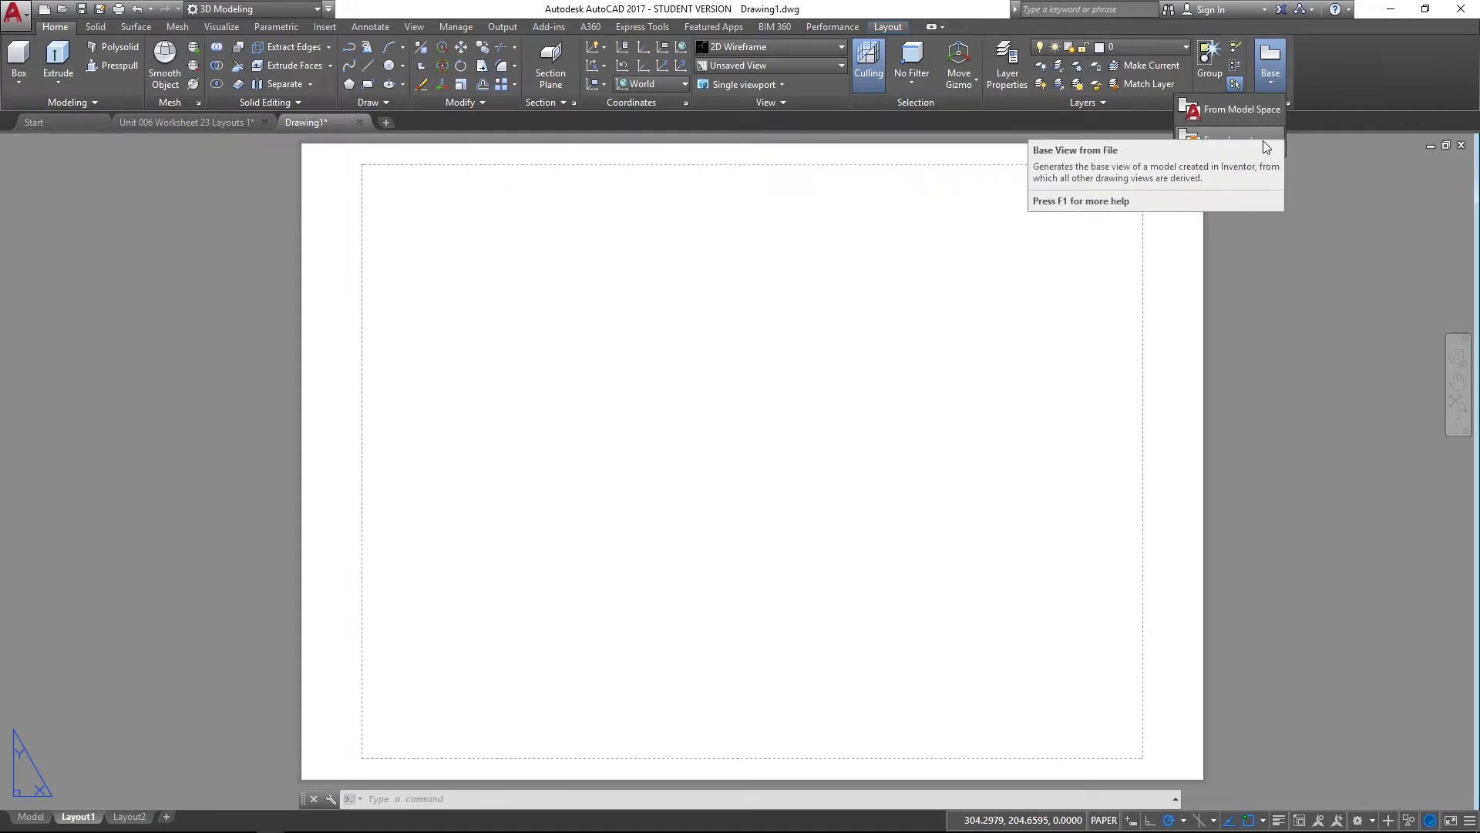
{"action": "left_click", "coordinate": [1228, 110]}
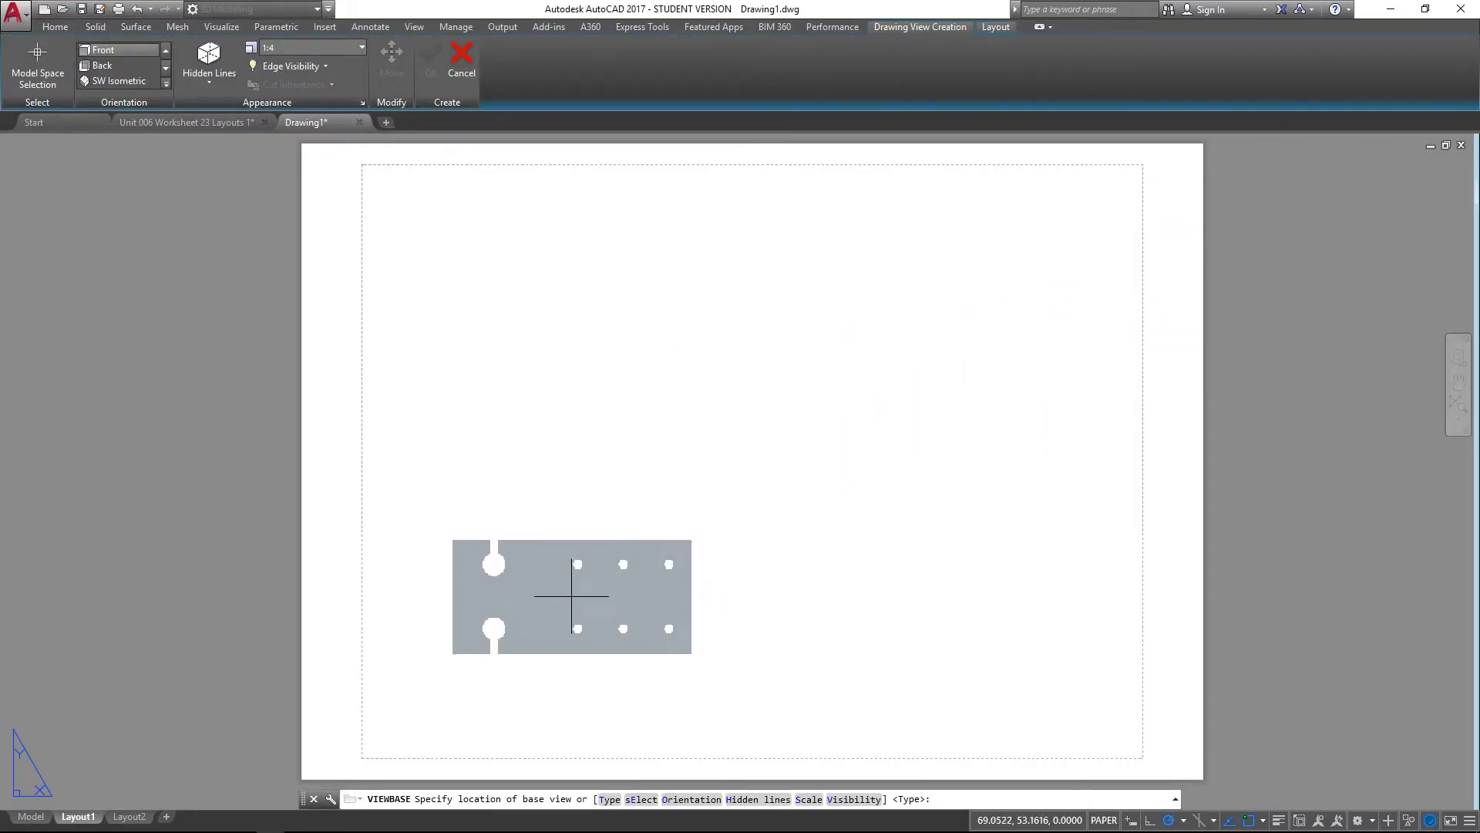
{"action": "left_click", "coordinate": [571, 596]}
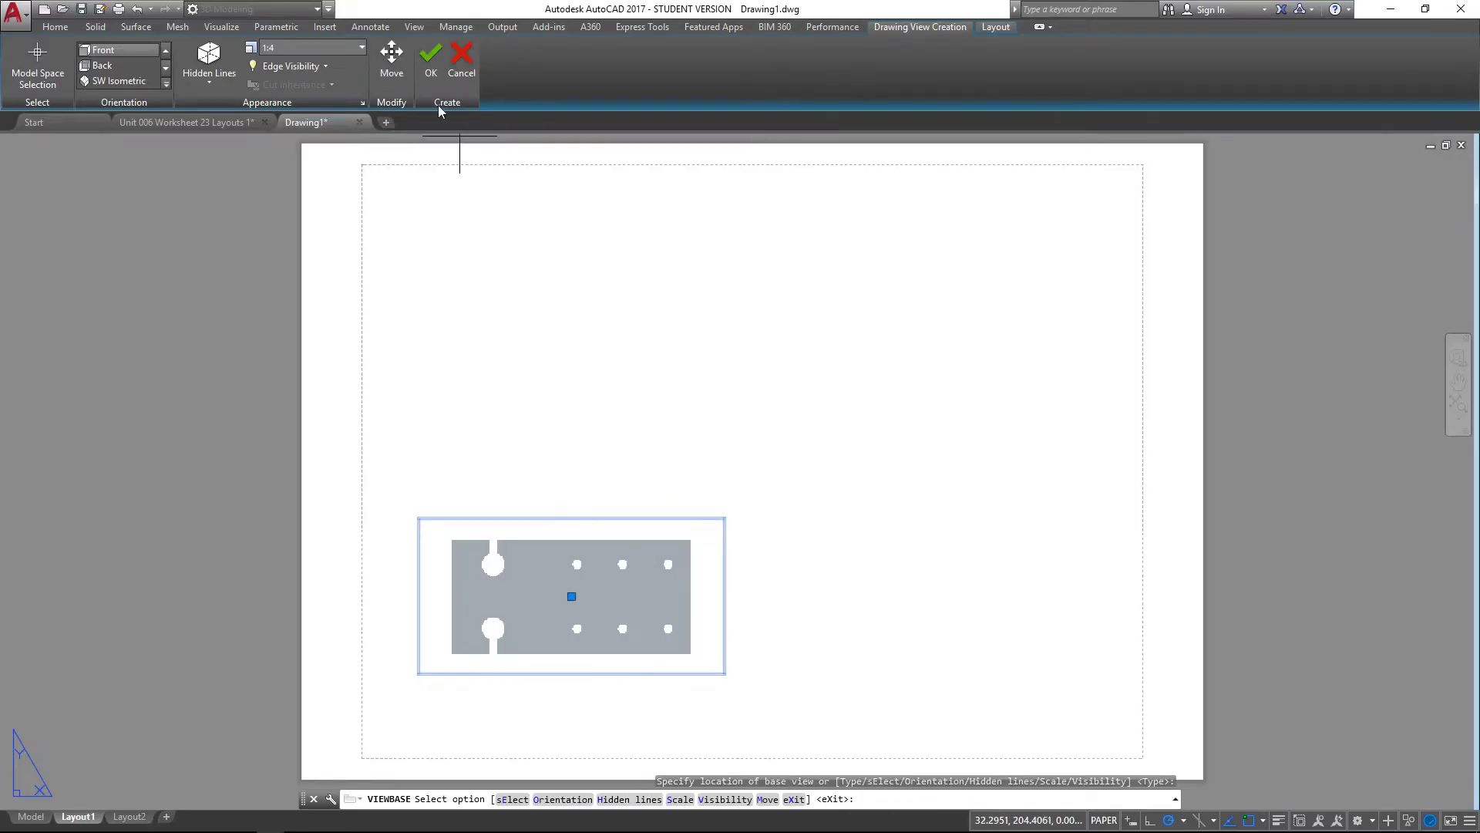
{"action": "left_click", "coordinate": [430, 58]}
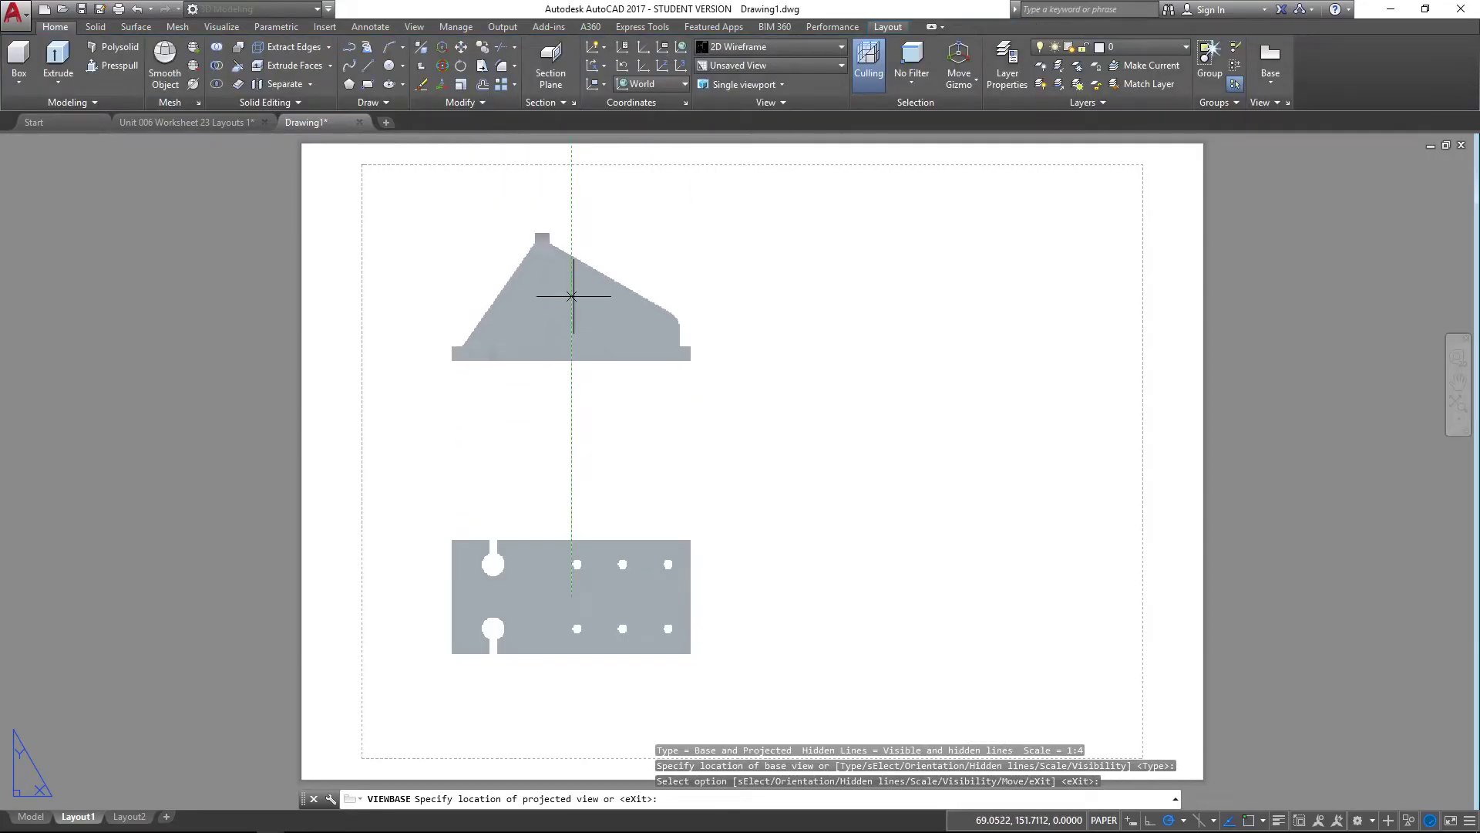
- Project a top view above the base view, a side view to its right and an isometric view at the sheet's upper right
{"action": "left_click", "coordinate": [571, 295]}
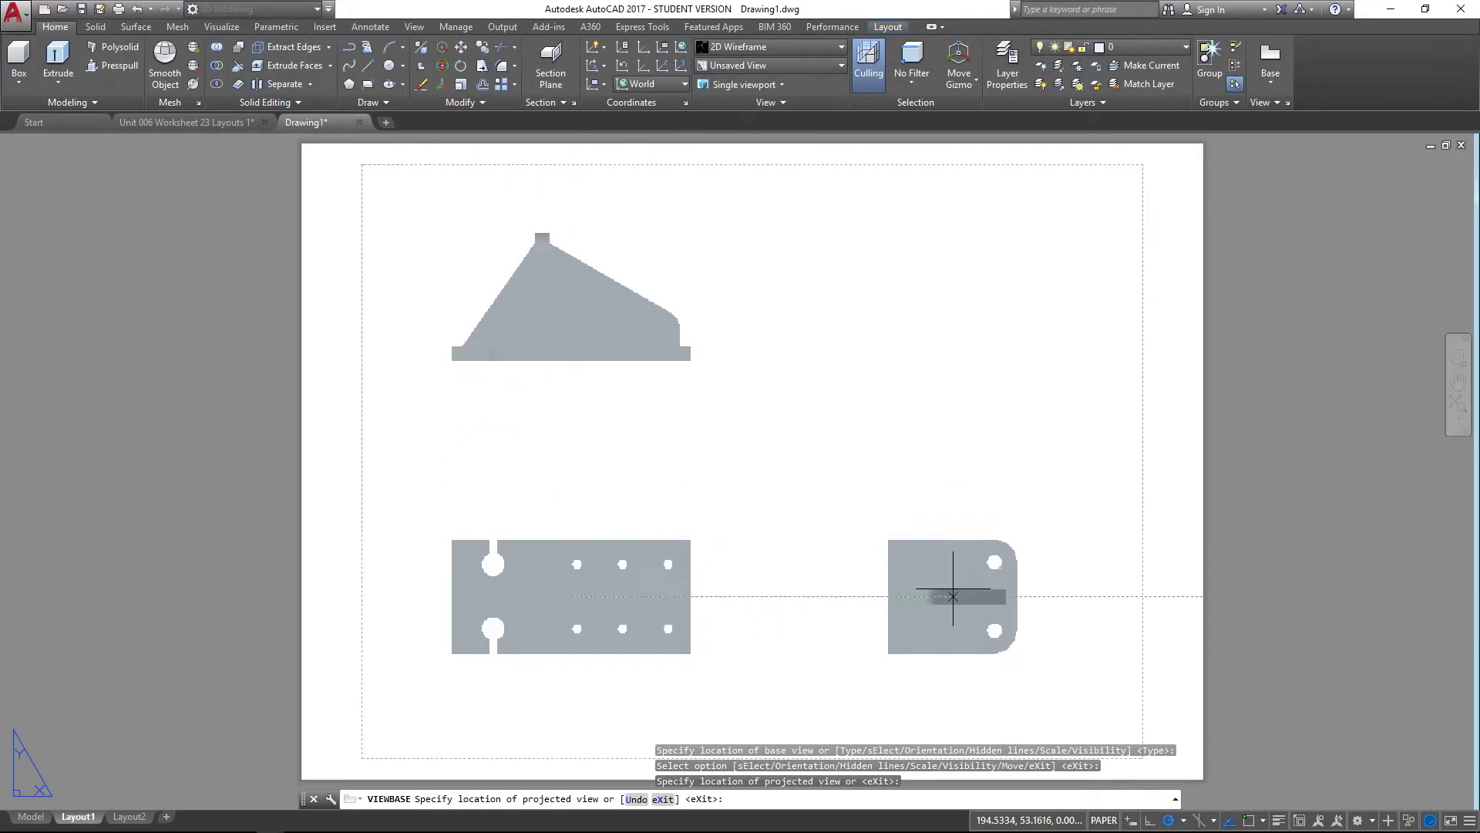
{"action": "left_click", "coordinate": [936, 579]}
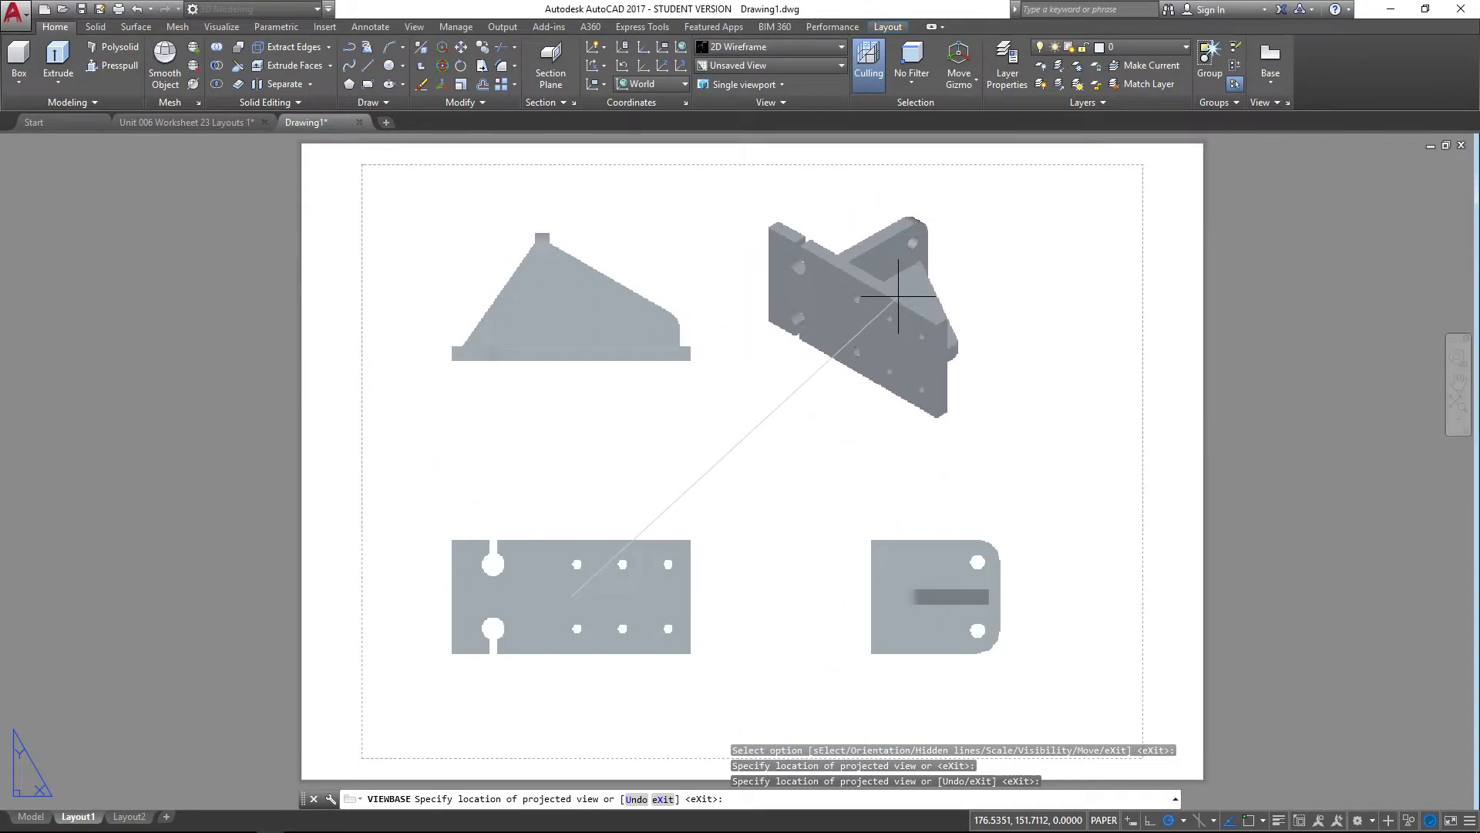
{"action": "left_click", "coordinate": [926, 300]}
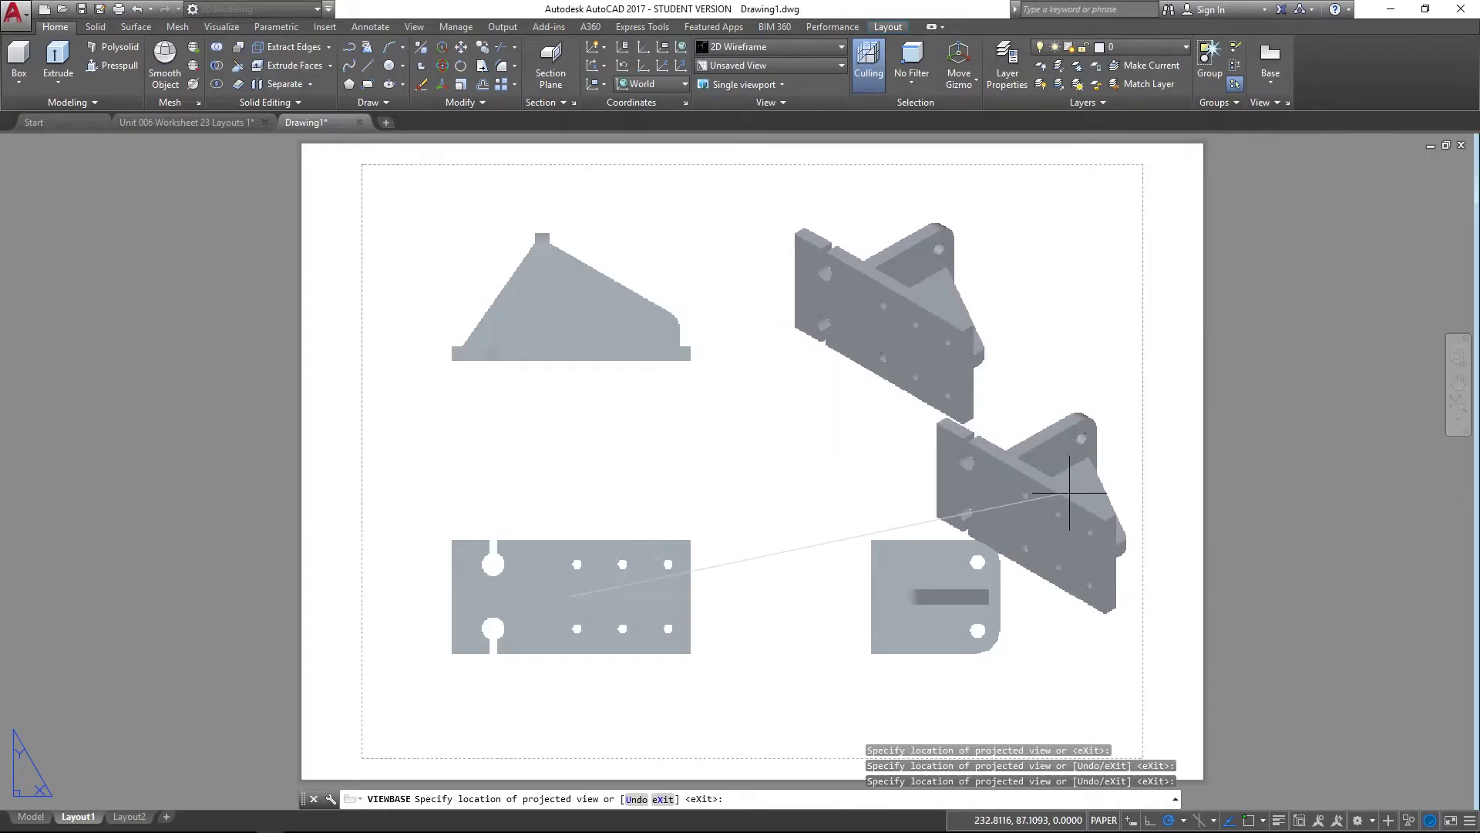
{"action": "key", "text": "Return"}
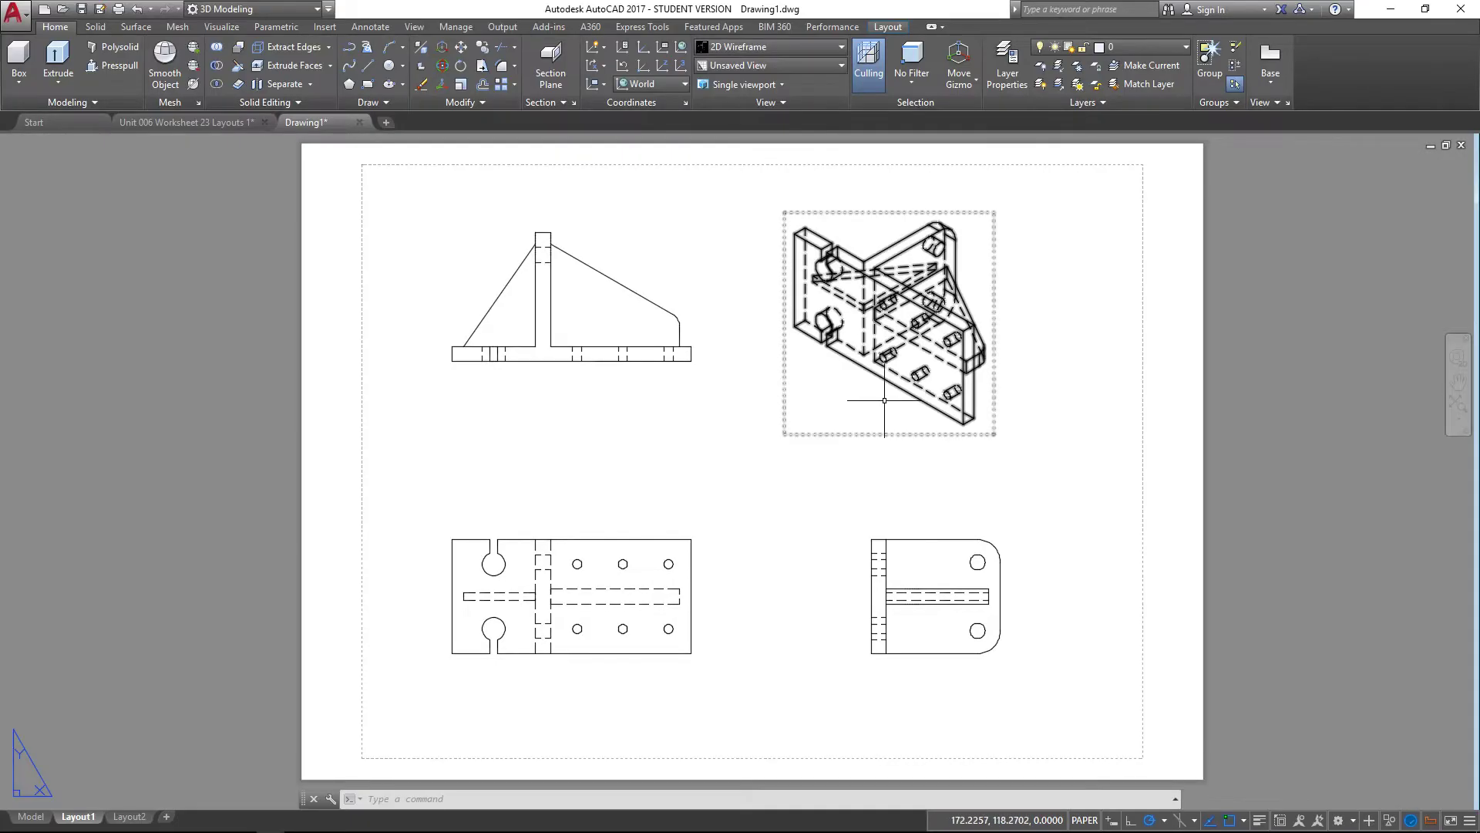
- Delete the isometric, side and front views from the sheet, keeping only the top view
{"action": "left_click", "coordinate": [877, 305]}
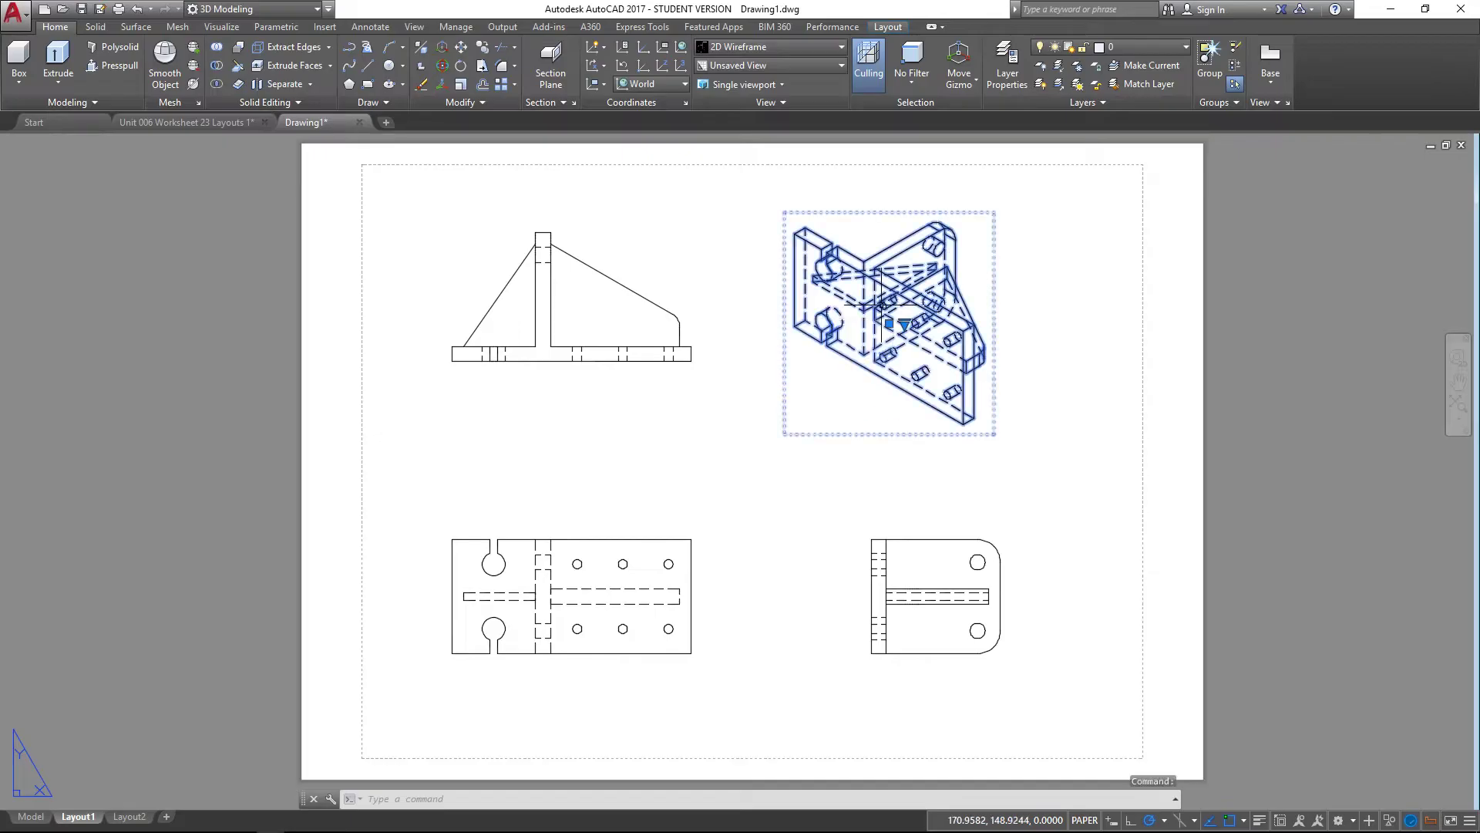
{"action": "key", "text": "Delete"}
{"action": "left_click", "coordinate": [941, 594]}
{"action": "key", "text": "Delete"}
{"action": "left_click", "coordinate": [691, 596]}
{"action": "key", "text": "Delete"}
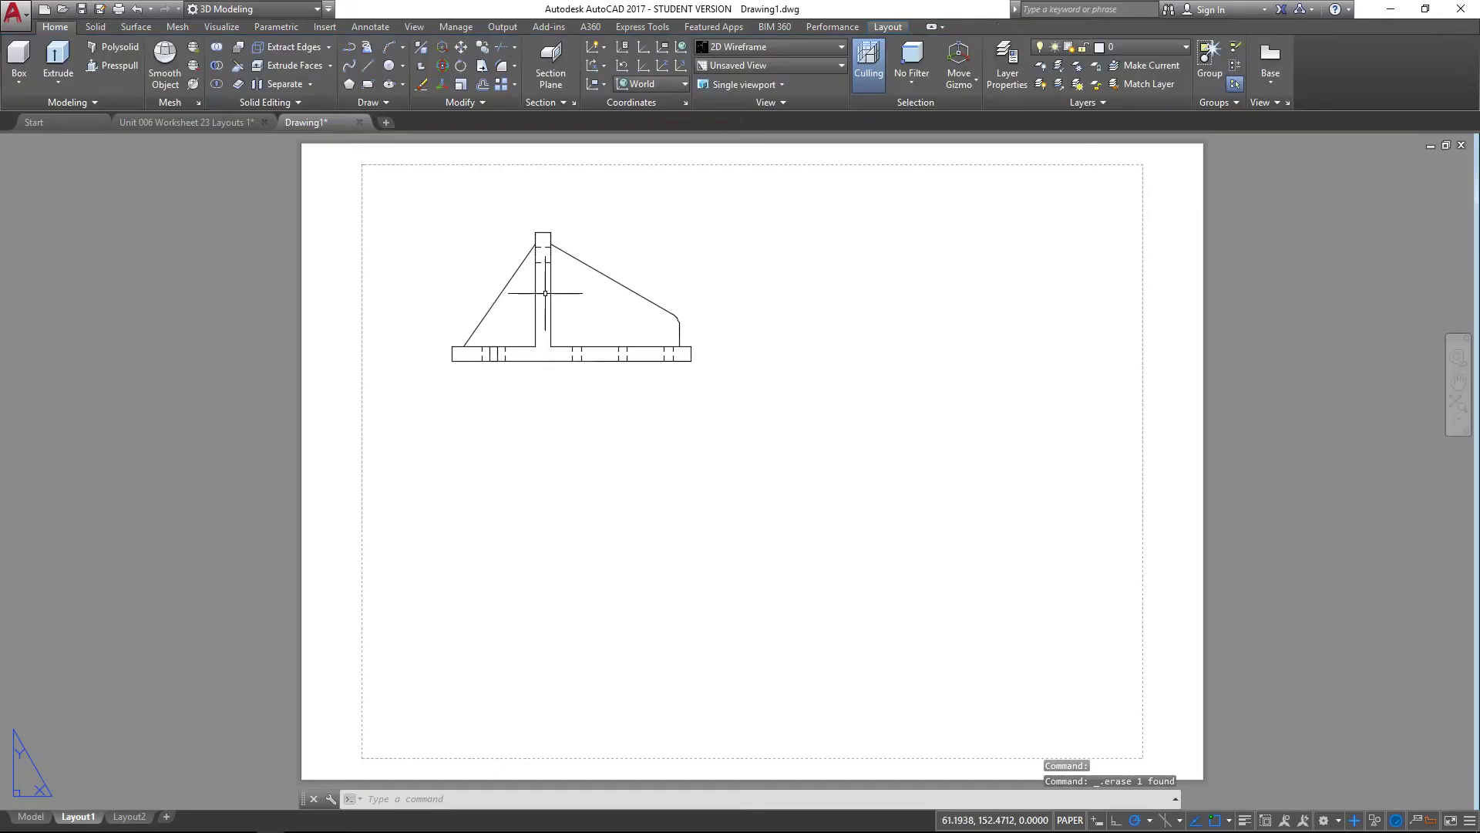
- Move the remaining top view straight down to the lower-left area of the sheet
{"action": "left_click", "coordinate": [540, 293]}
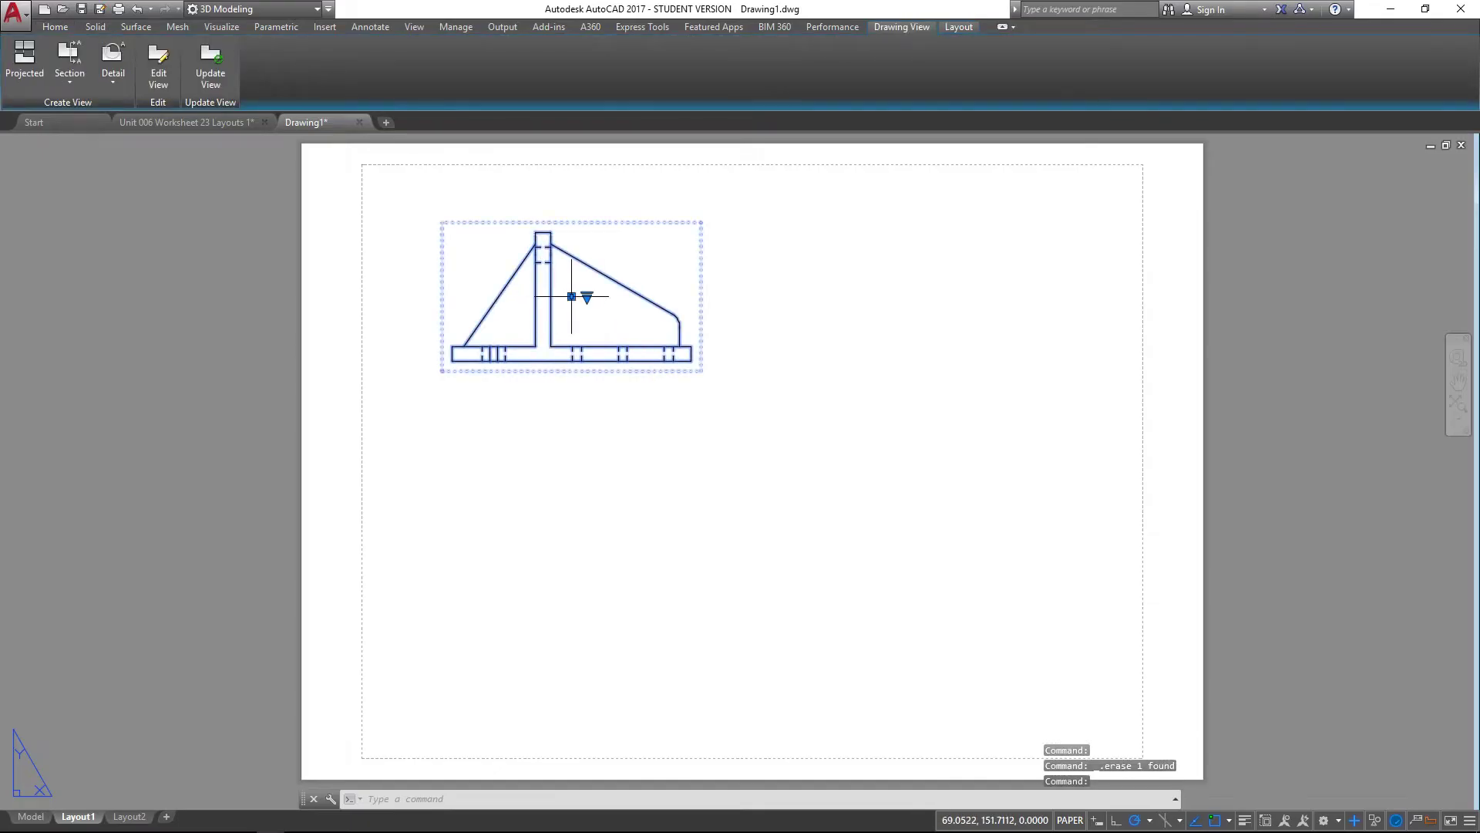
{"action": "left_click", "coordinate": [572, 296]}
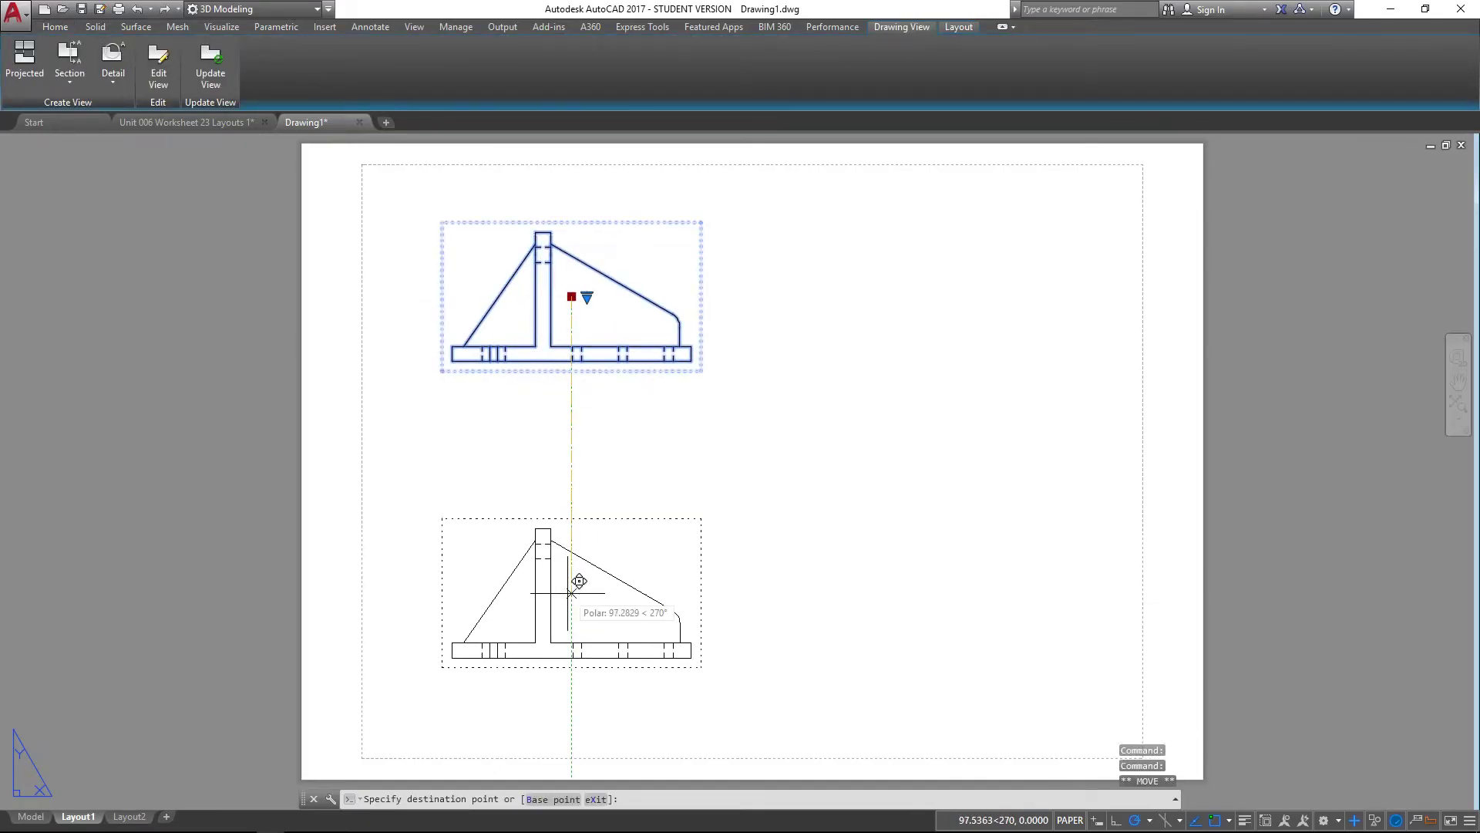
{"action": "left_click", "coordinate": [571, 595]}
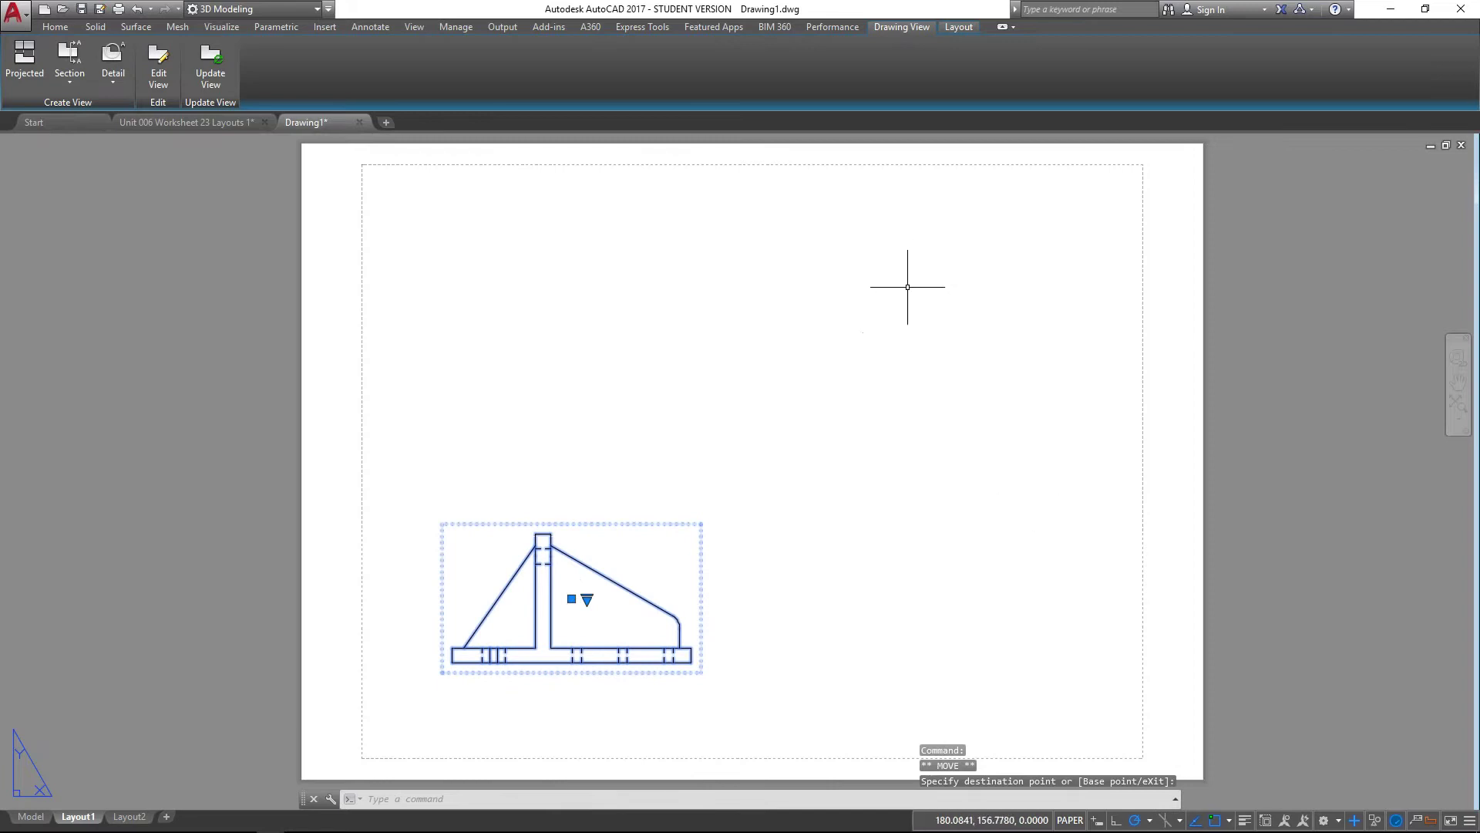
{"action": "key", "text": "Escape"}
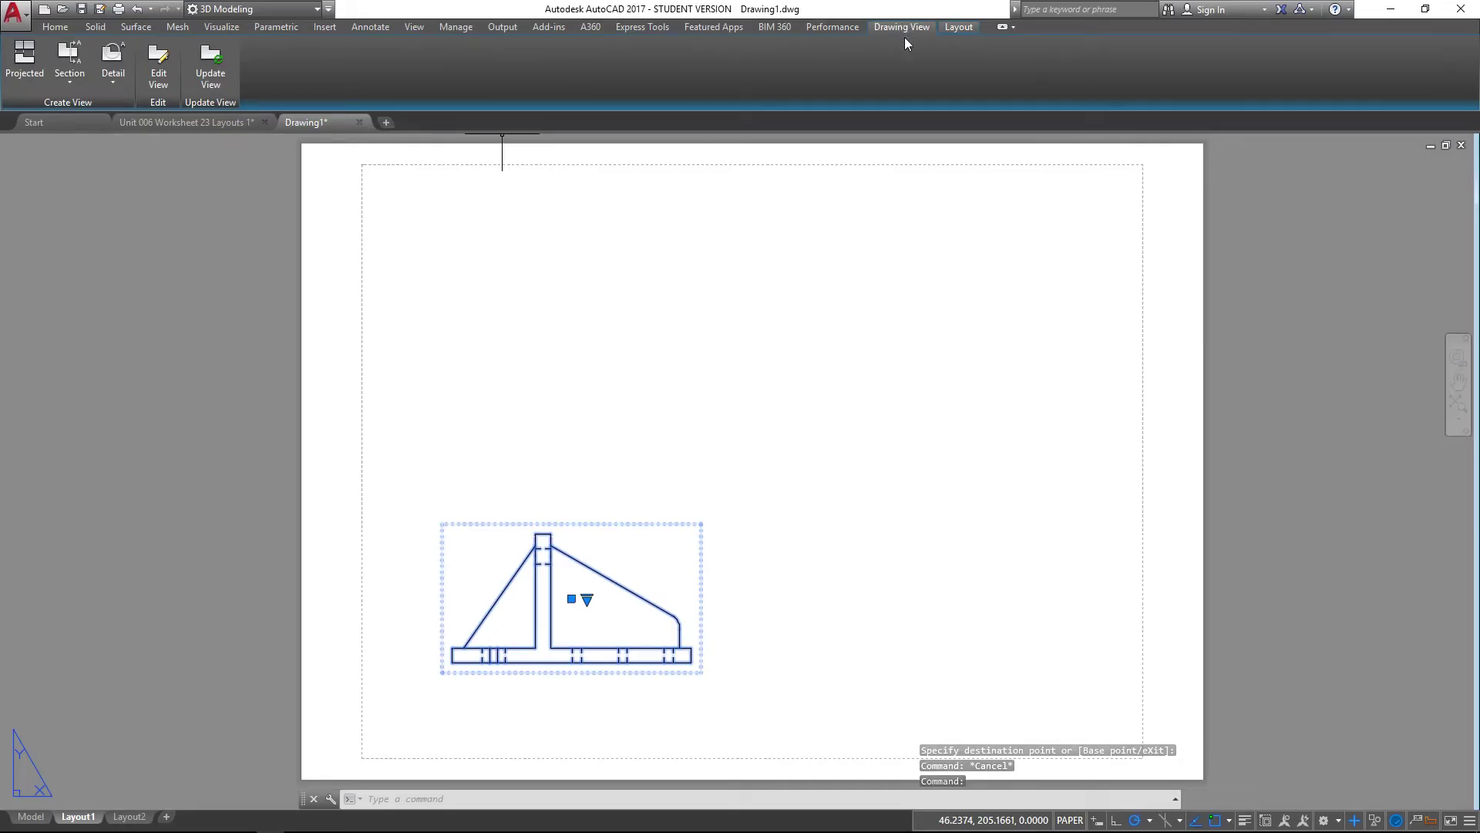
- Project a top view above the front view, a side view to its right and an isometric view at the sheet's upper right
{"action": "left_click", "coordinate": [25, 73]}
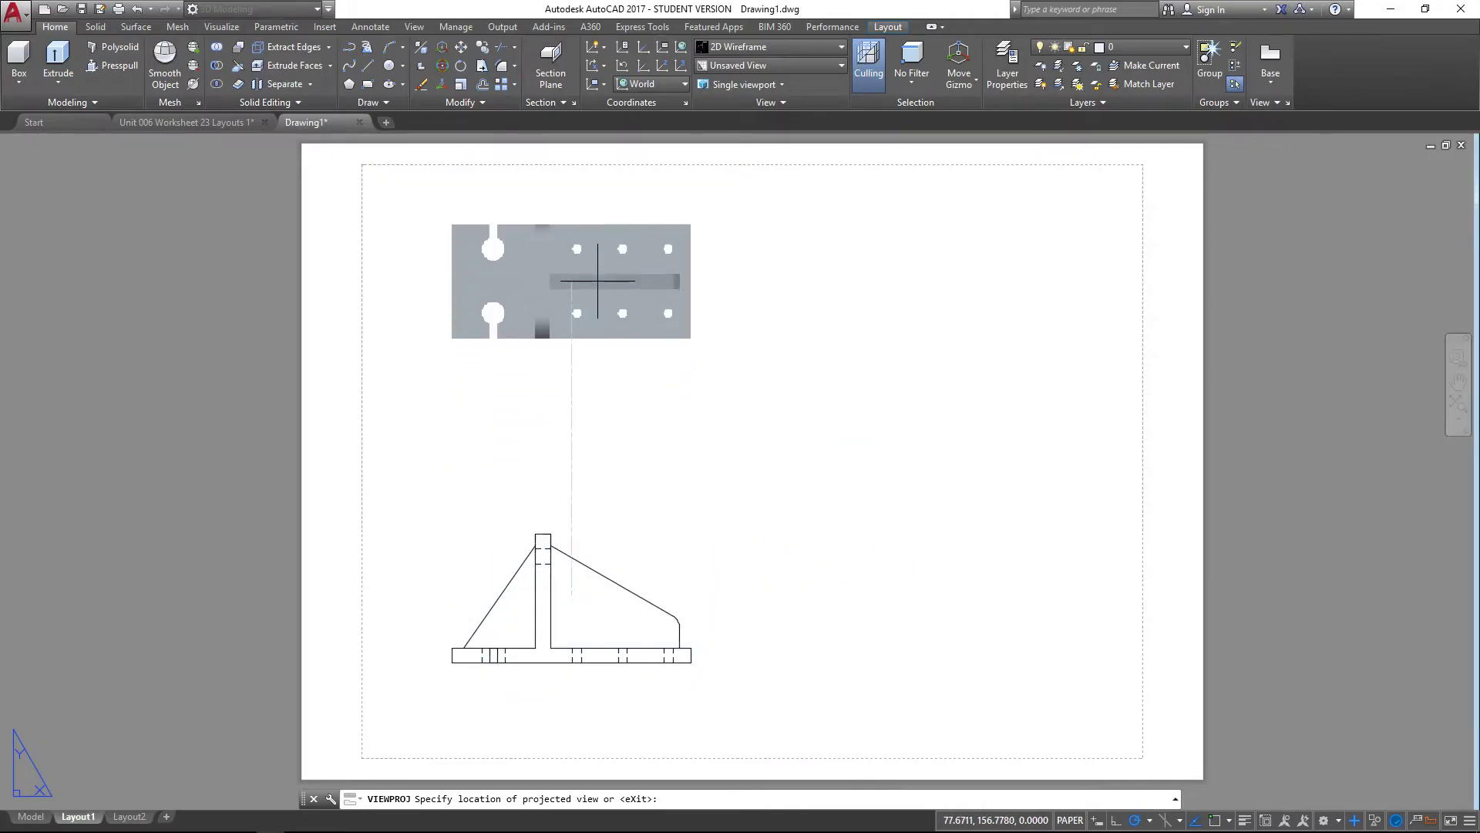
{"action": "left_click", "coordinate": [598, 281]}
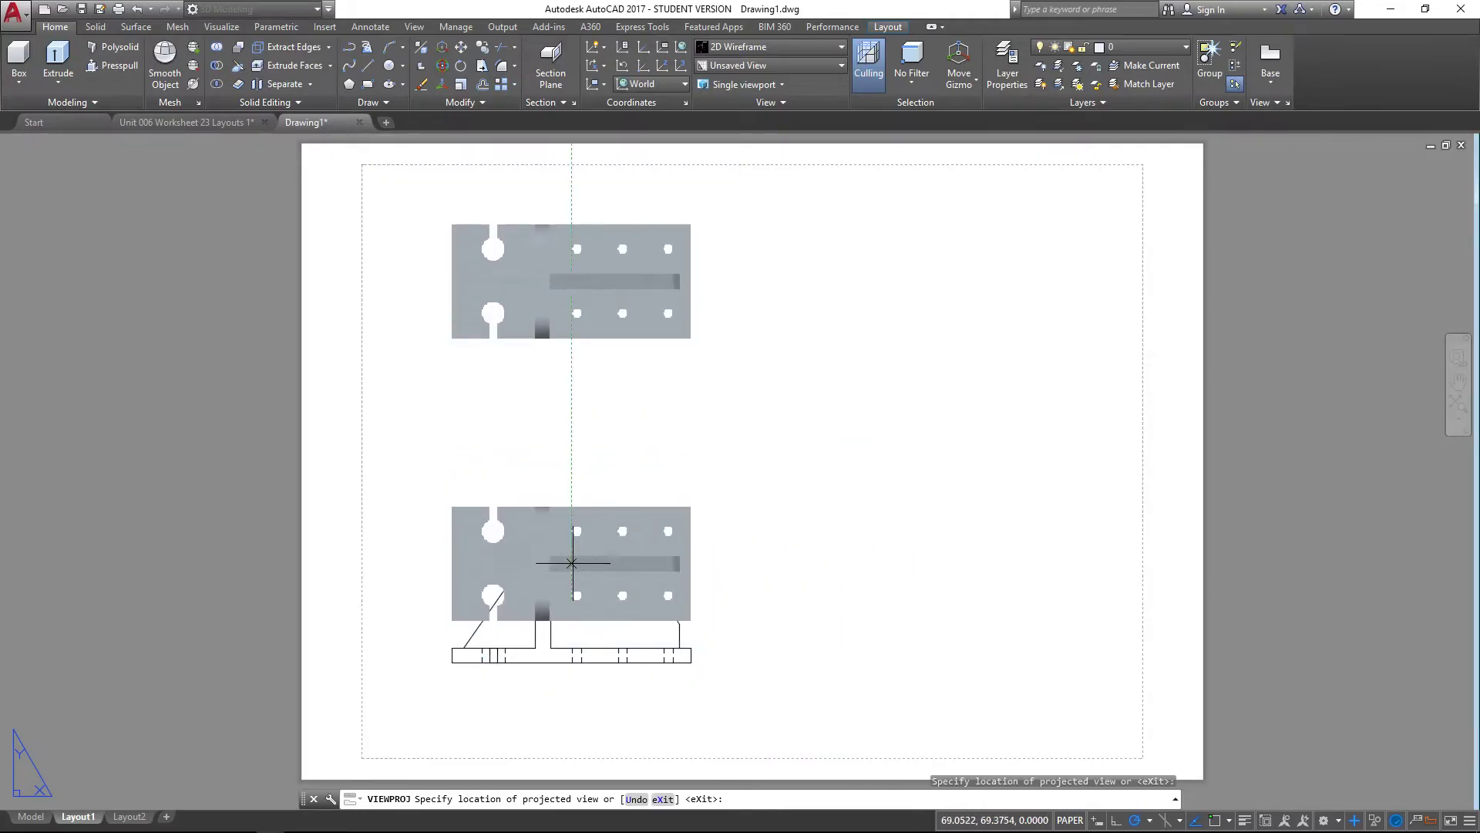
{"action": "left_click", "coordinate": [910, 638]}
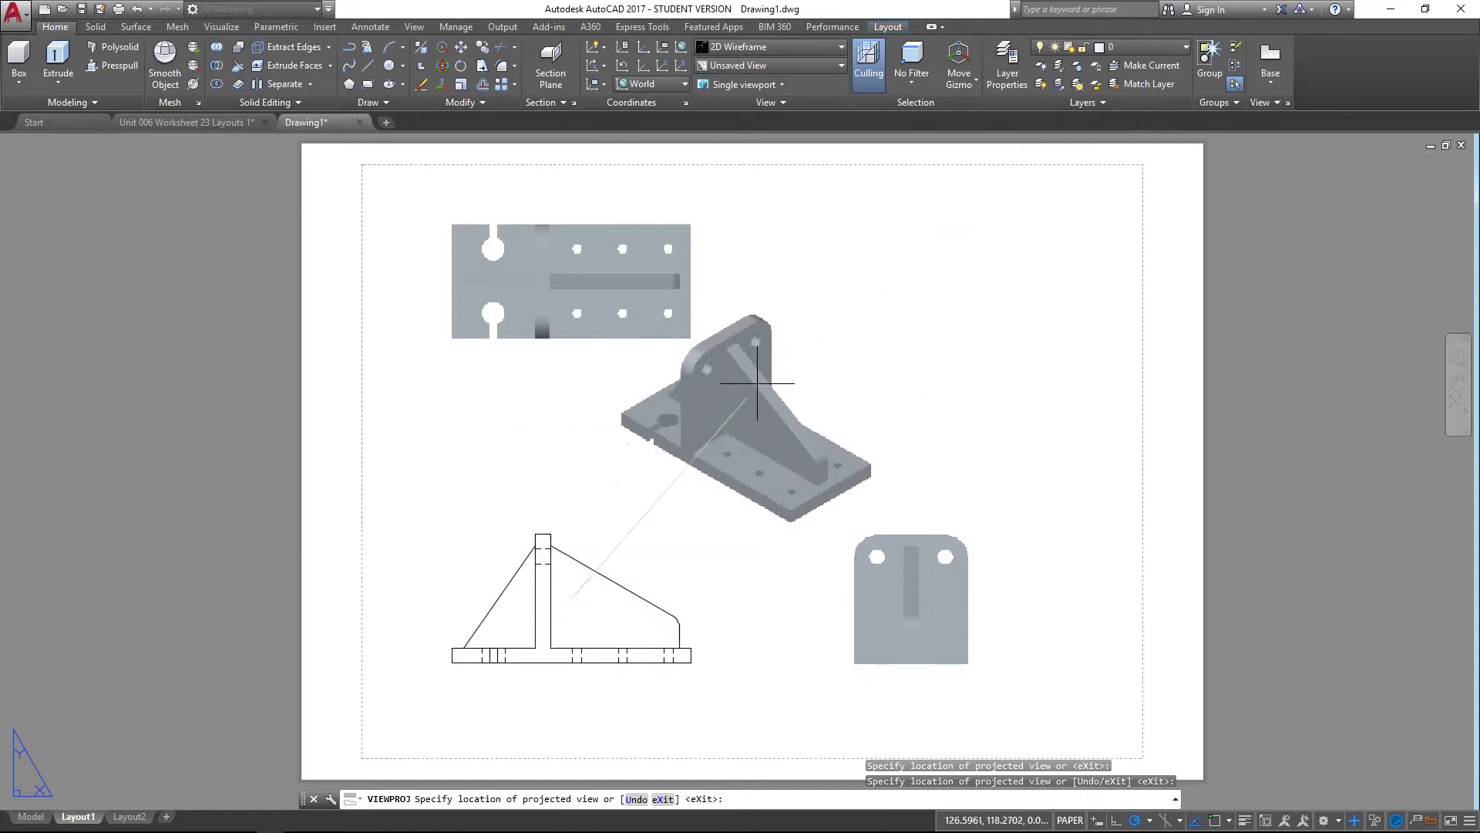
{"action": "left_click", "coordinate": [883, 322]}
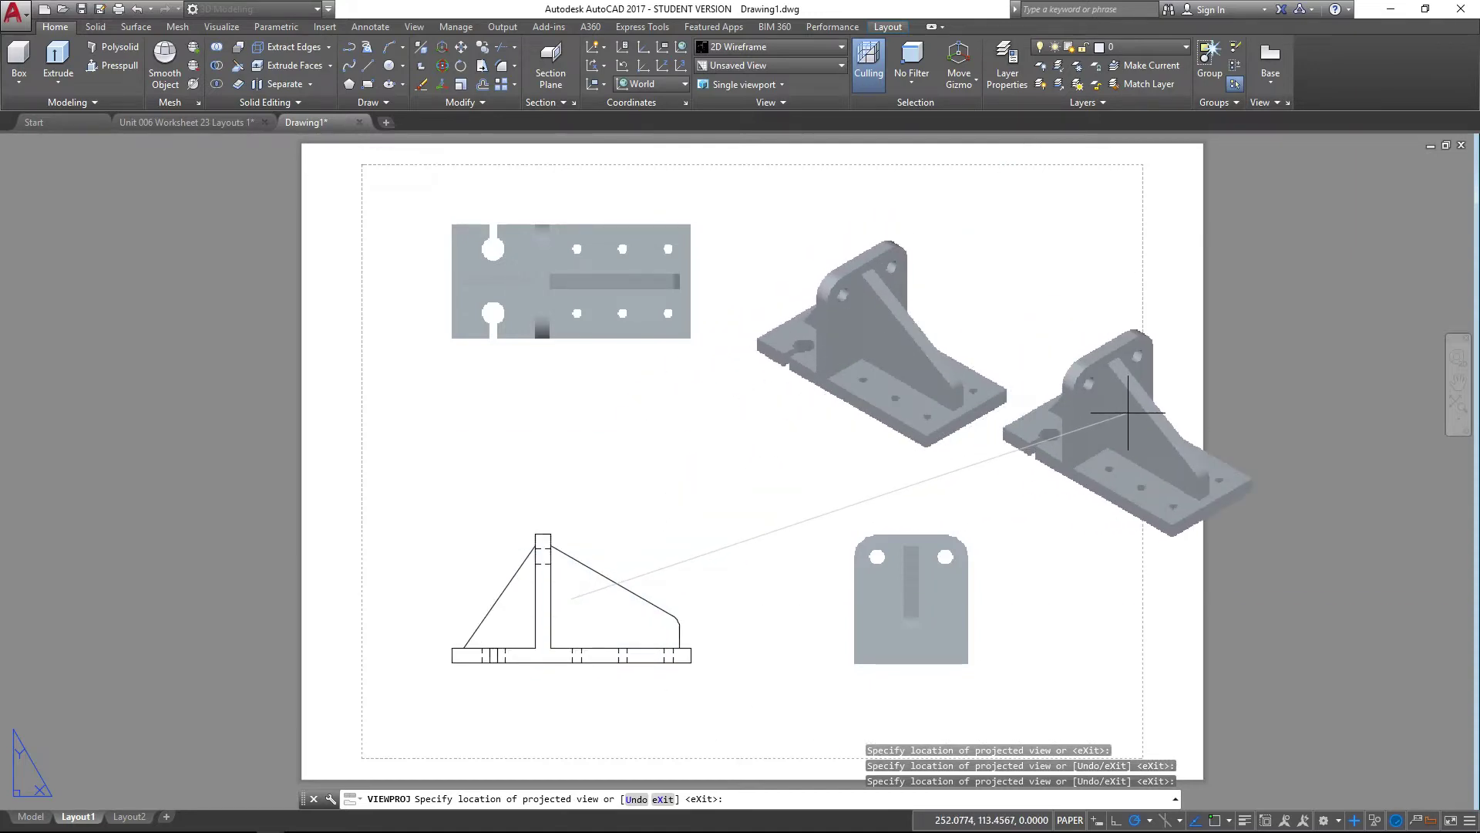
{"action": "key", "text": "Return"}
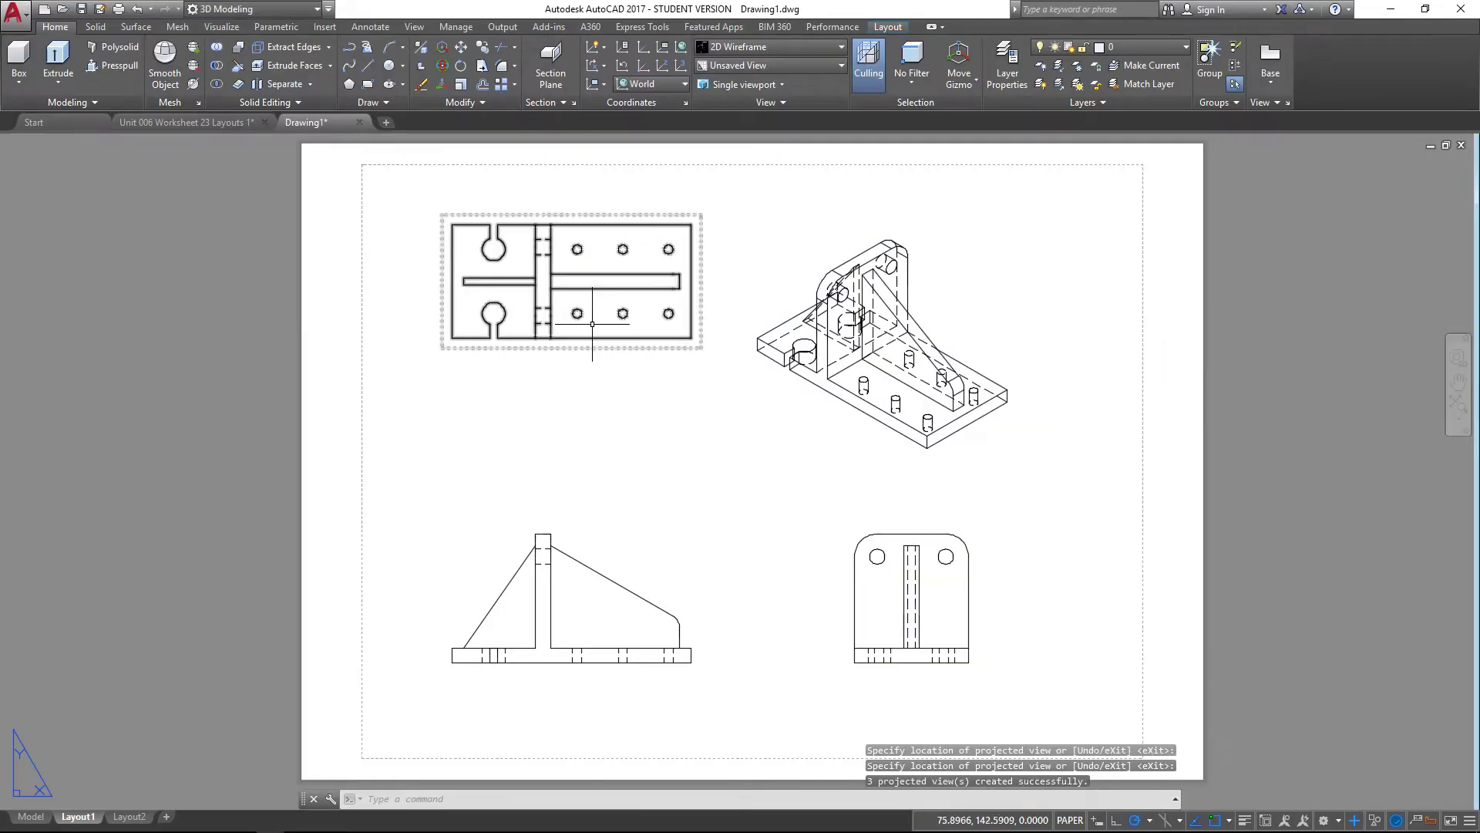
- Move the top view straight down, closer to the front view
{"action": "left_click", "coordinate": [545, 265]}
{"action": "left_click", "coordinate": [571, 281]}
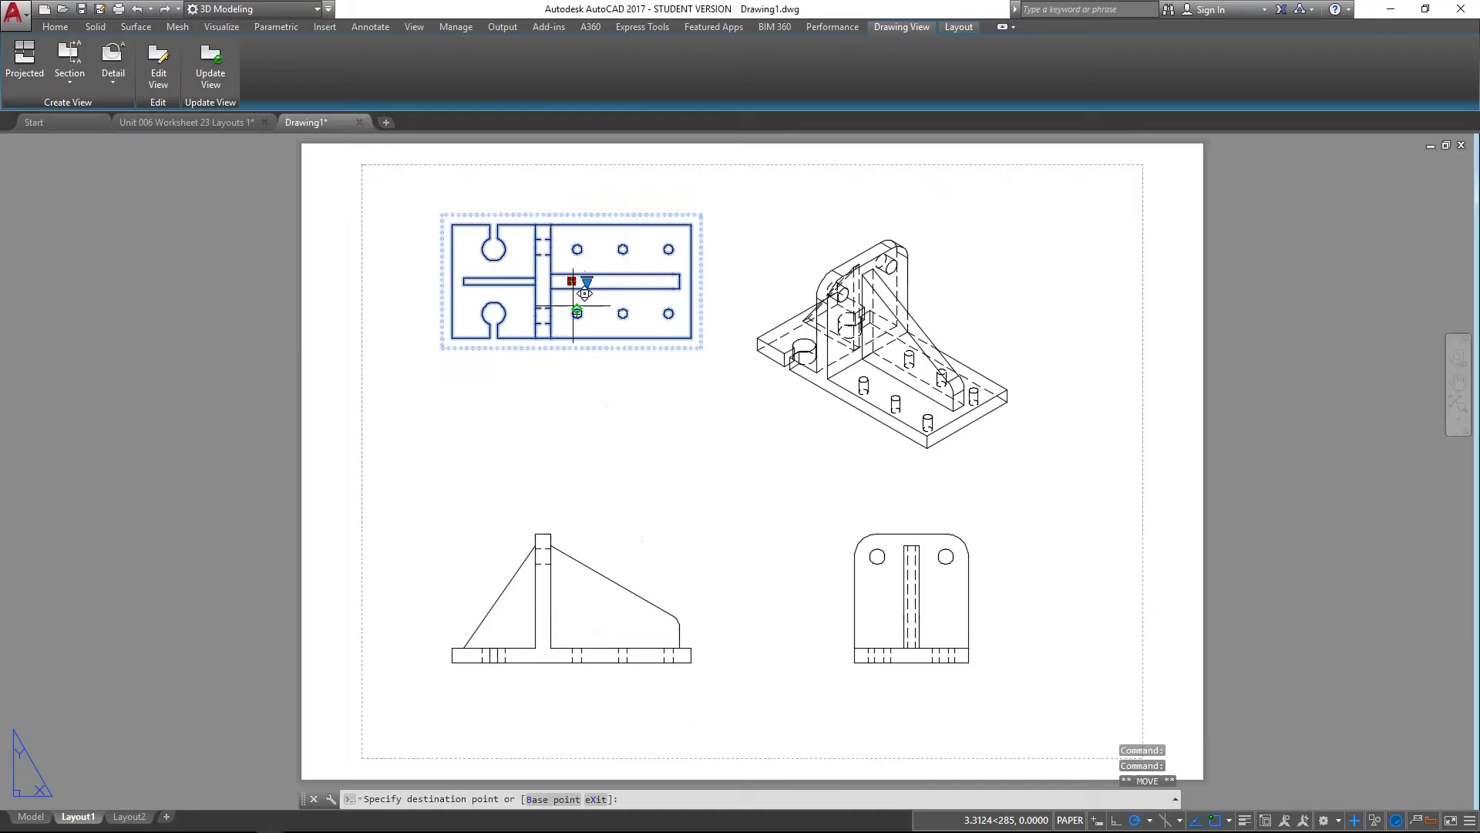
{"action": "left_click", "coordinate": [571, 349]}
{"action": "left_click", "coordinate": [912, 599]}
{"action": "key", "text": "Escape"}
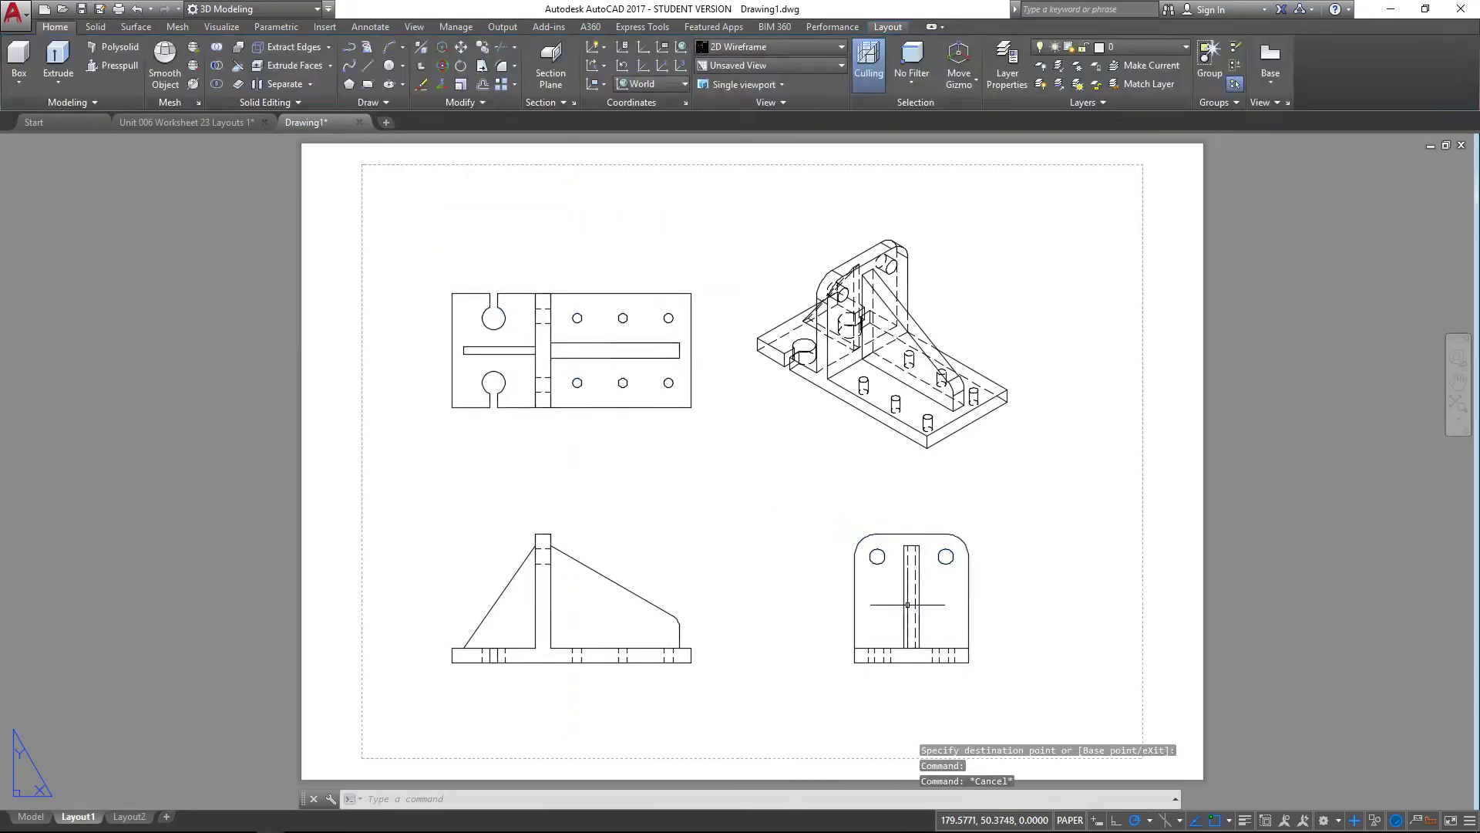
- Move the side view horizontally closer to the front view
{"action": "left_click", "coordinate": [912, 601]}
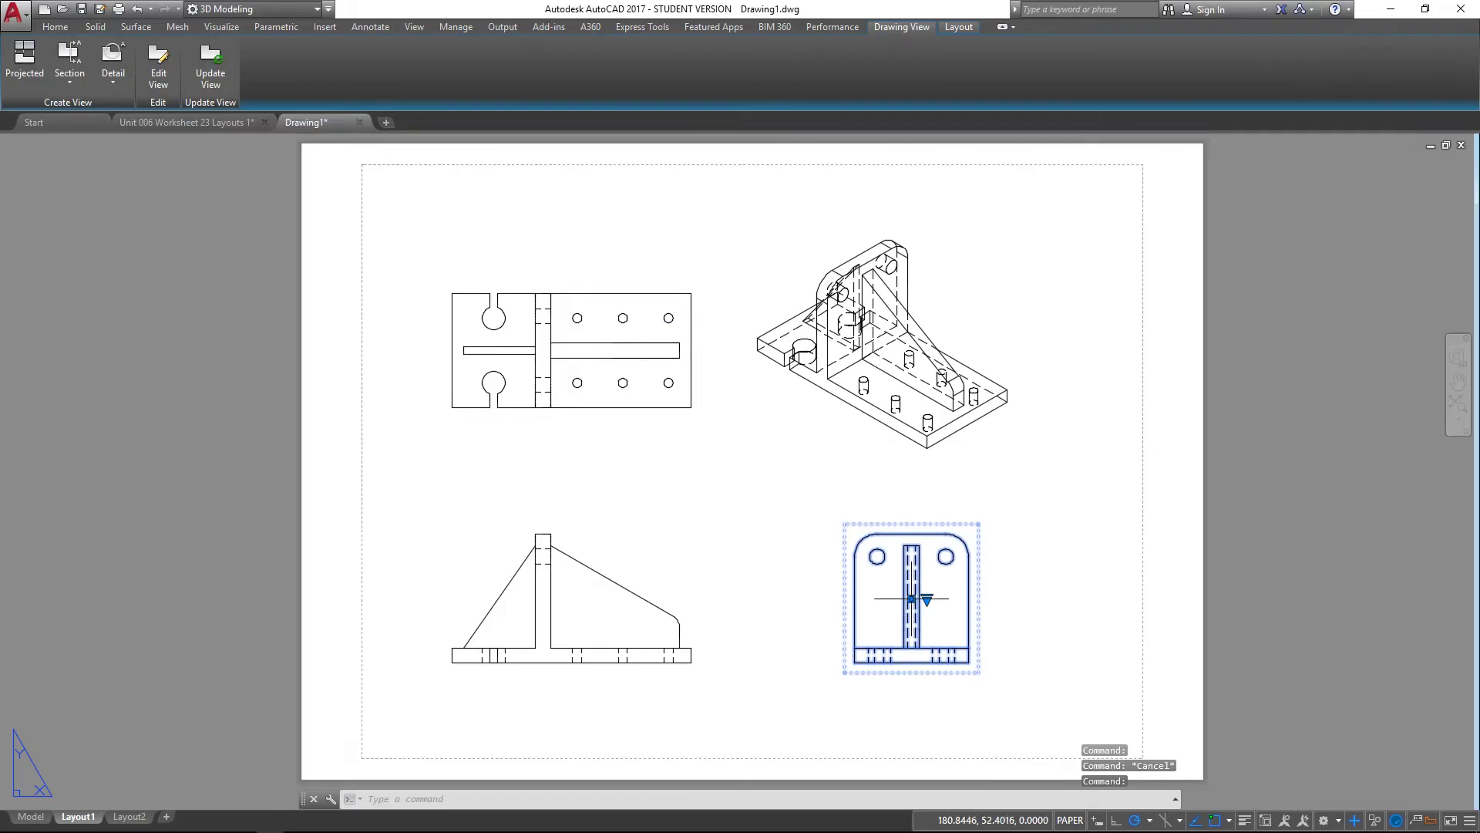
{"action": "left_click", "coordinate": [912, 598]}
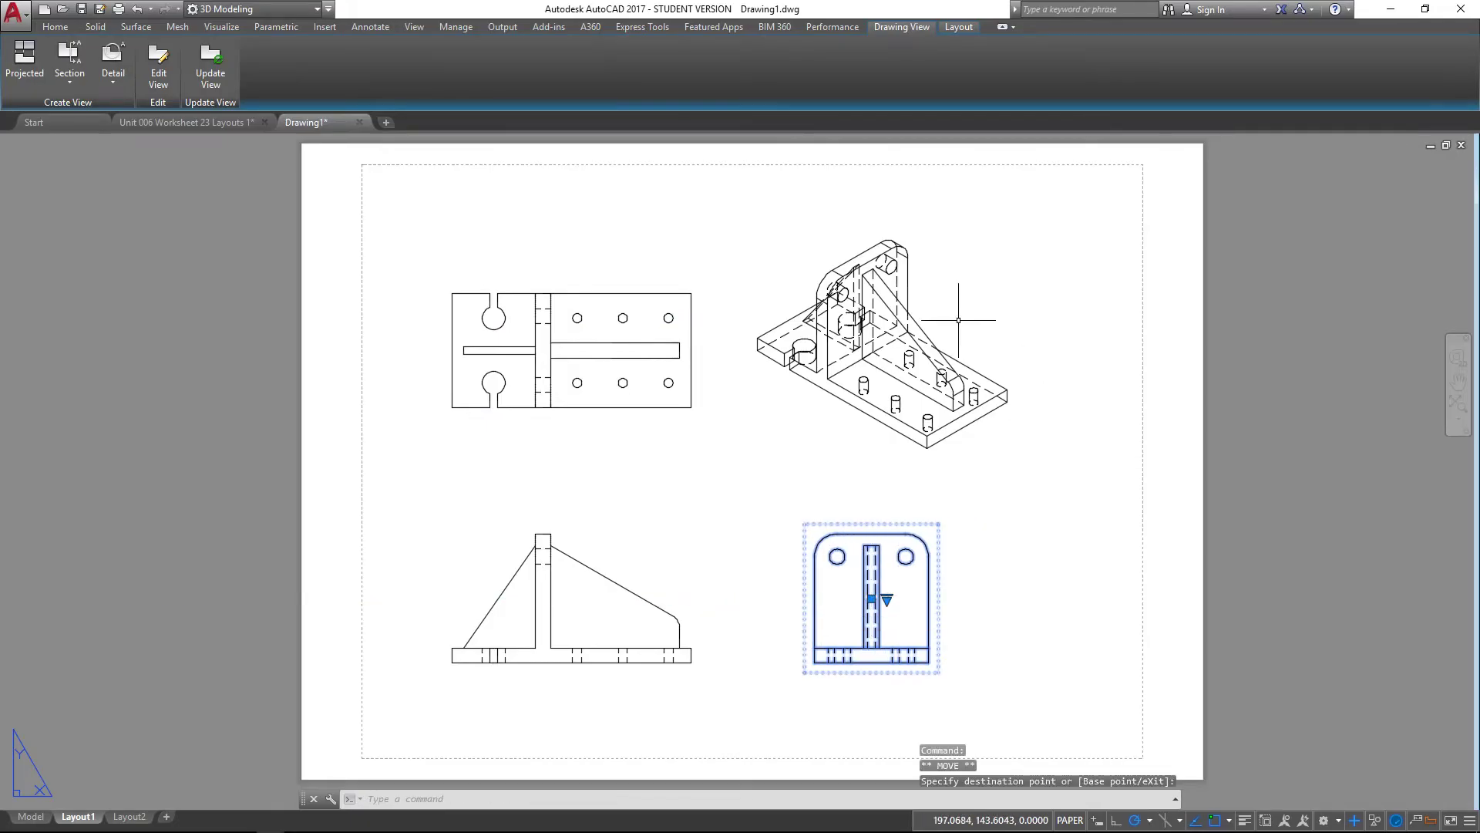
{"action": "key", "text": "Escape"}
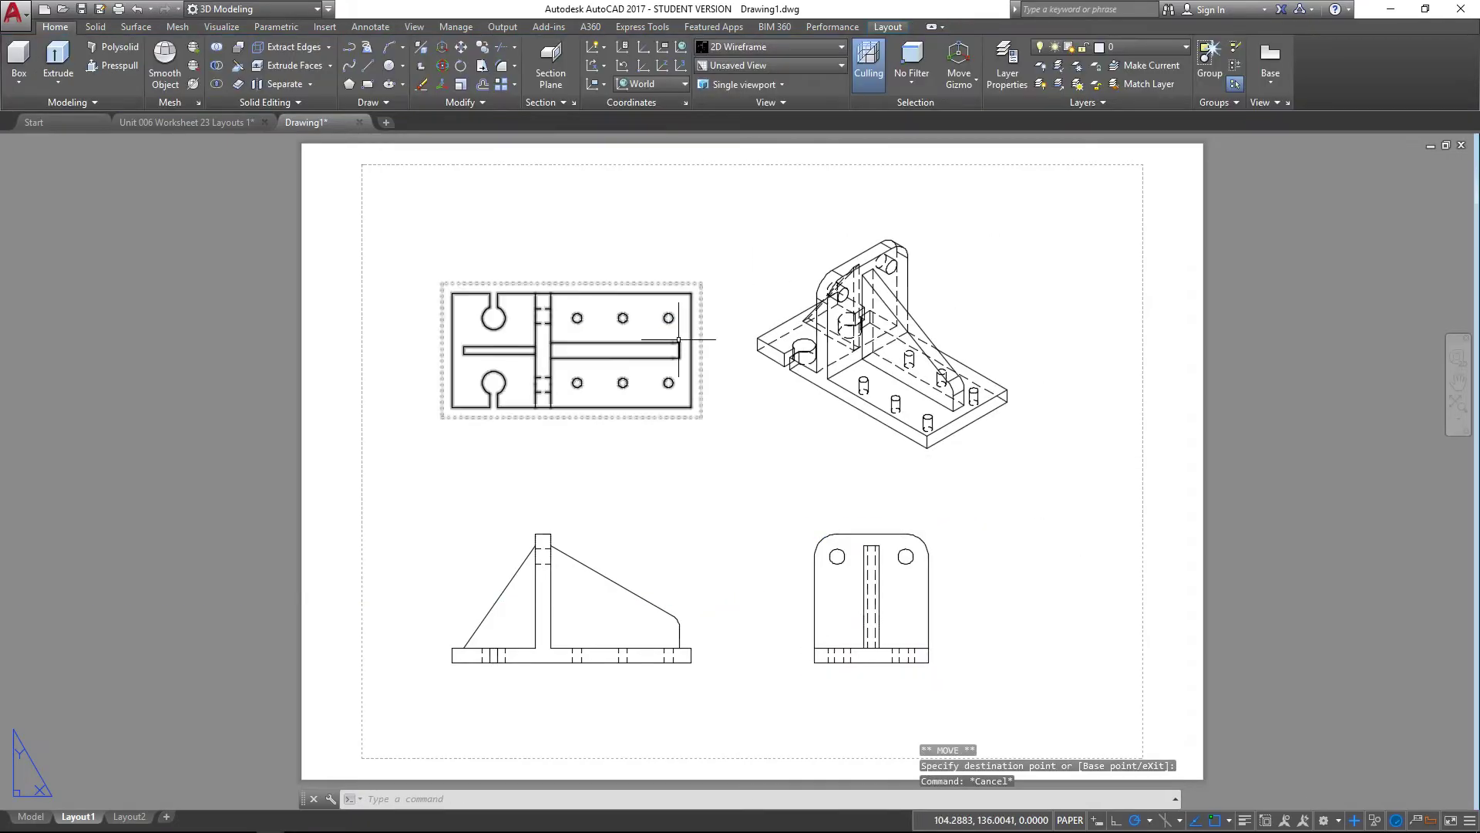
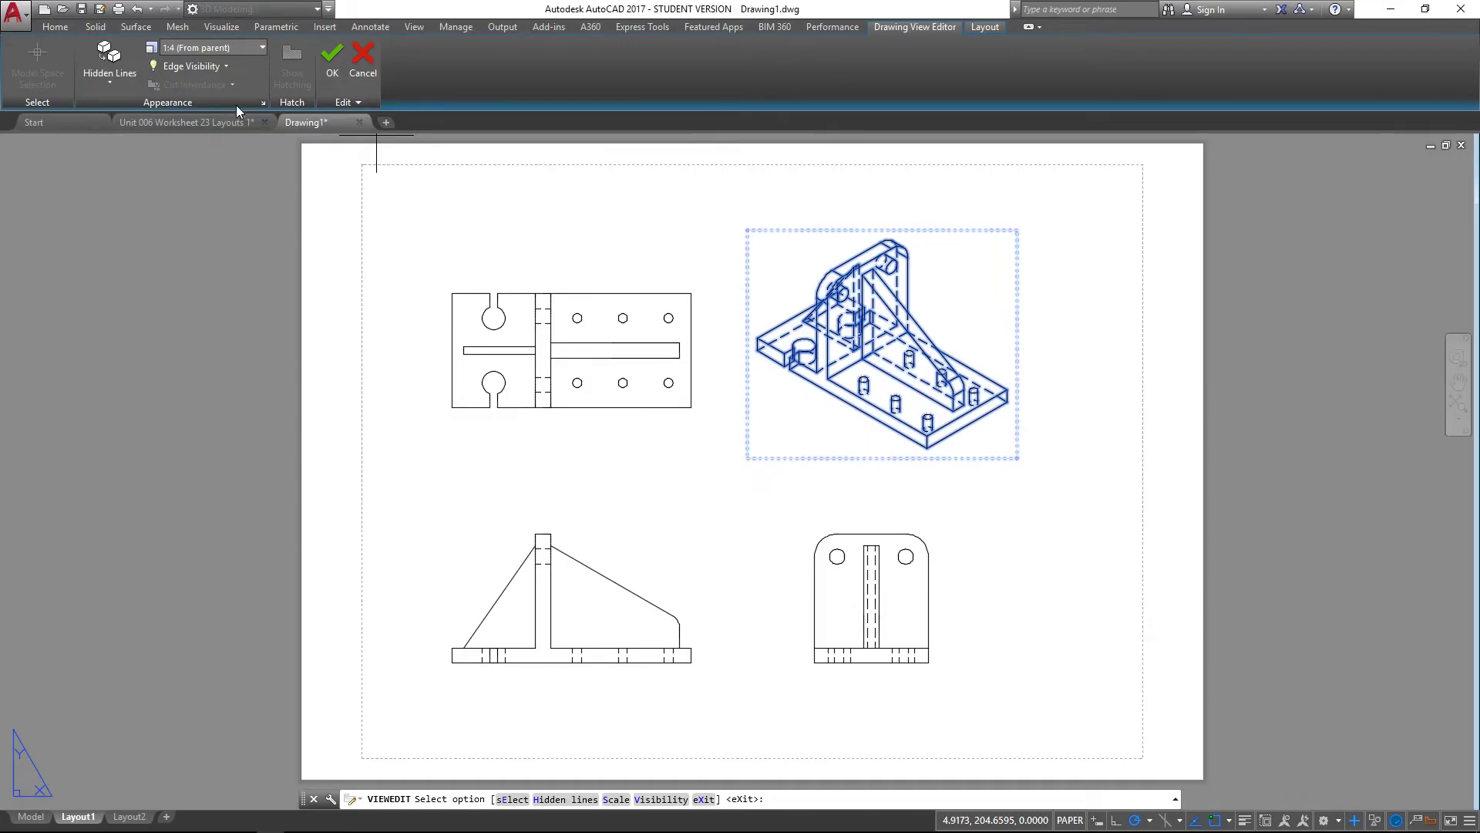
- Try the isometric view with visible lines, visible and hidden lines, shaded with visible lines, and shaded with visible and hidden lines
{"action": "left_click", "coordinate": [109, 69]}
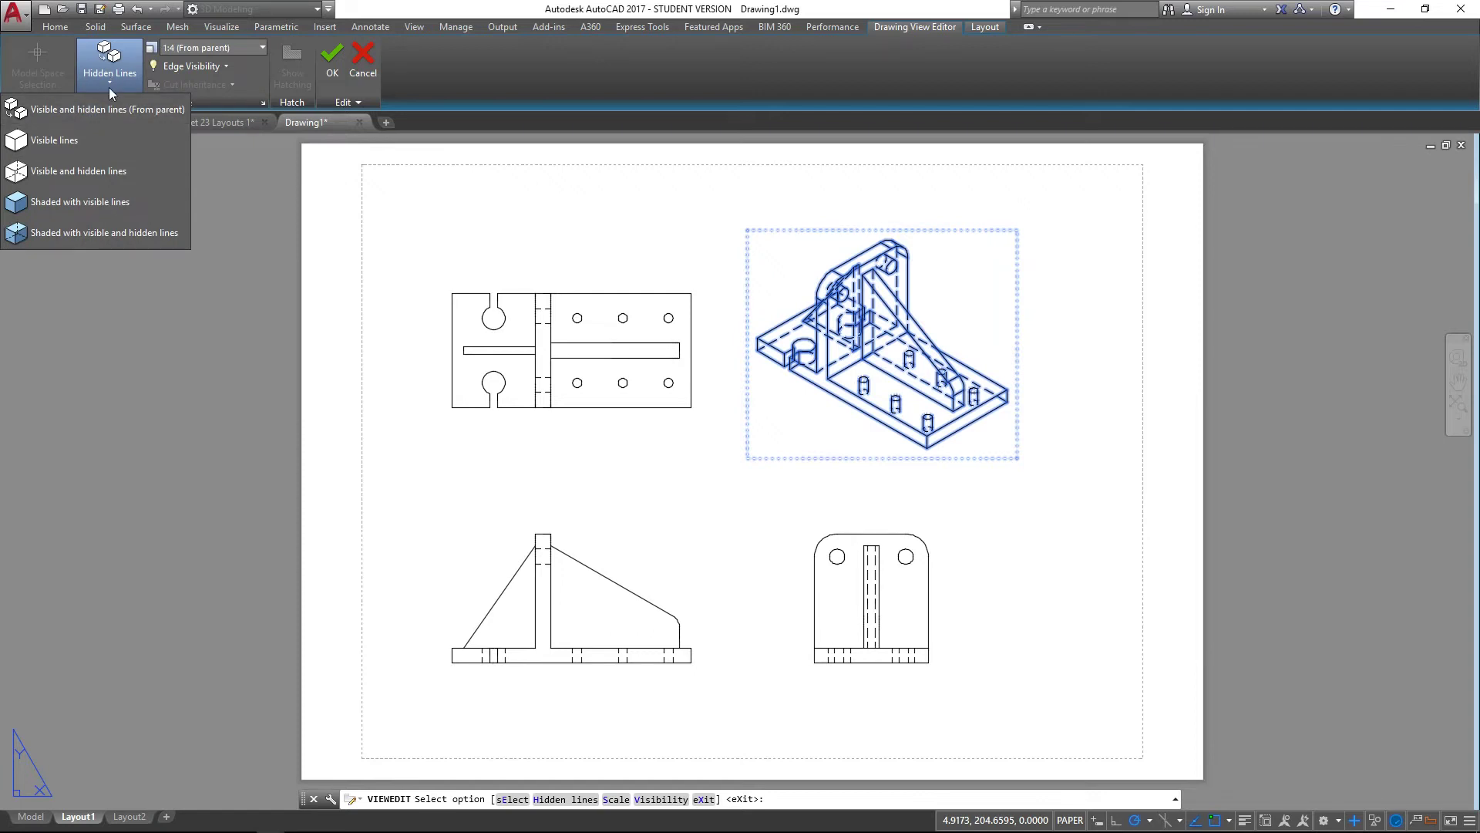
{"action": "left_click", "coordinate": [125, 144]}
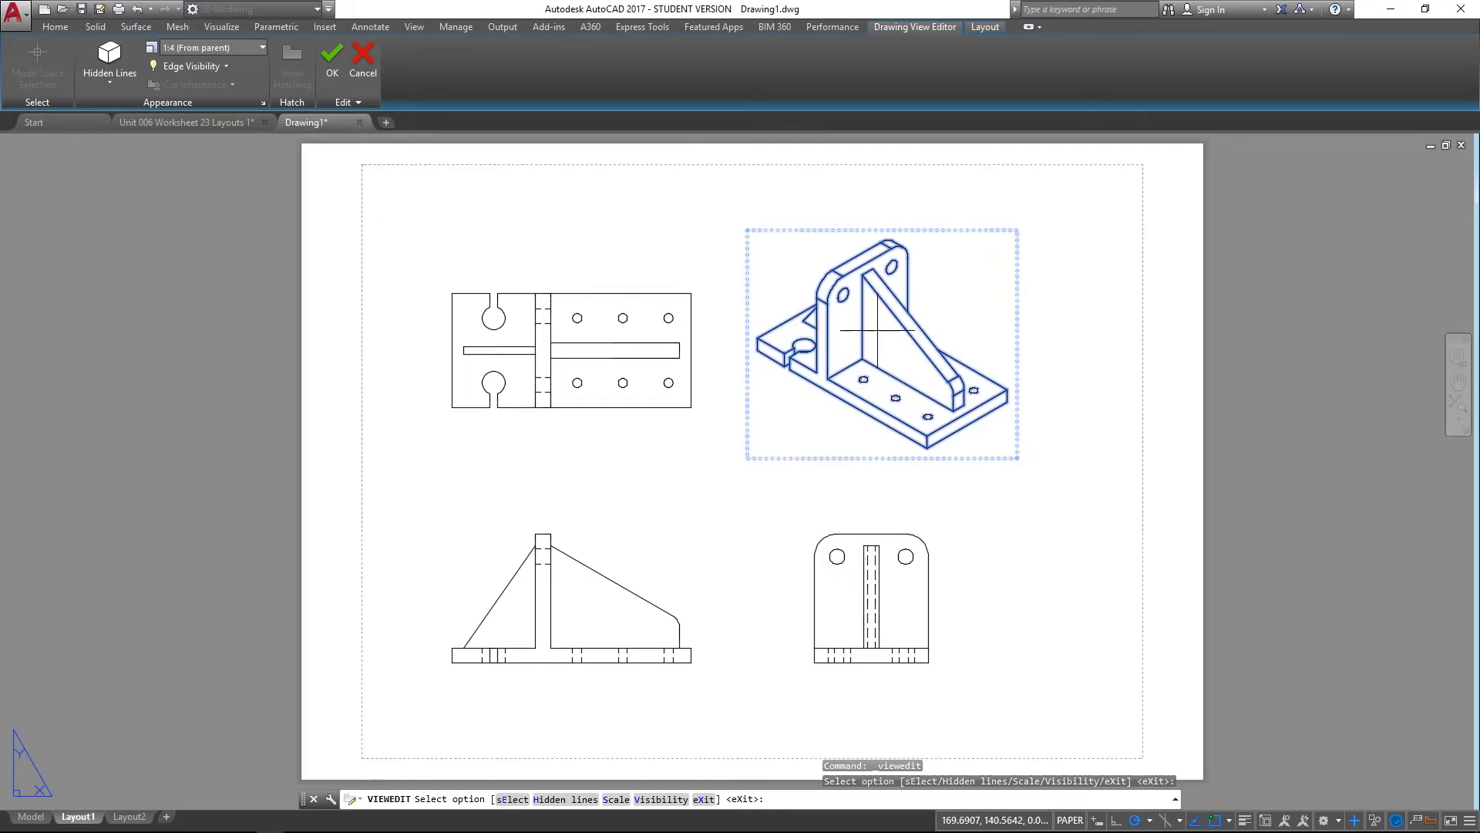
{"action": "left_click", "coordinate": [98, 84]}
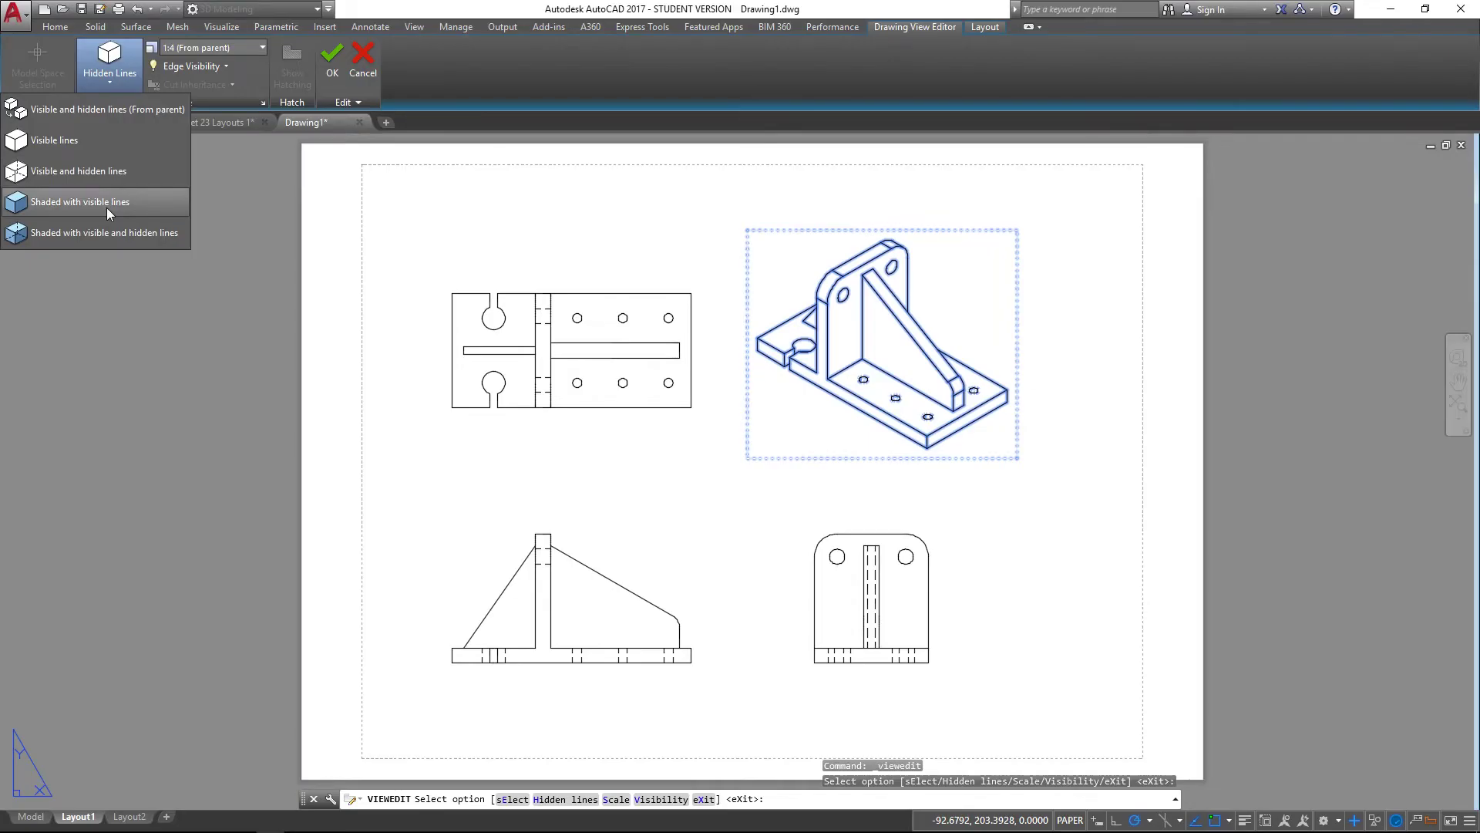
{"action": "left_click", "coordinate": [108, 170]}
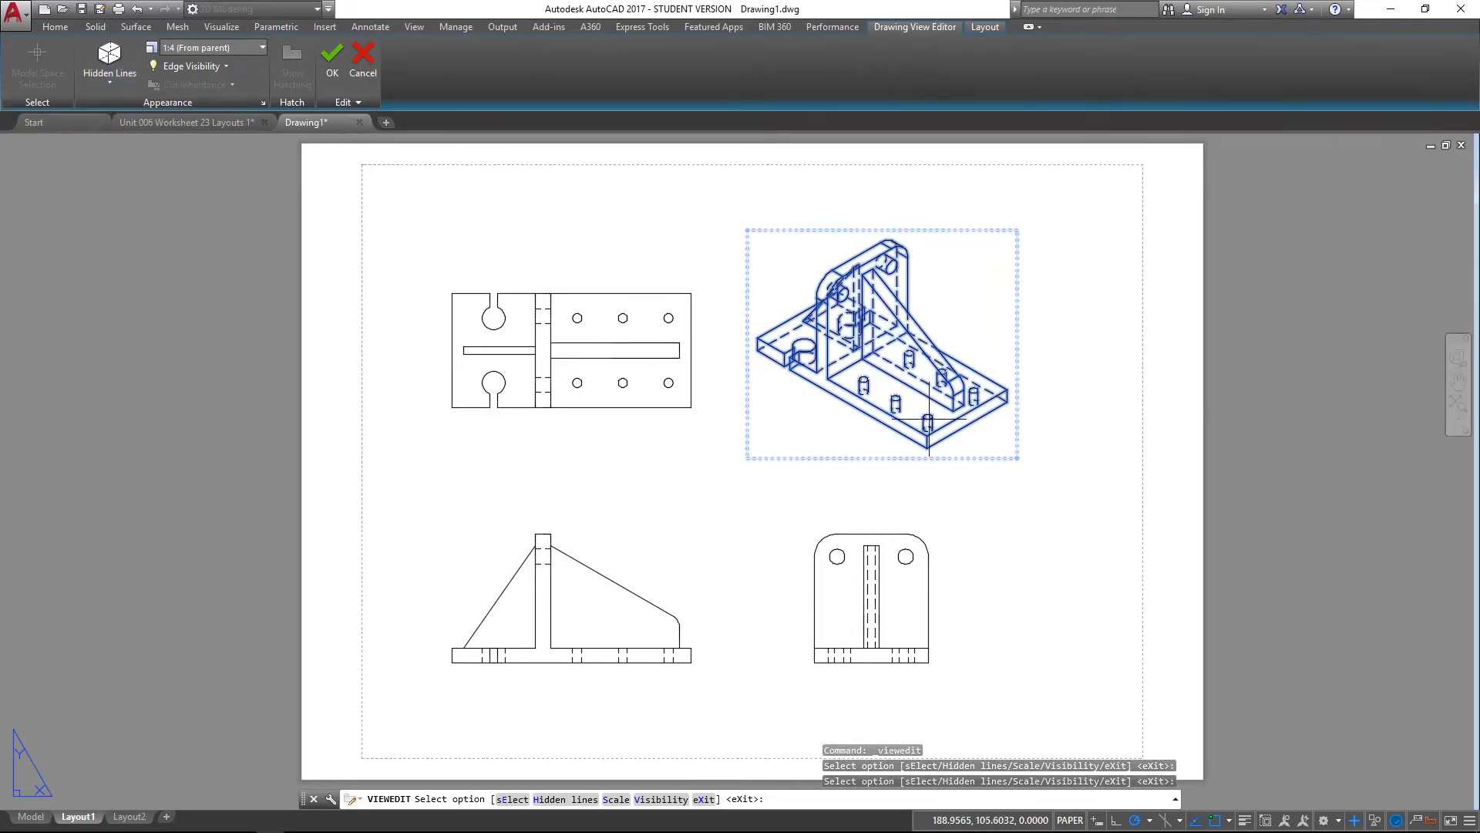
{"action": "left_click", "coordinate": [113, 80]}
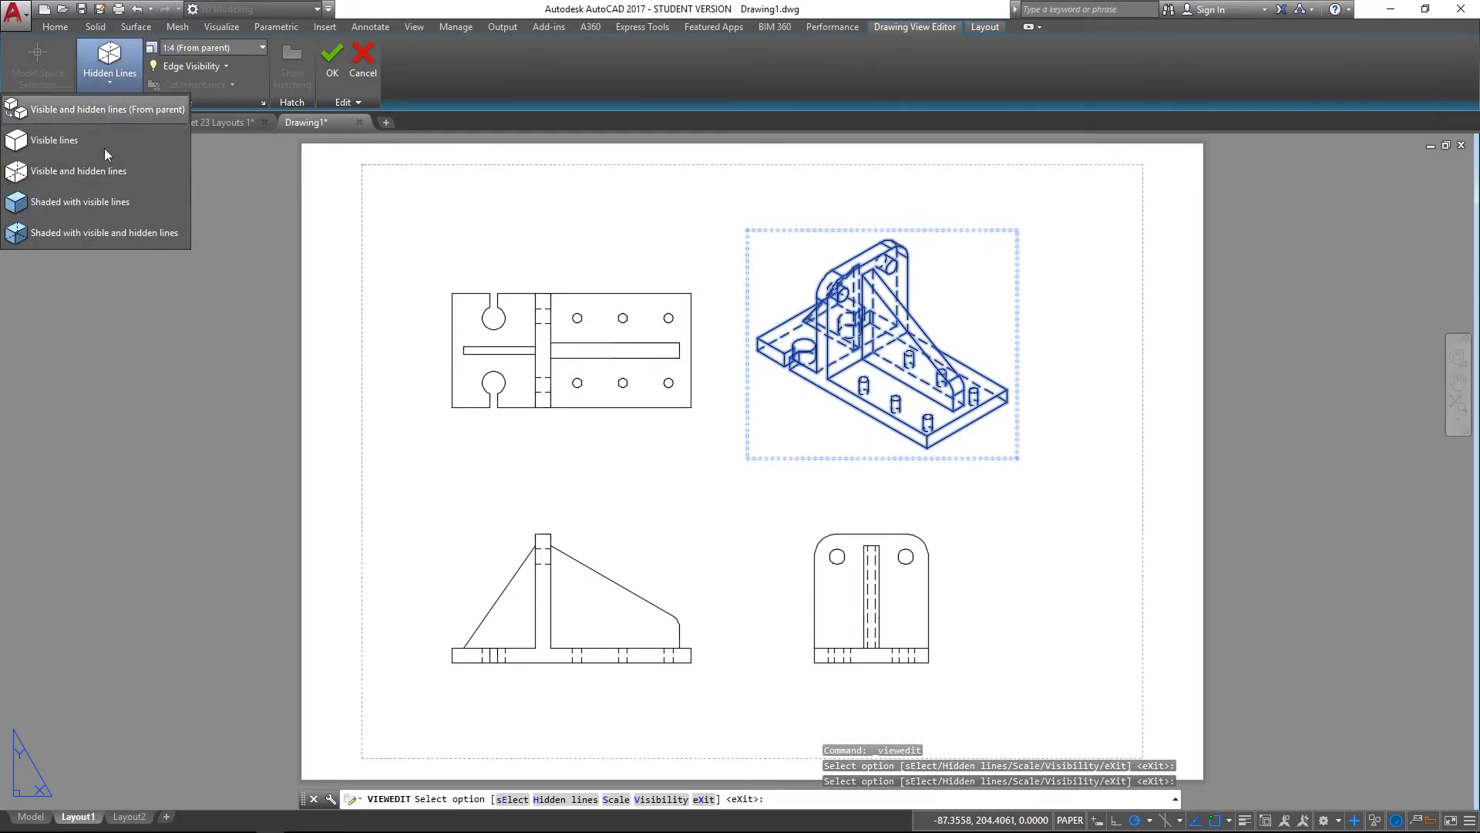
{"action": "left_click", "coordinate": [90, 203]}
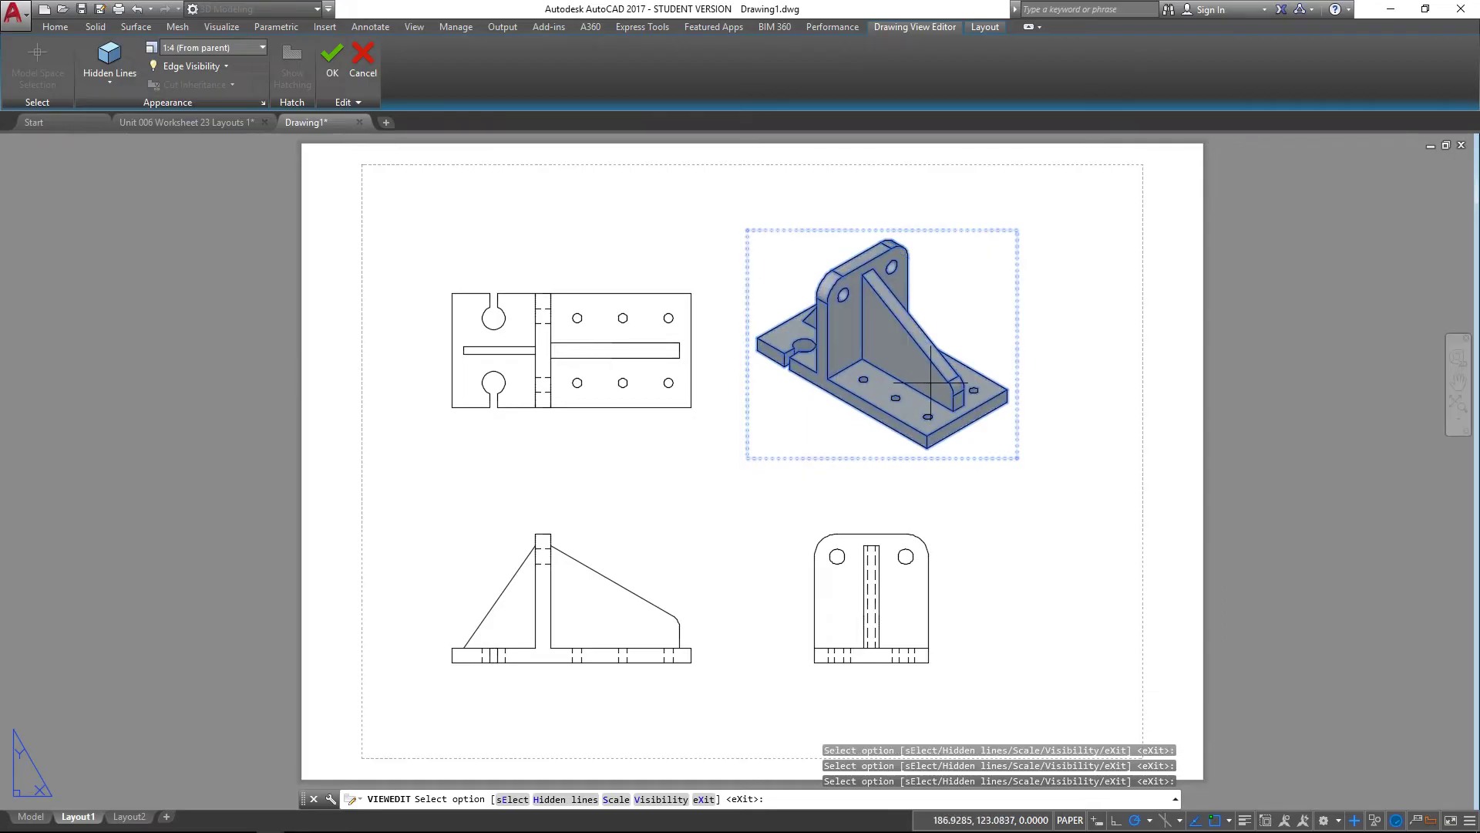
{"action": "left_click", "coordinate": [109, 75]}
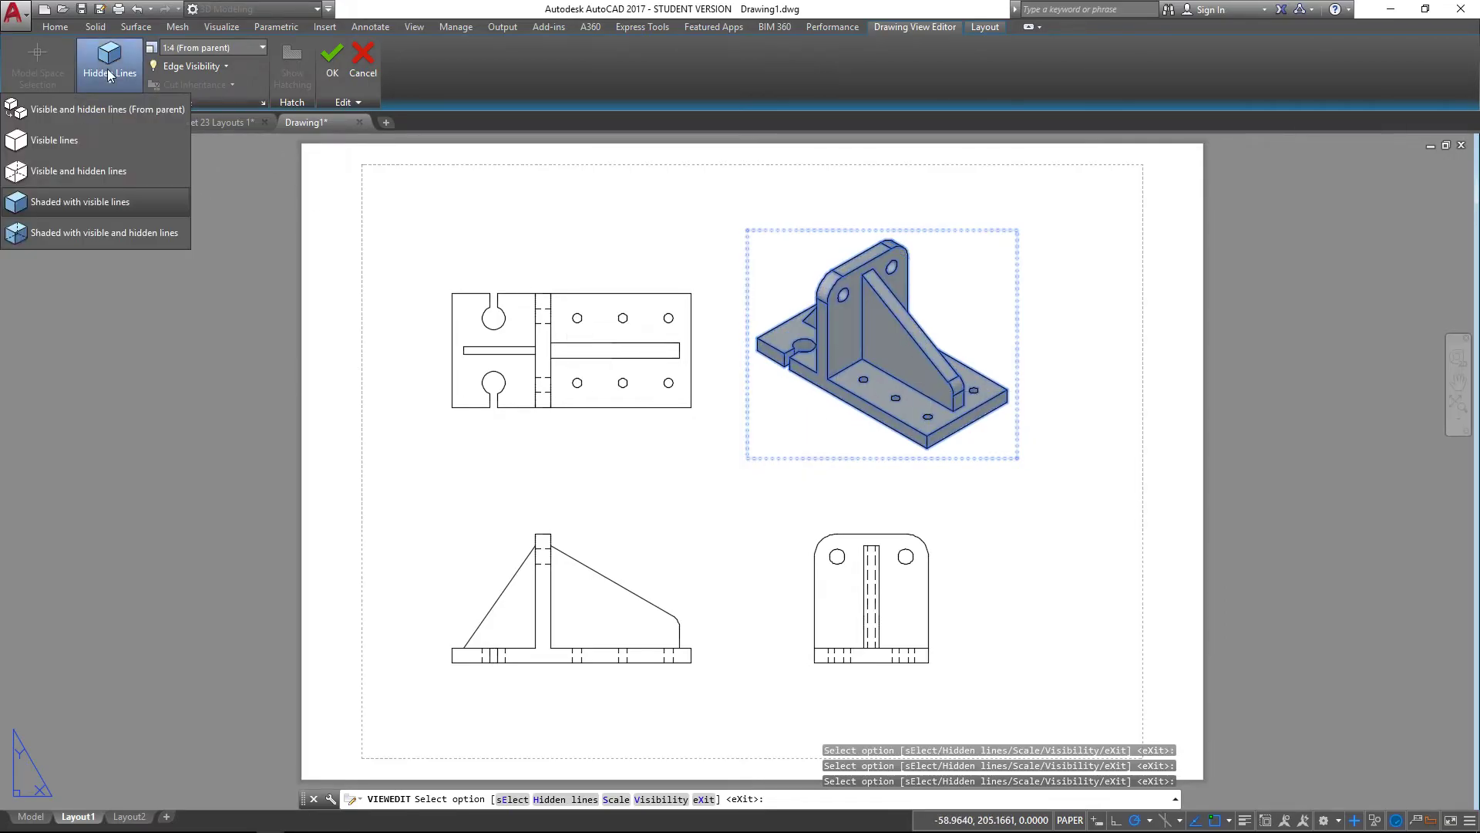
{"action": "left_click", "coordinate": [104, 235]}
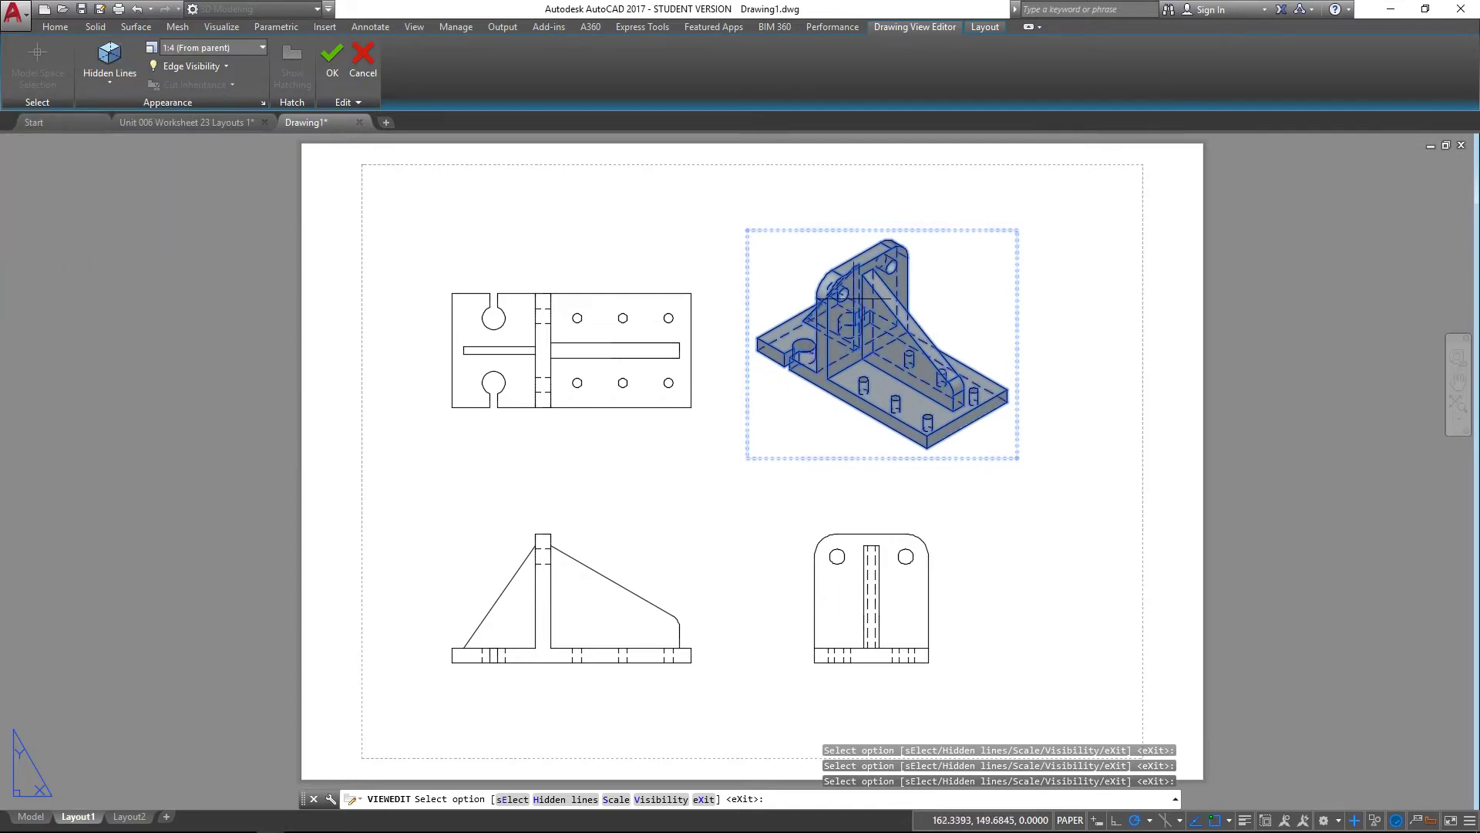
- Set the isometric view's display style to Shaded with visible lines and apply the view edit
{"action": "left_click", "coordinate": [106, 76]}
{"action": "left_click", "coordinate": [97, 200]}
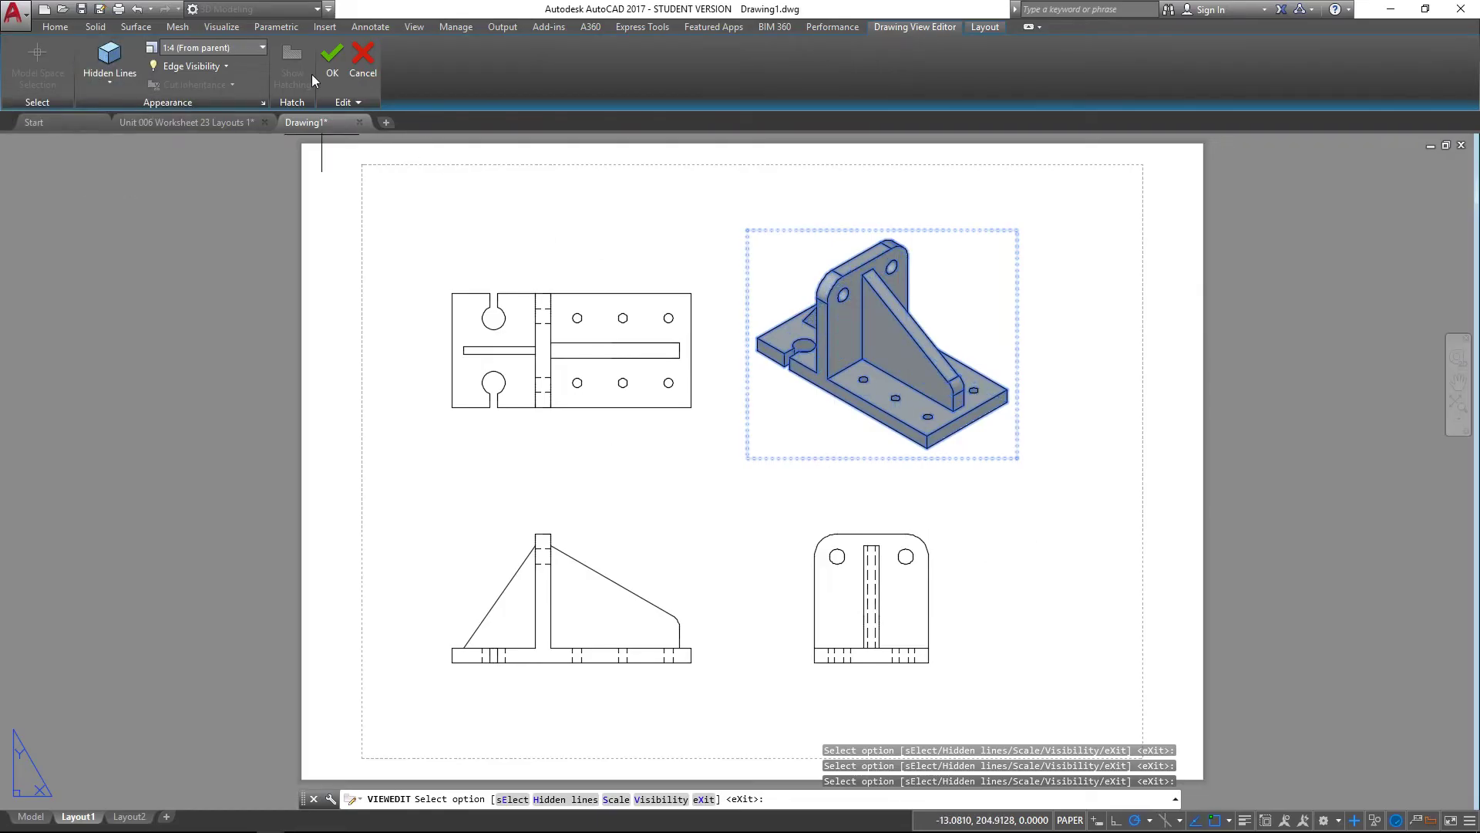
{"action": "left_click", "coordinate": [331, 60]}
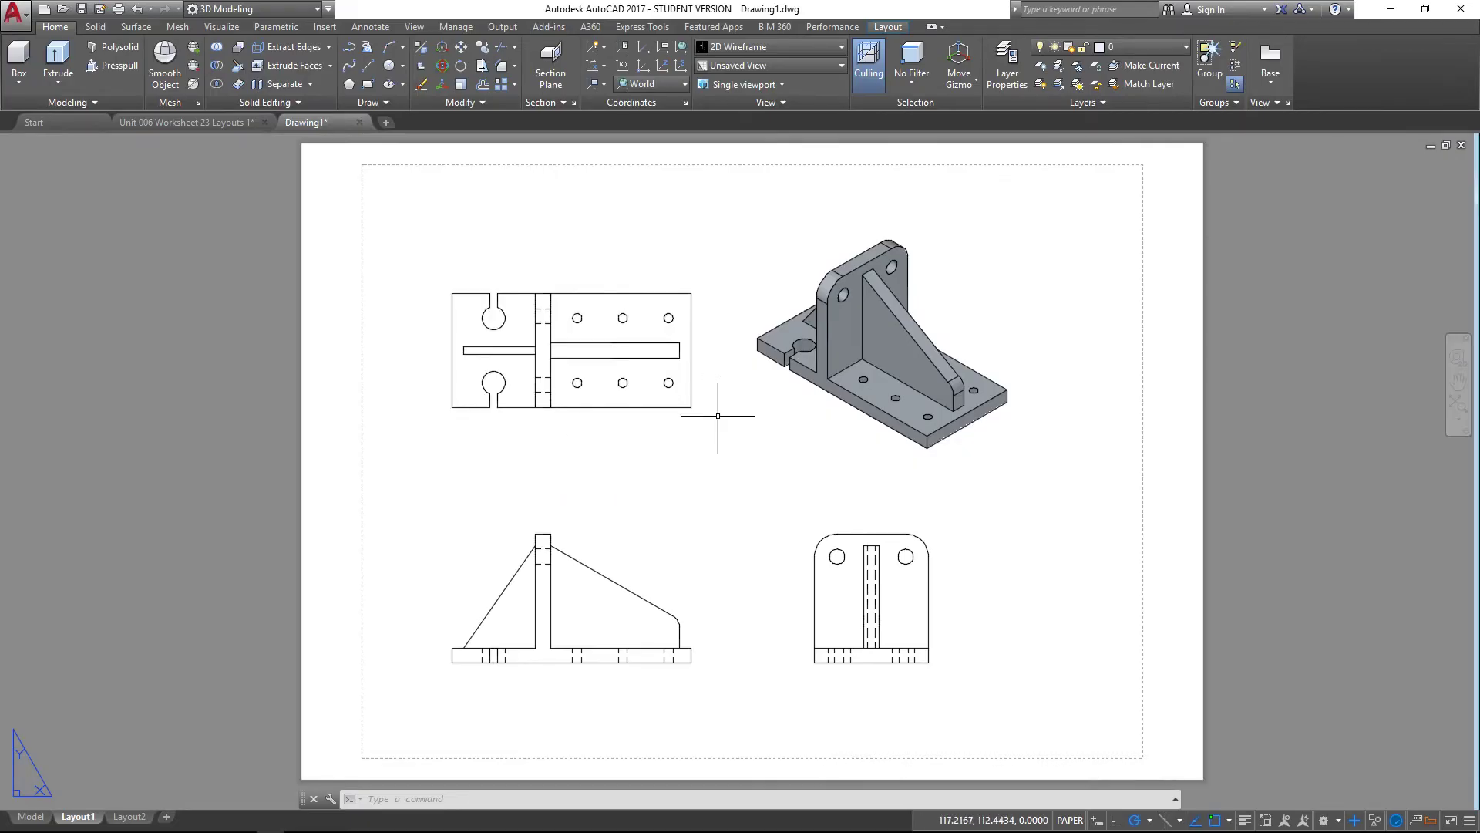
{"action": "key", "text": "ctrl+z"}
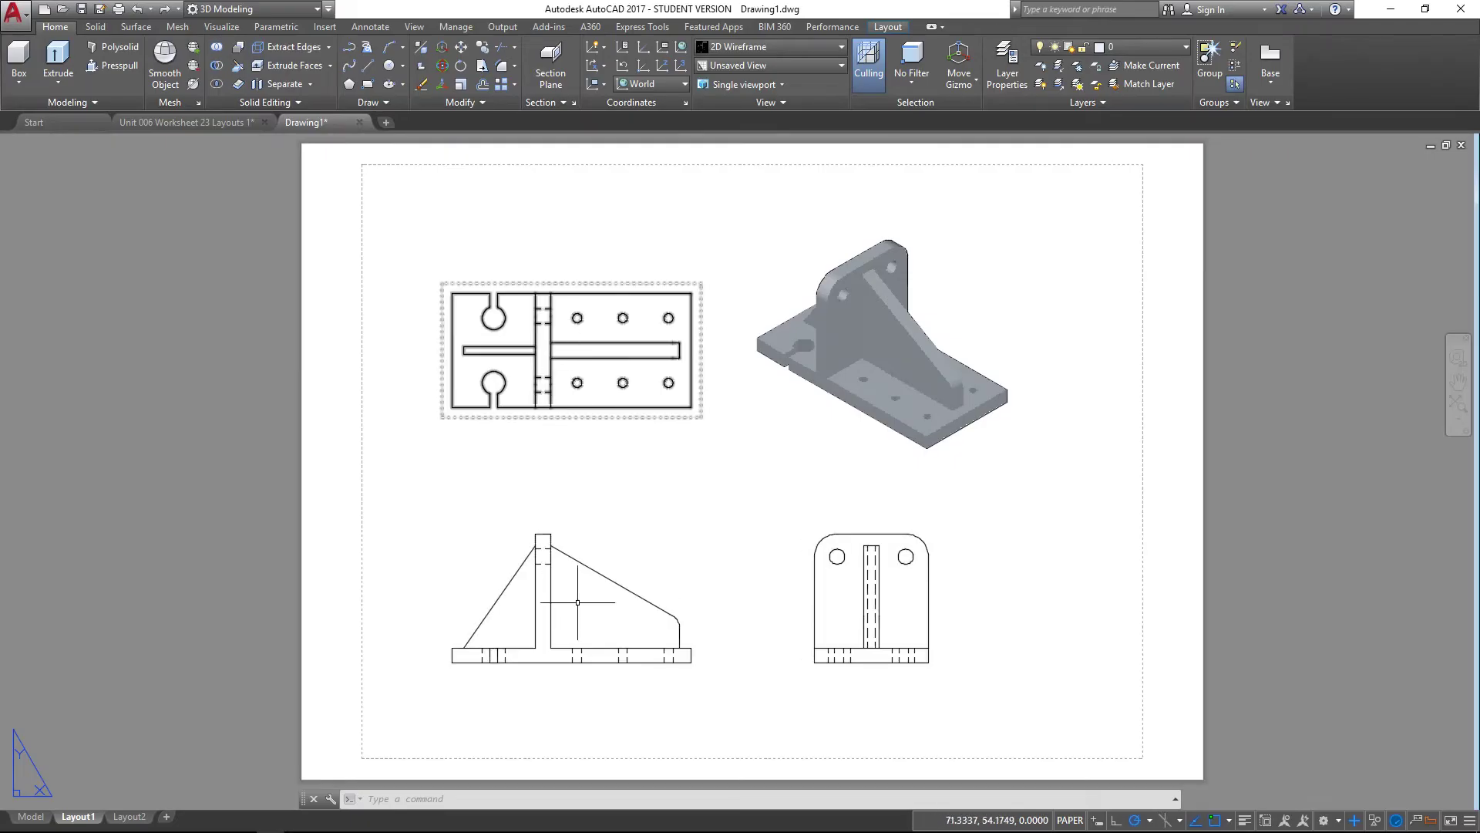
- Try the top view at 1:2 and 1:8 scale, return it to 1:4 (From parent) and leave the view edit
{"action": "left_click", "coordinate": [540, 360]}
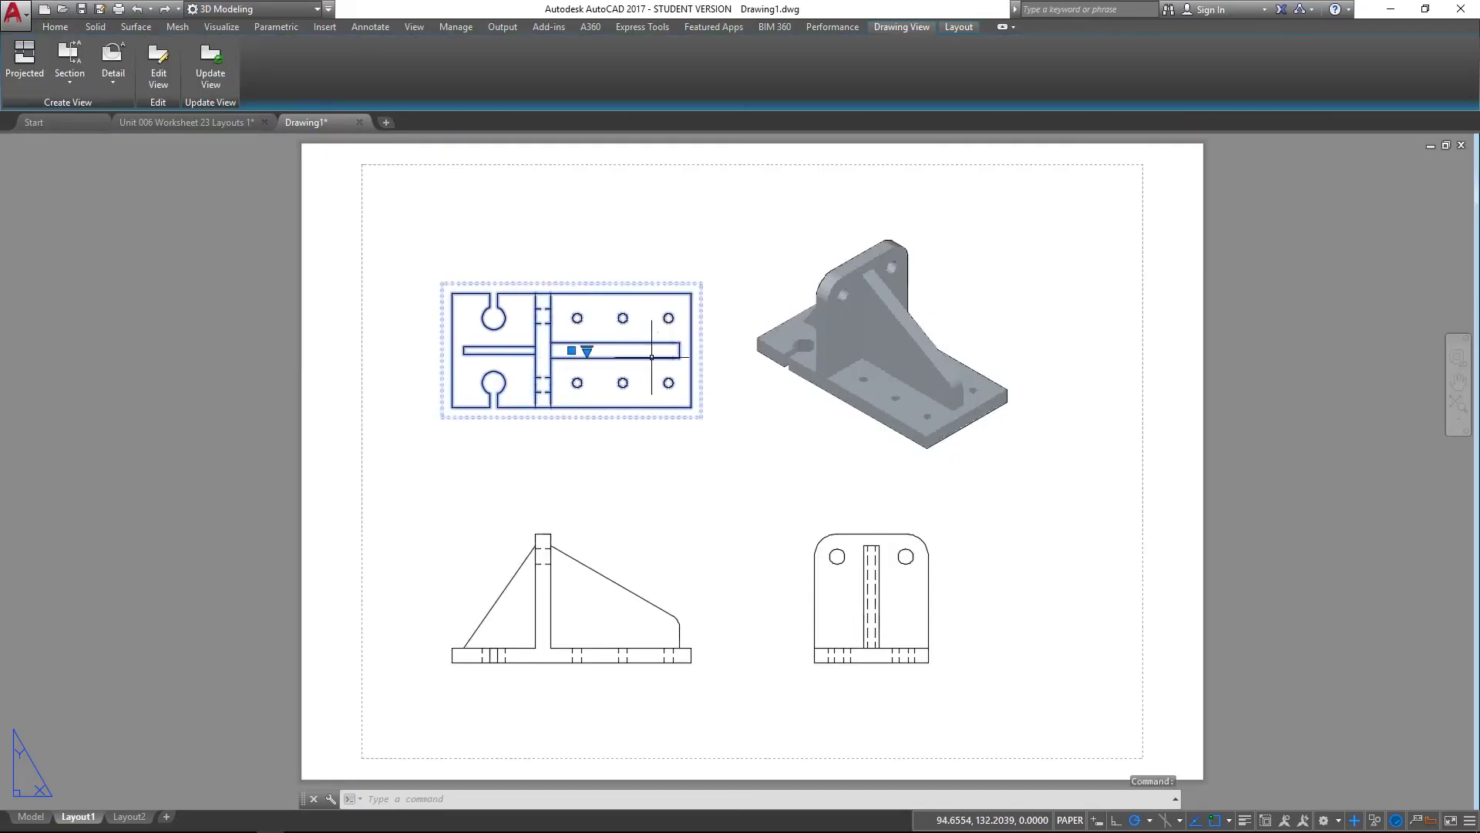
{"action": "left_click", "coordinate": [159, 70]}
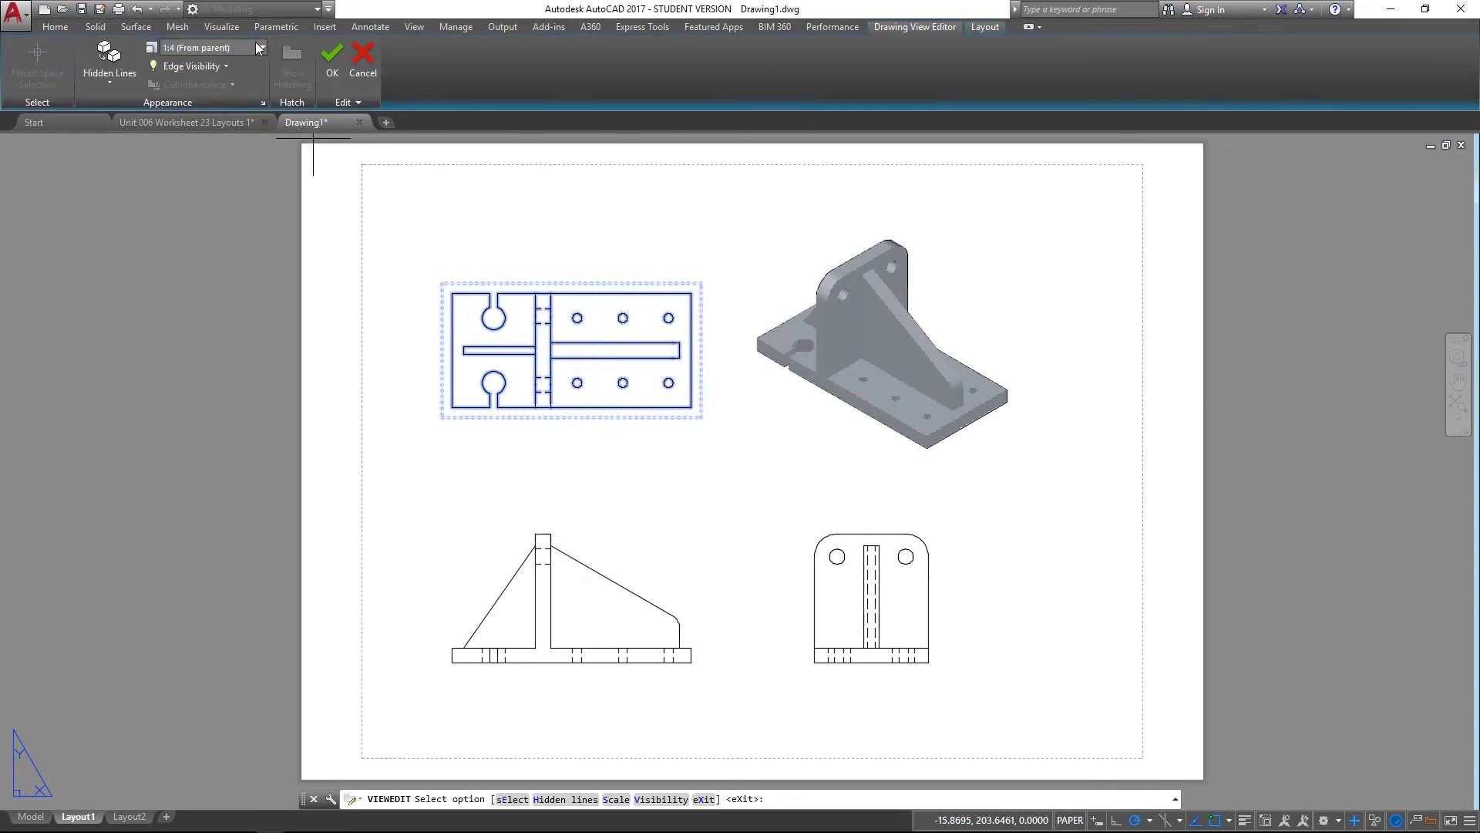
{"action": "left_click", "coordinate": [263, 48]}
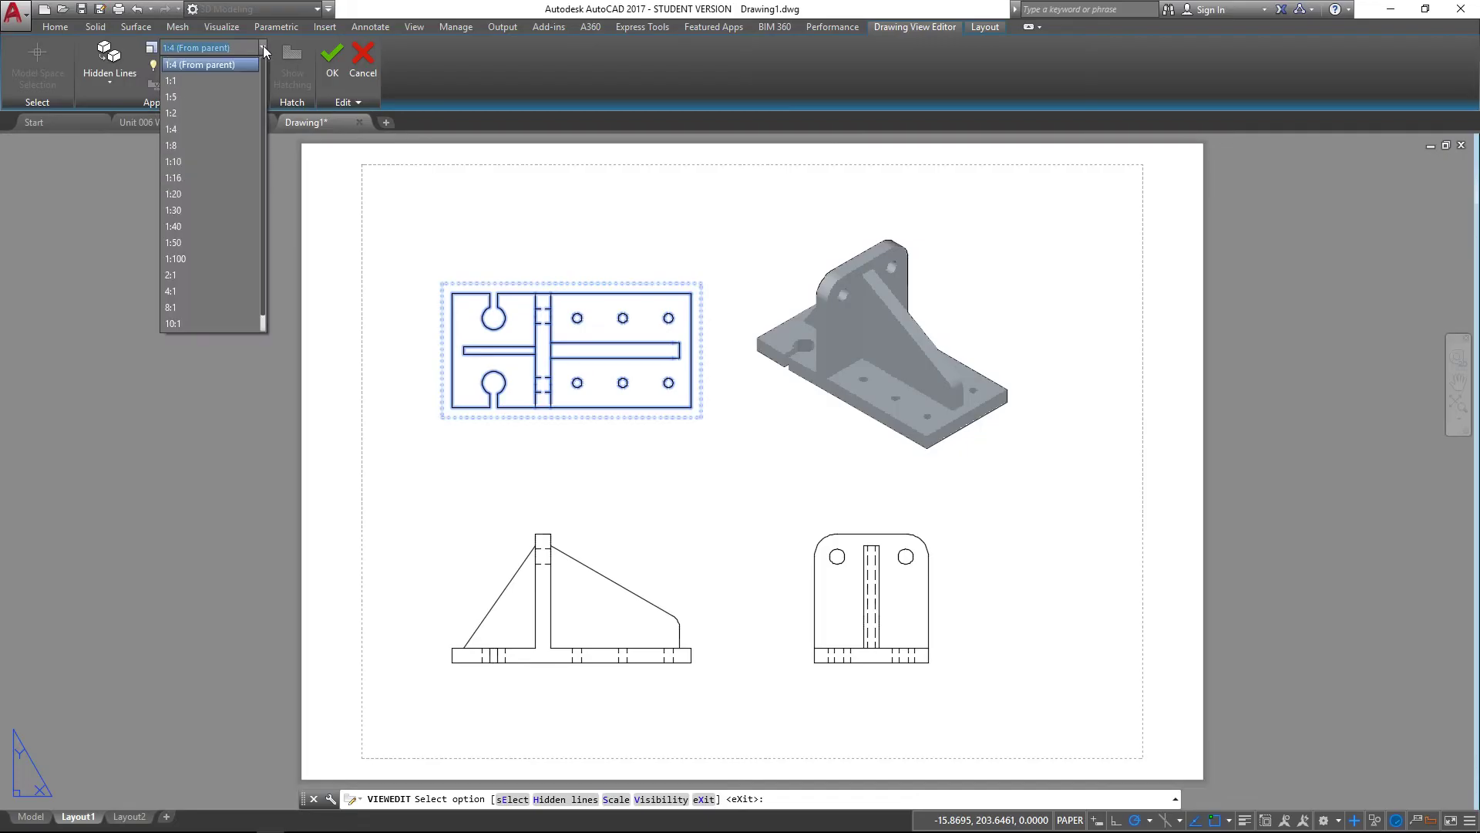
{"action": "left_click", "coordinate": [201, 113]}
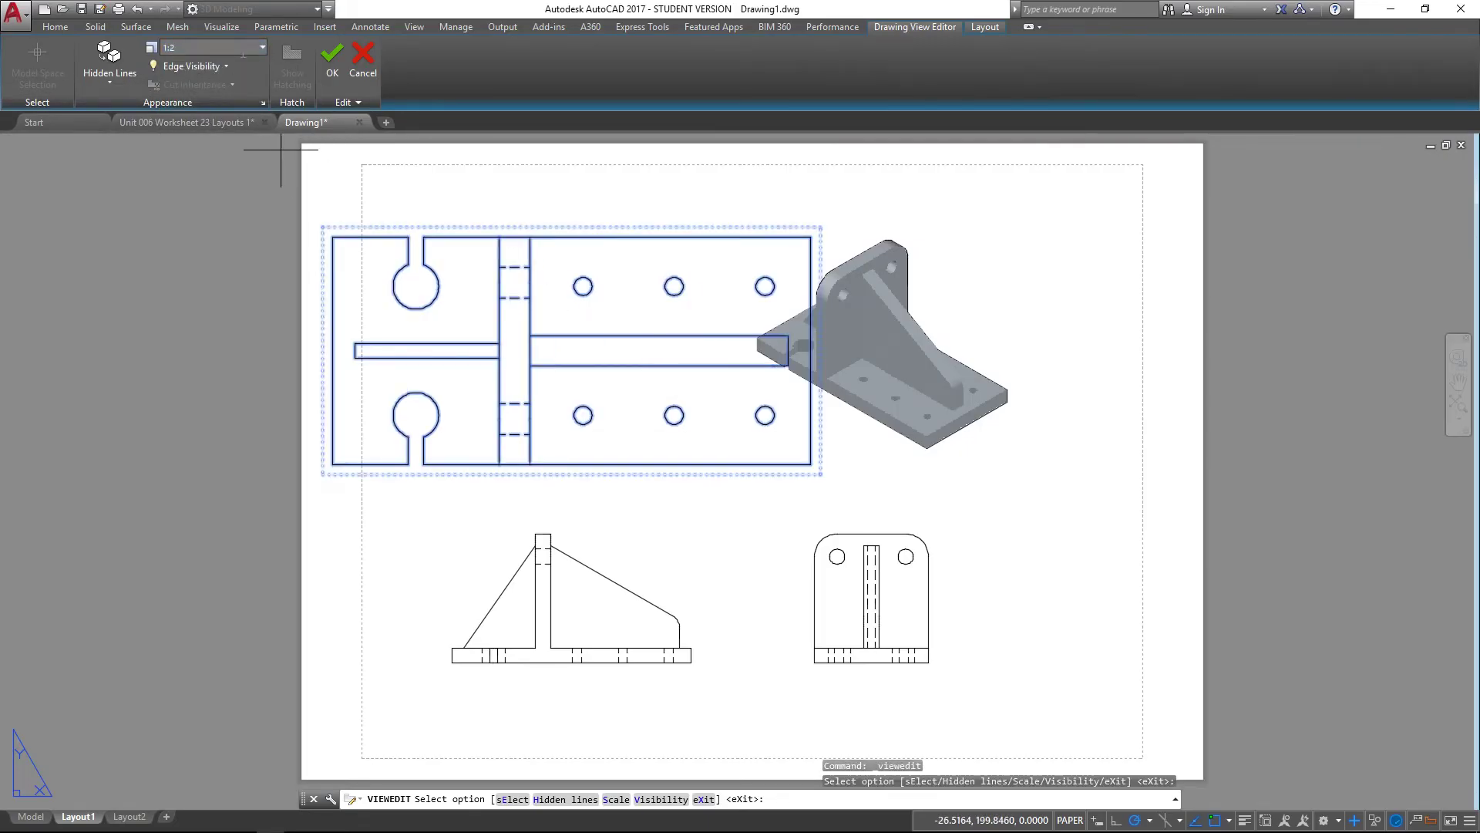
{"action": "left_click", "coordinate": [262, 48]}
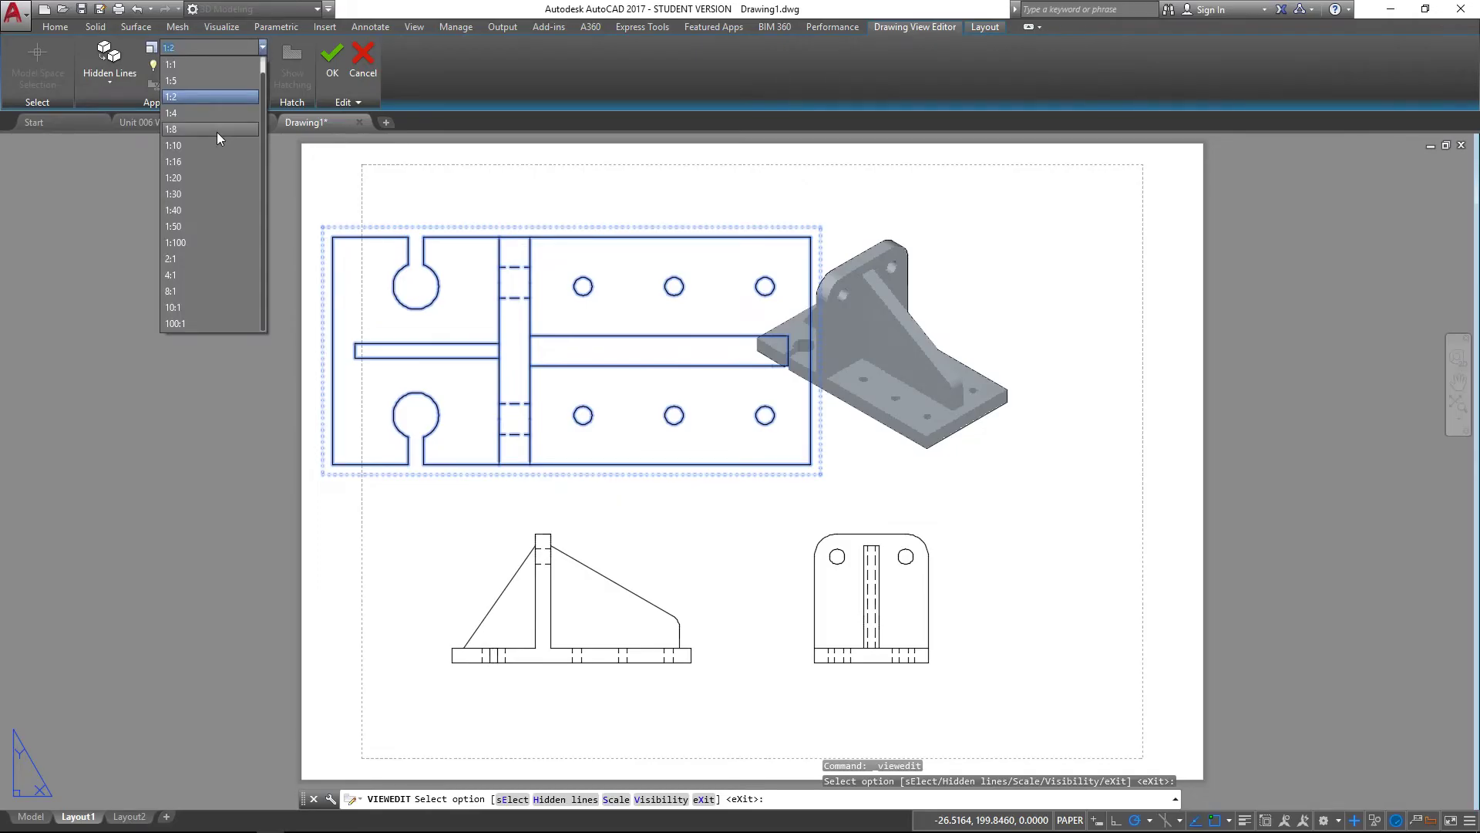
{"action": "left_click", "coordinate": [218, 133]}
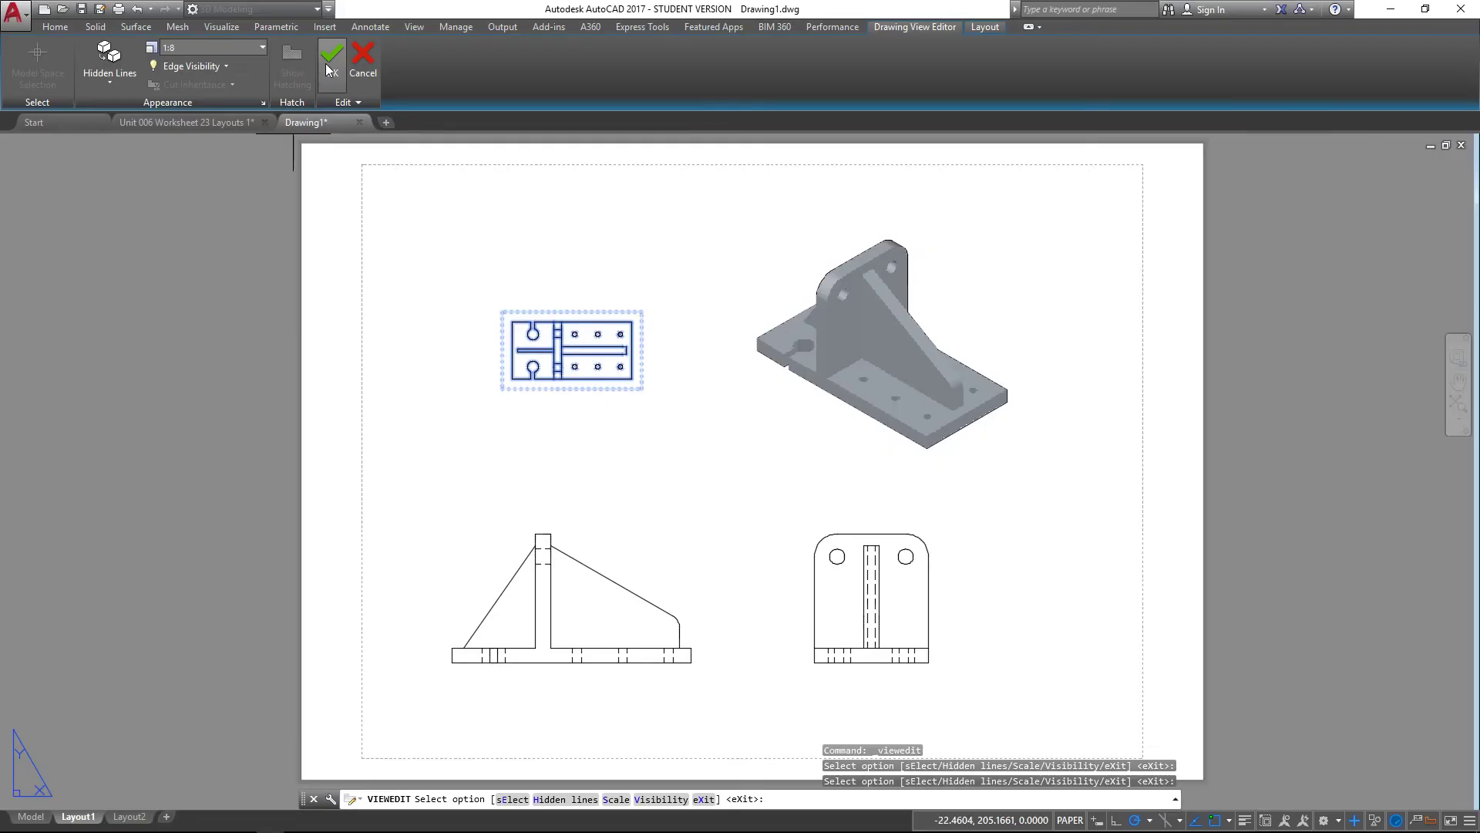
{"action": "left_click", "coordinate": [261, 47]}
{"action": "left_click", "coordinate": [220, 63]}
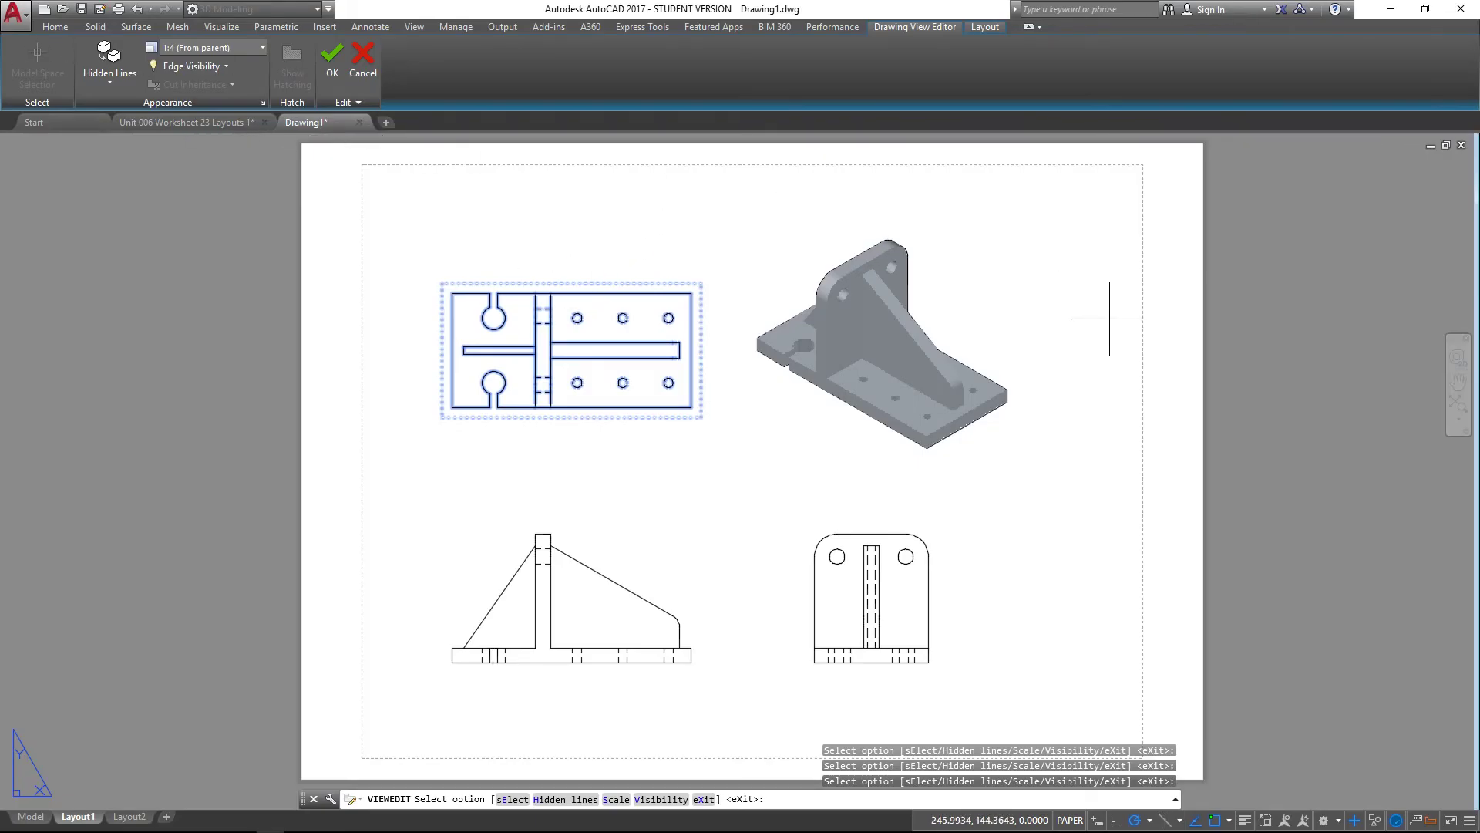
{"action": "key", "text": "Escape"}
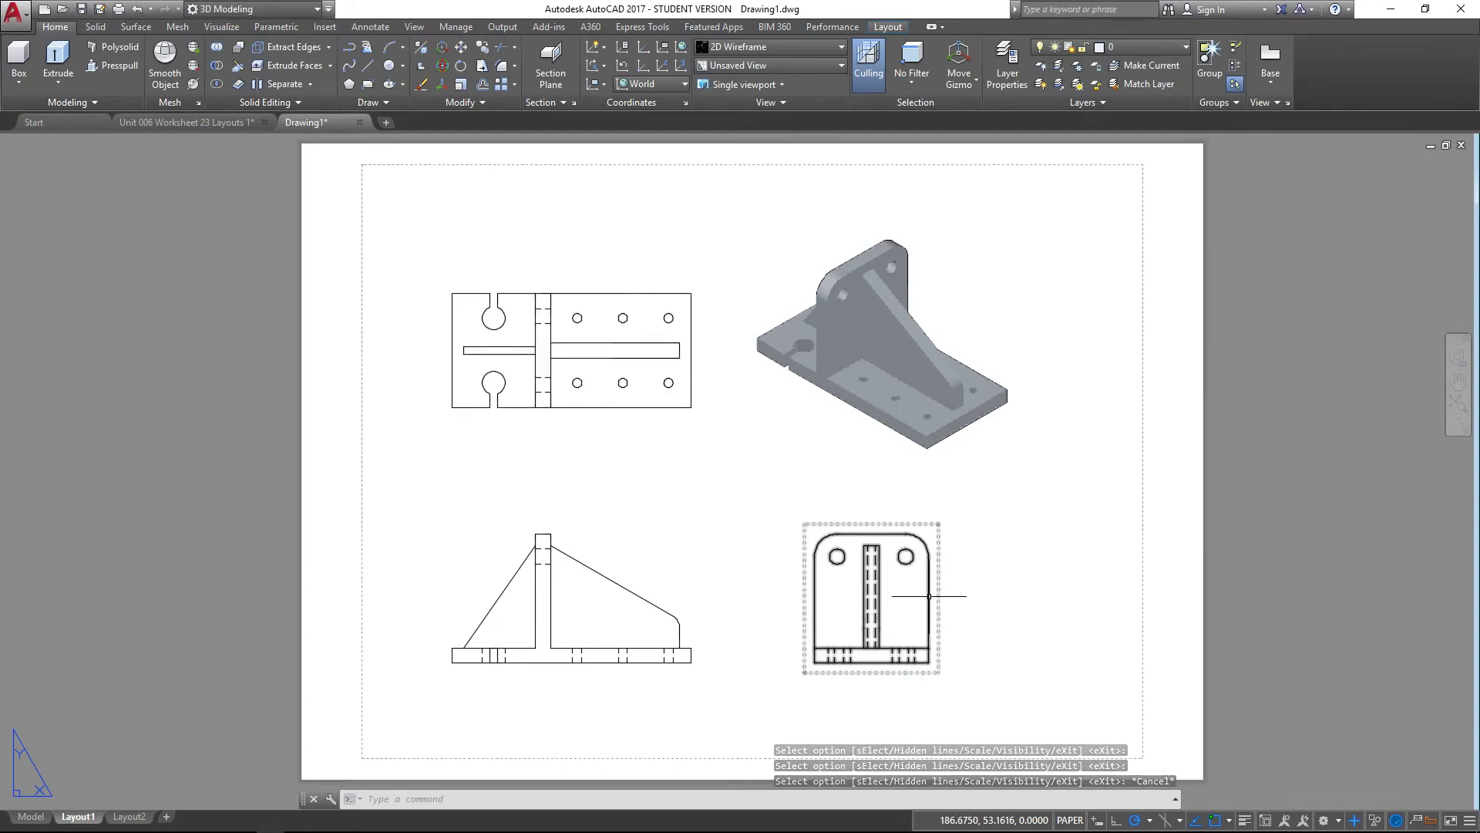
- Examine the drawing's layers in the Layer Properties Manager, including the linetypes and lineweights of the Centerlines and Dims layers
{"action": "left_click", "coordinate": [1175, 51]}
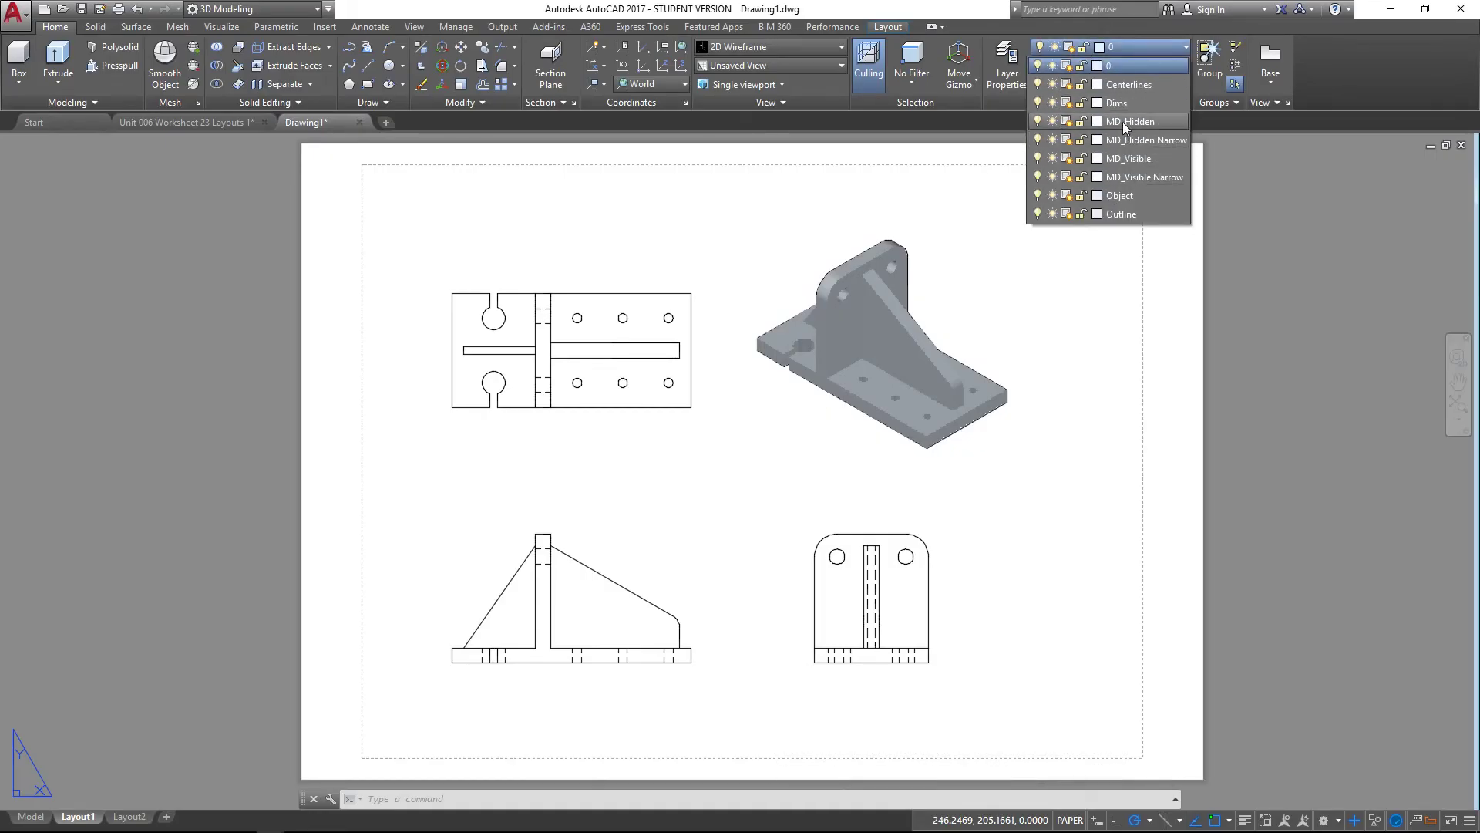
{"action": "left_click", "coordinate": [1010, 70]}
{"action": "left_click", "coordinate": [1010, 69]}
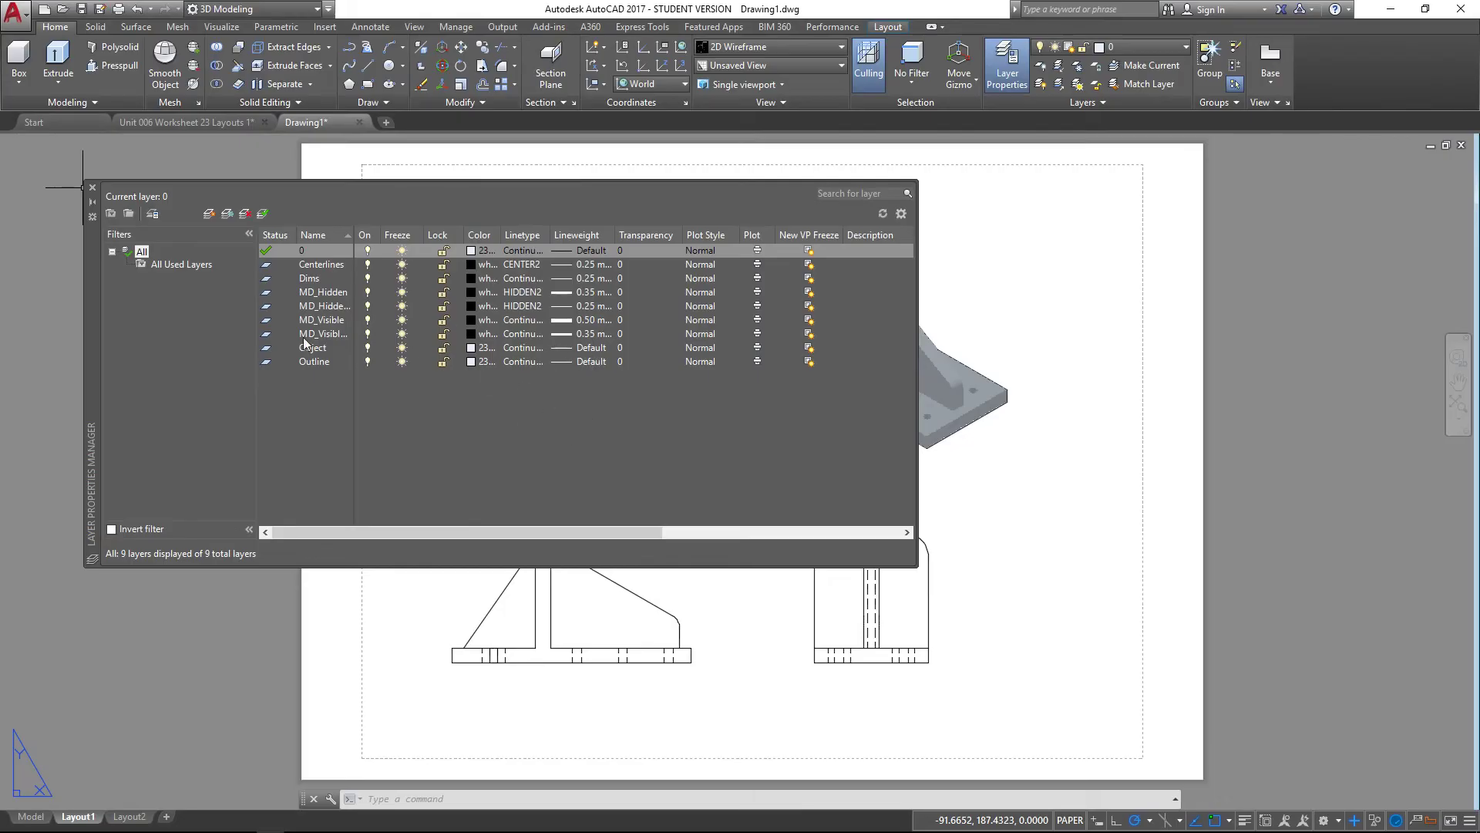
{"action": "left_click", "coordinate": [325, 265]}
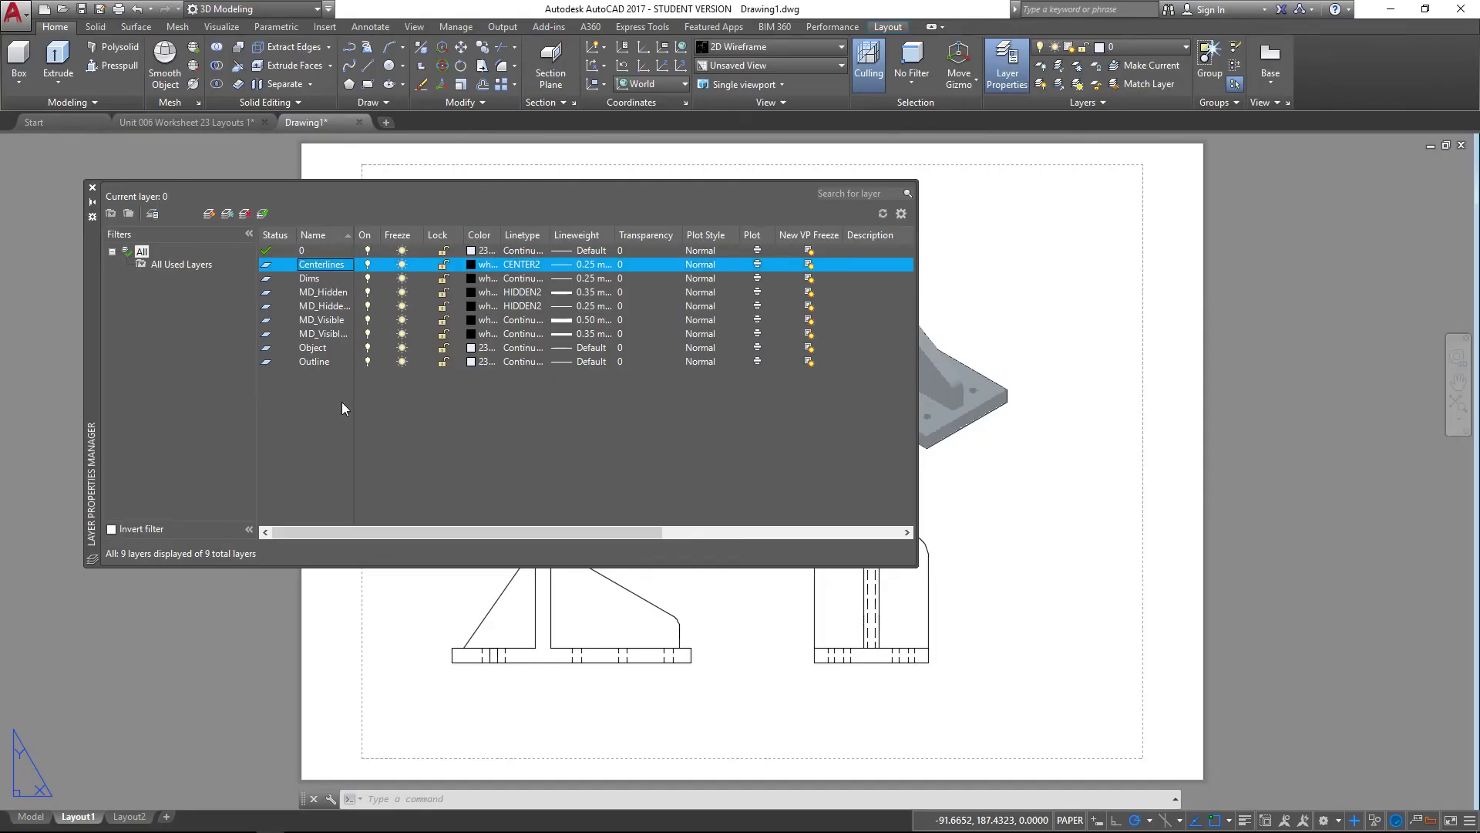
{"action": "left_click", "coordinate": [308, 279]}
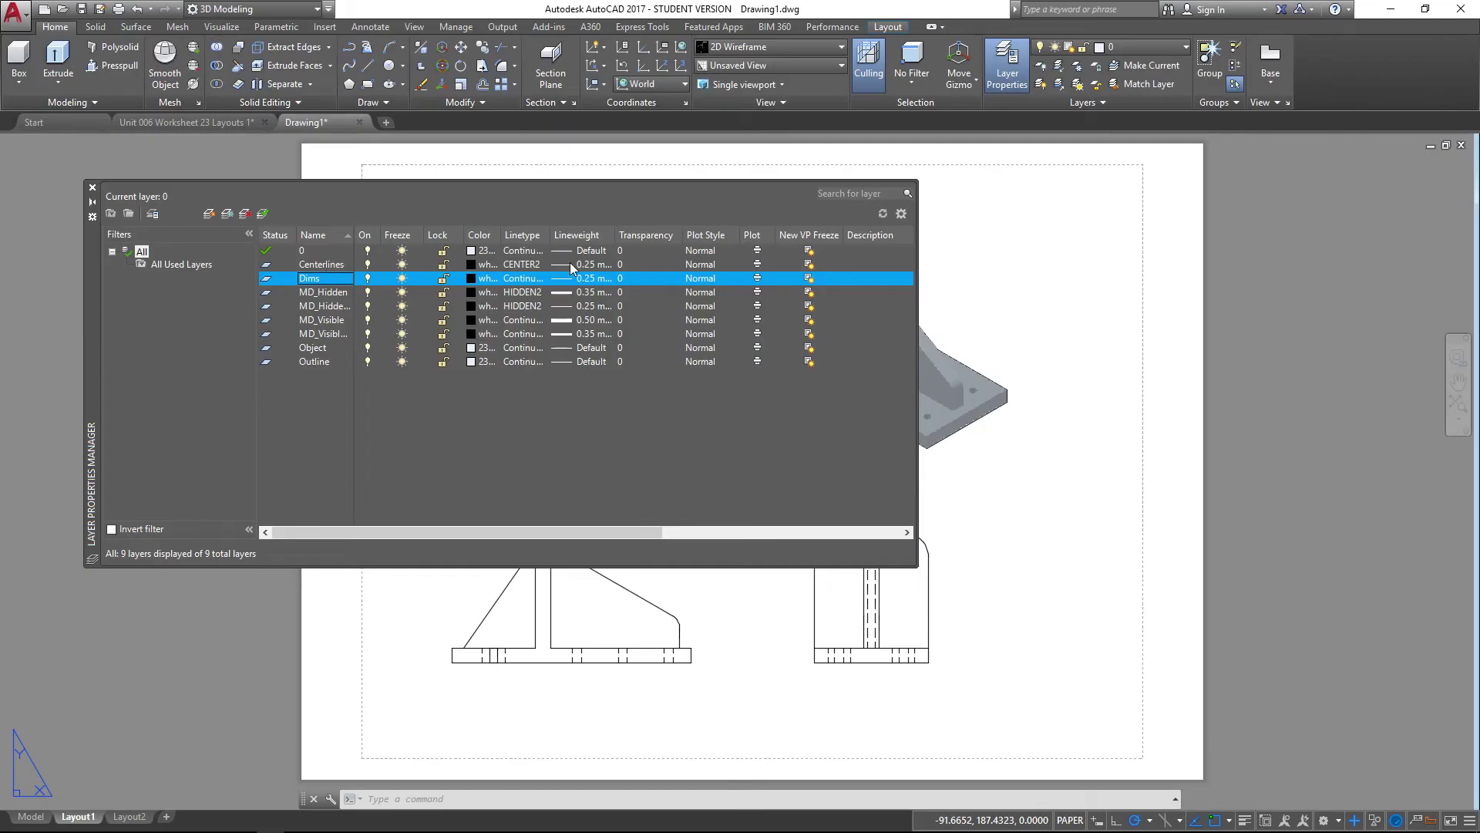
{"action": "left_click", "coordinate": [93, 189]}
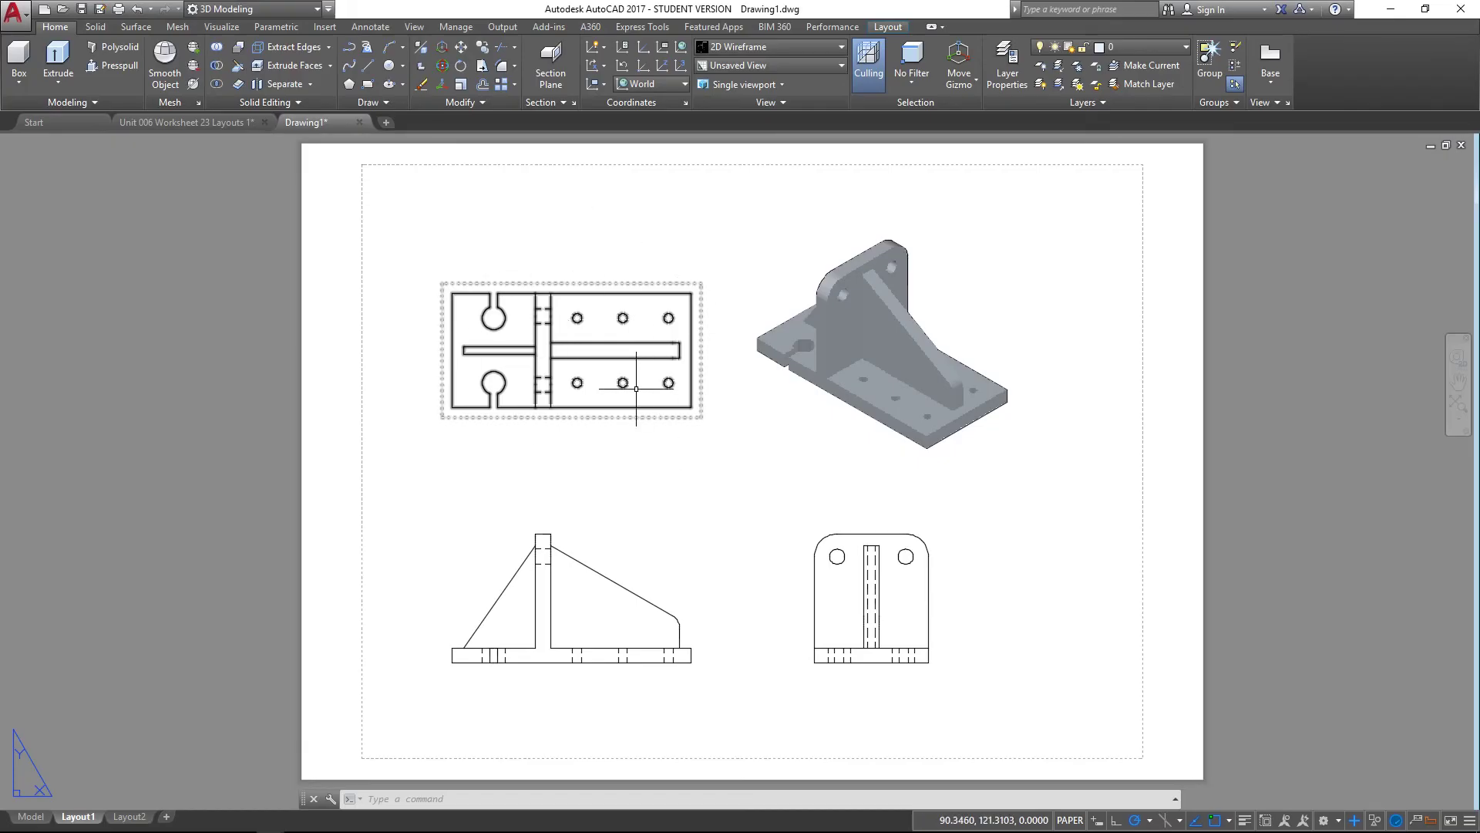
- Make Centerlines the current layer and add center marks to the two large keyhole arcs in the top view
{"action": "left_click", "coordinate": [1134, 48]}
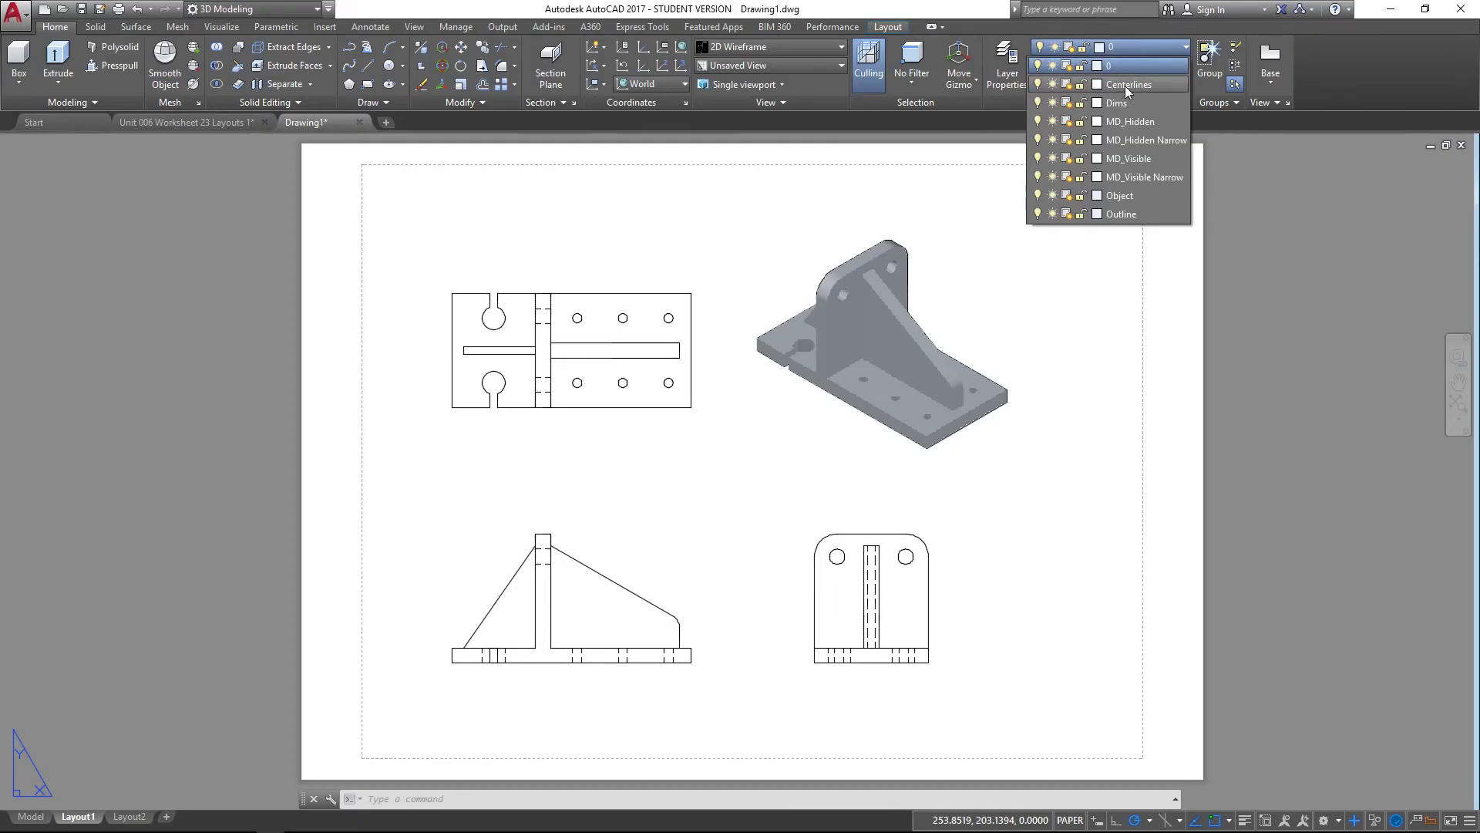
{"action": "left_click", "coordinate": [1125, 85]}
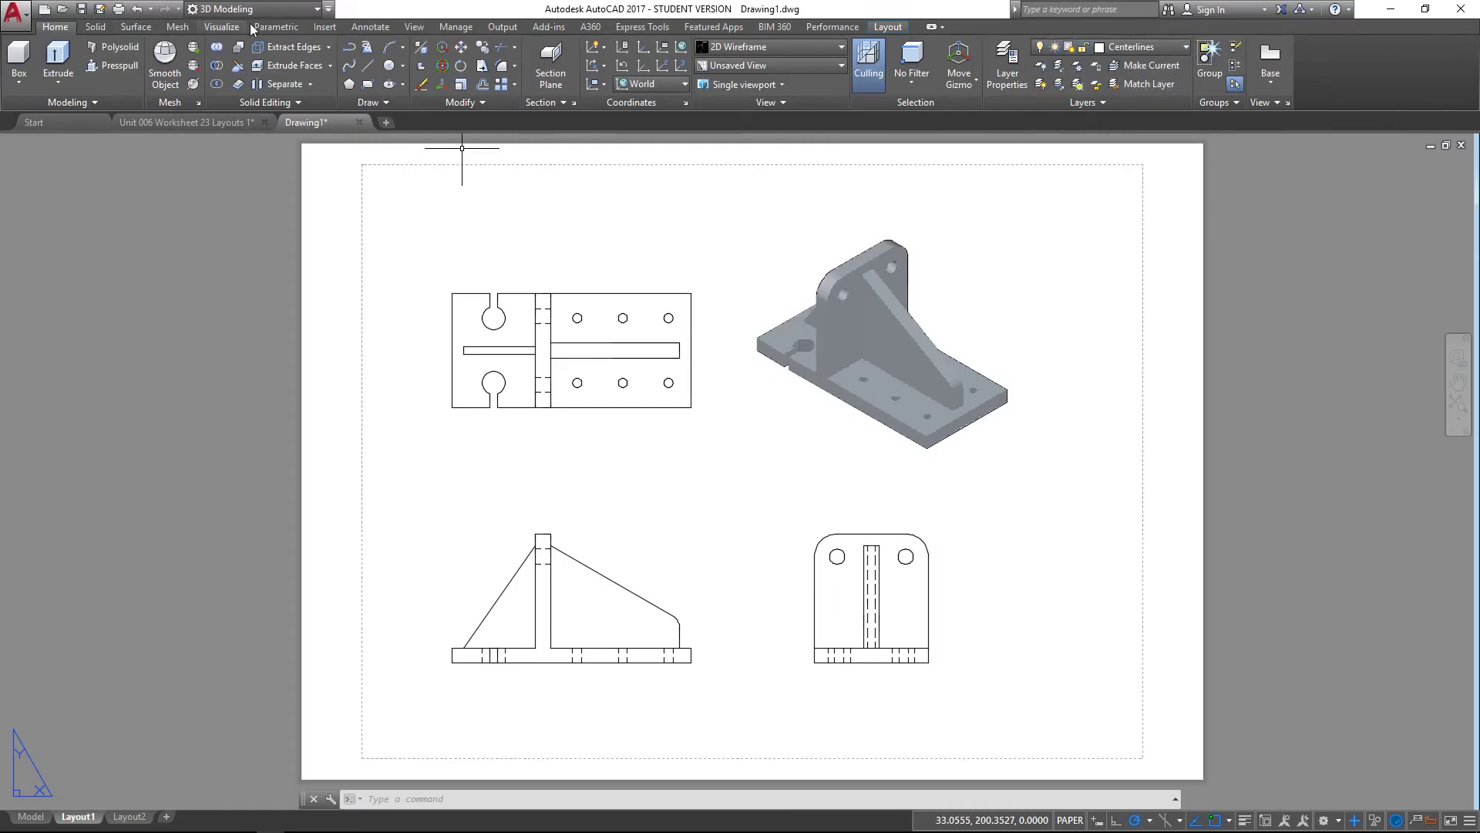
{"action": "left_click", "coordinate": [370, 26]}
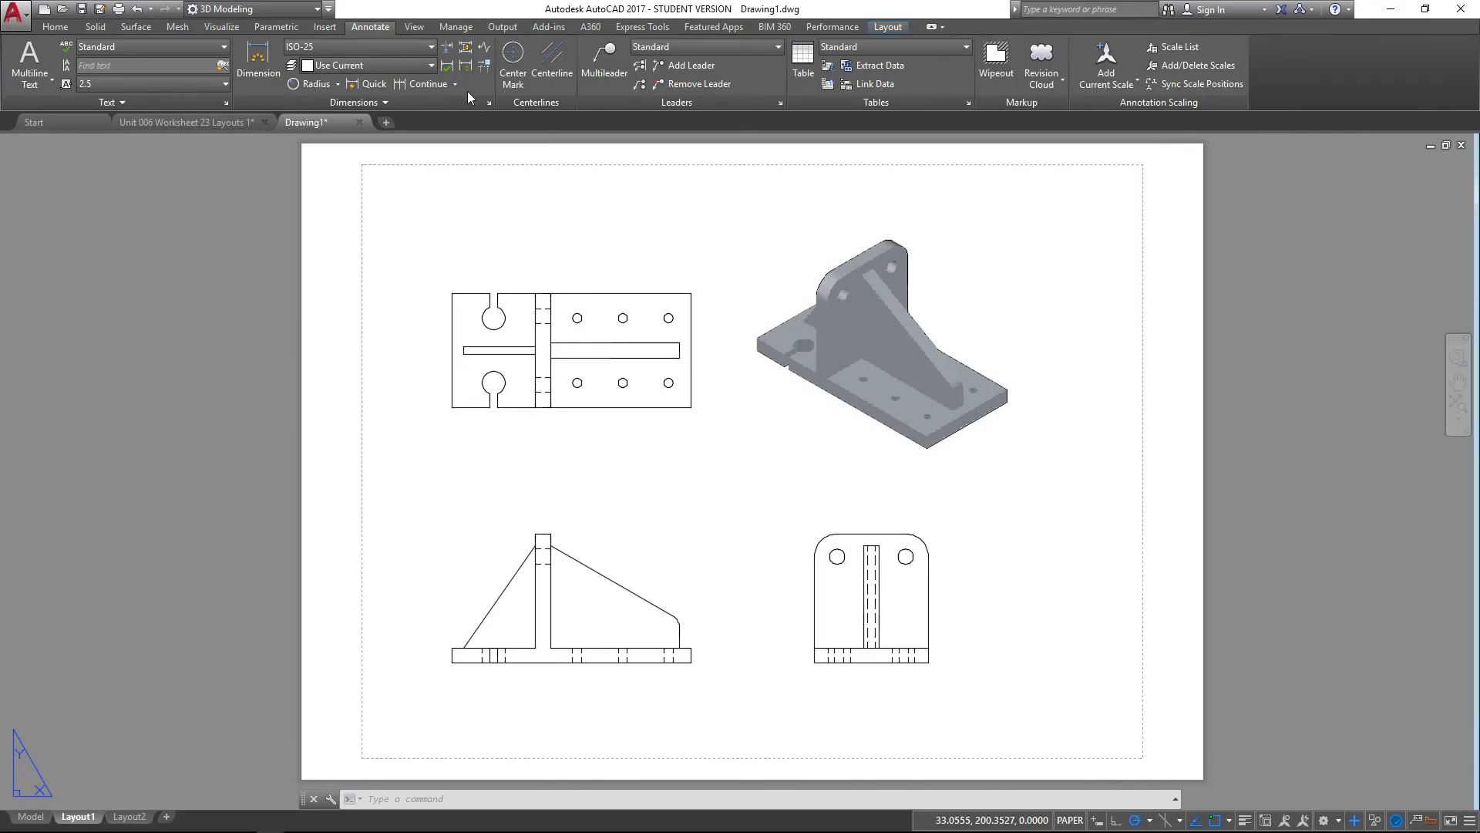
{"action": "left_click", "coordinate": [513, 60]}
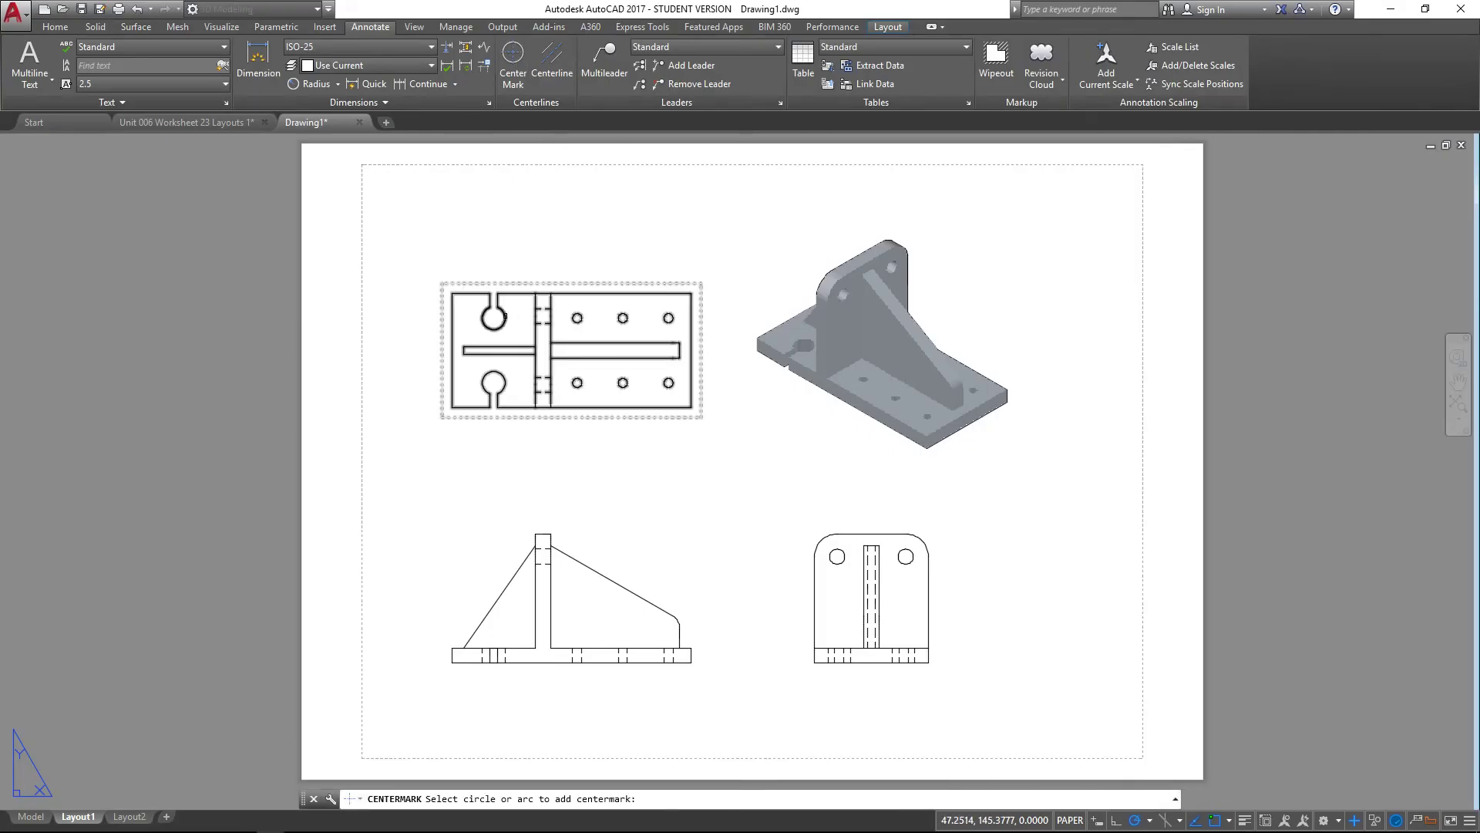
{"action": "left_click", "coordinate": [508, 383]}
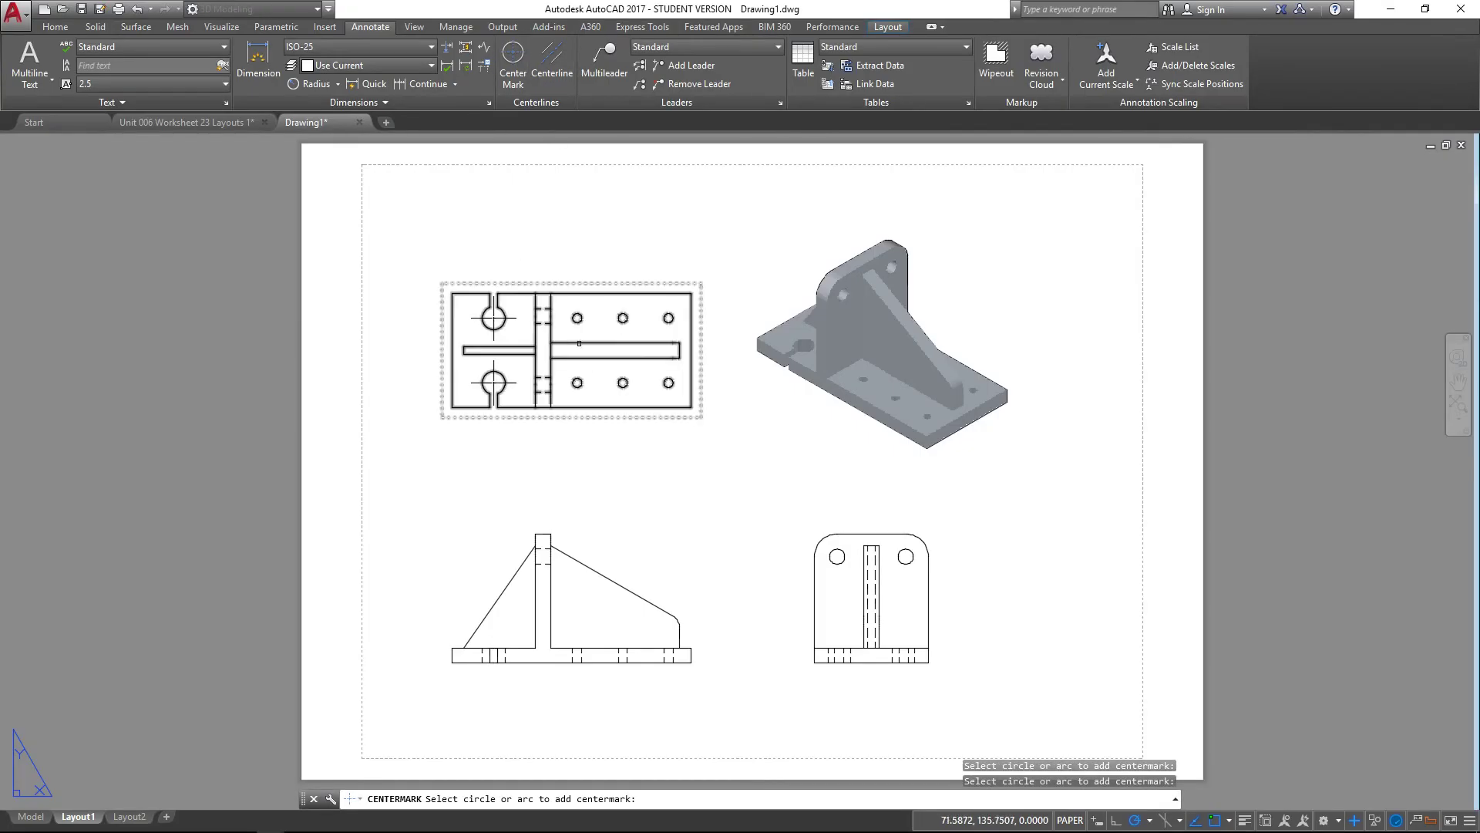
- Add center marks to the six small base plate holes in the top view
{"action": "left_click", "coordinate": [577, 317]}
{"action": "left_click", "coordinate": [623, 317]}
{"action": "left_click", "coordinate": [658, 318]}
{"action": "left_click", "coordinate": [576, 383]}
{"action": "left_click", "coordinate": [623, 382]}
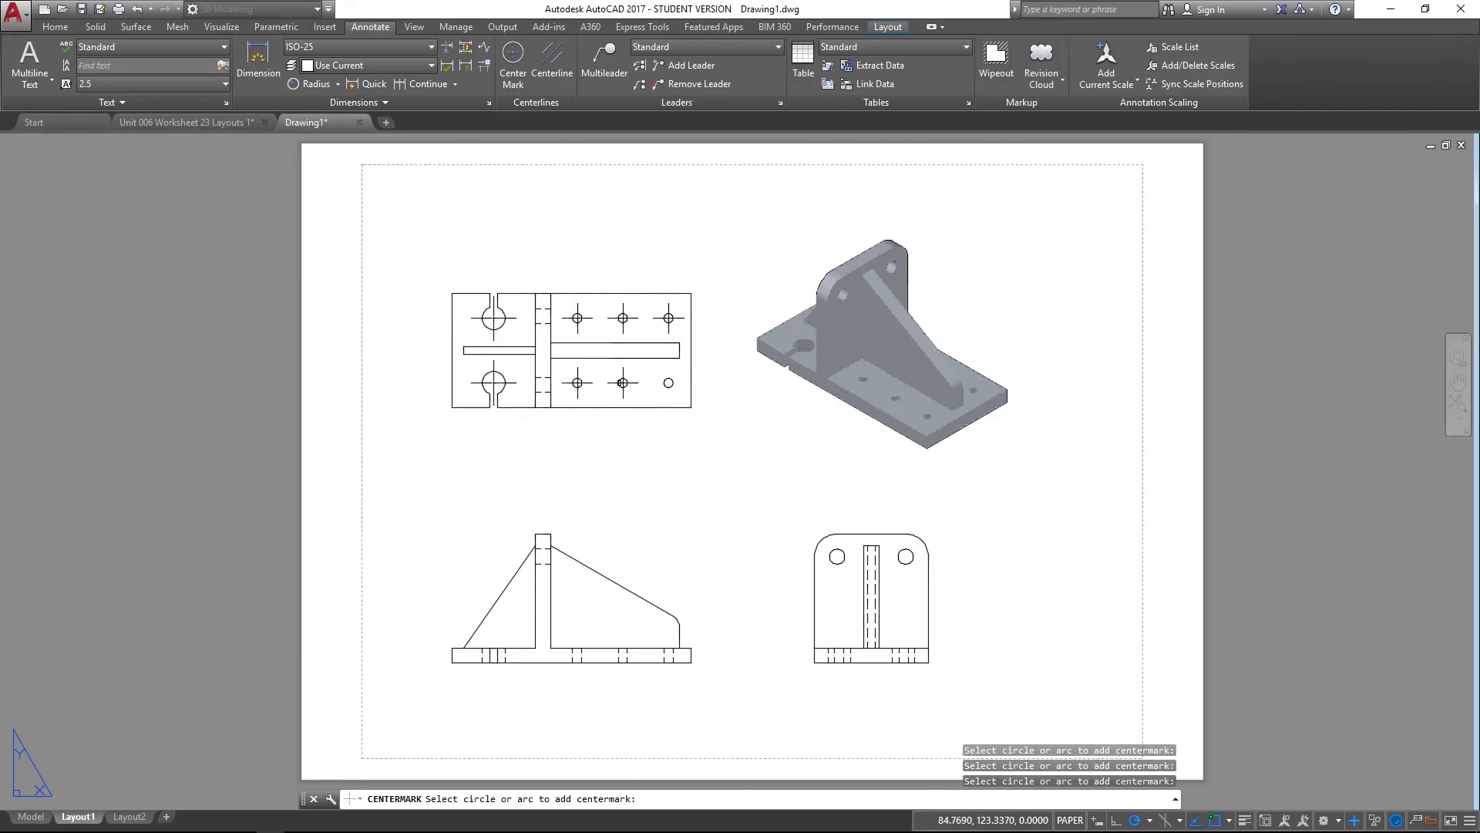
{"action": "left_click", "coordinate": [673, 381]}
- Add a centerline between the two hidden hole edges near the top of the upright plate in the front view
{"action": "left_click", "coordinate": [557, 59]}
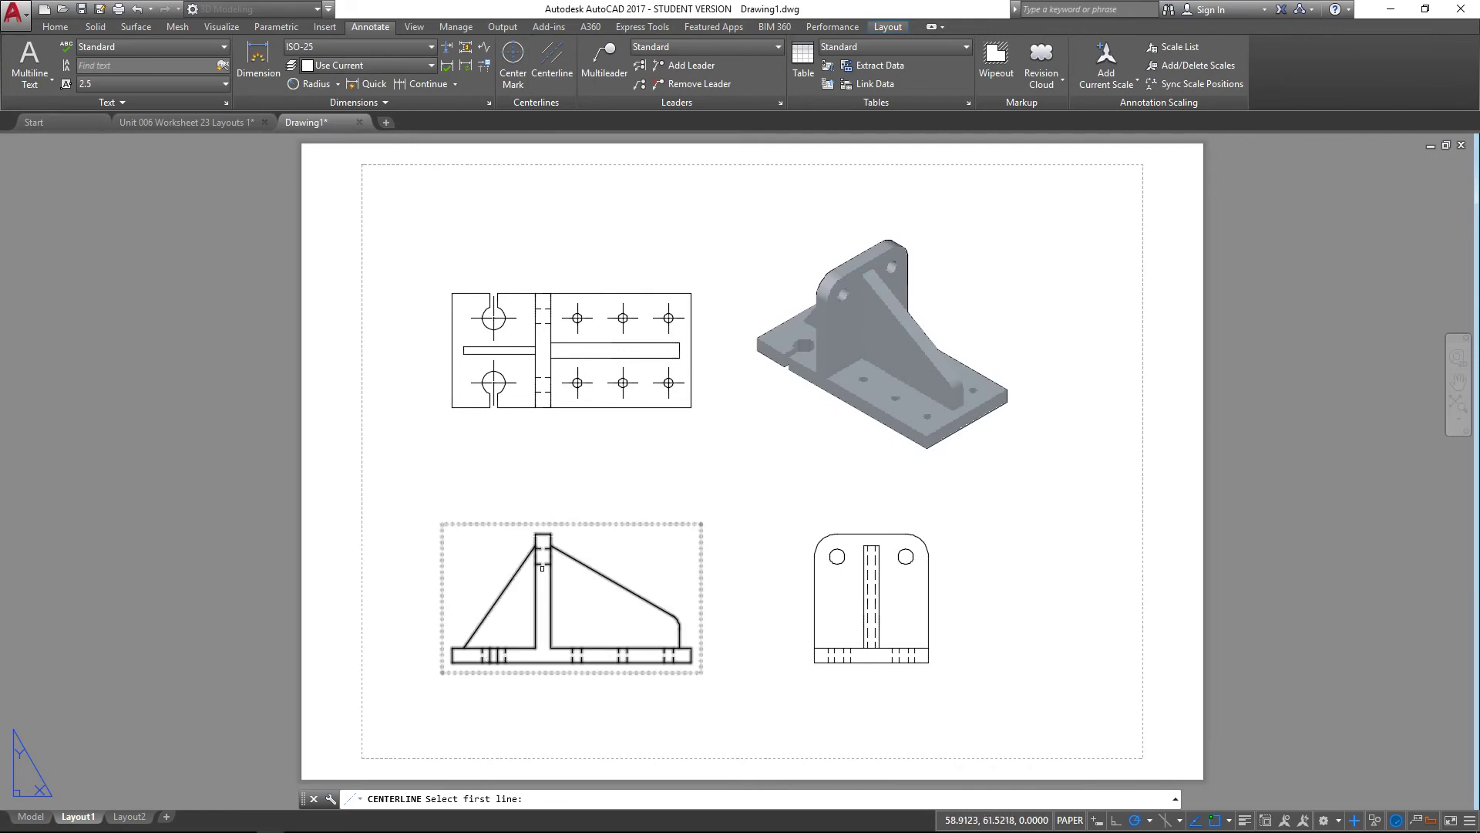
{"action": "left_click", "coordinate": [542, 550]}
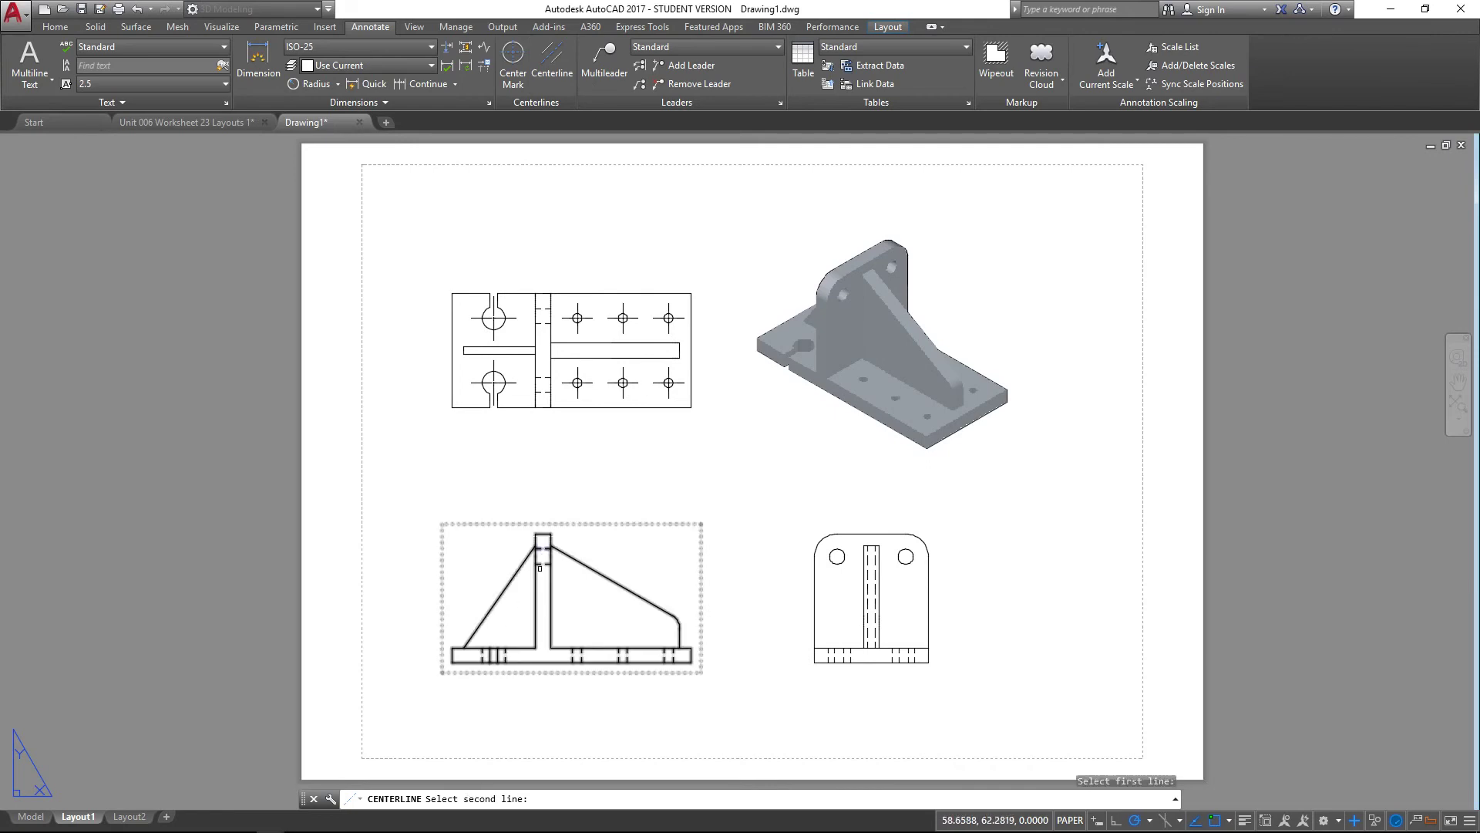
{"action": "left_click", "coordinate": [540, 564]}
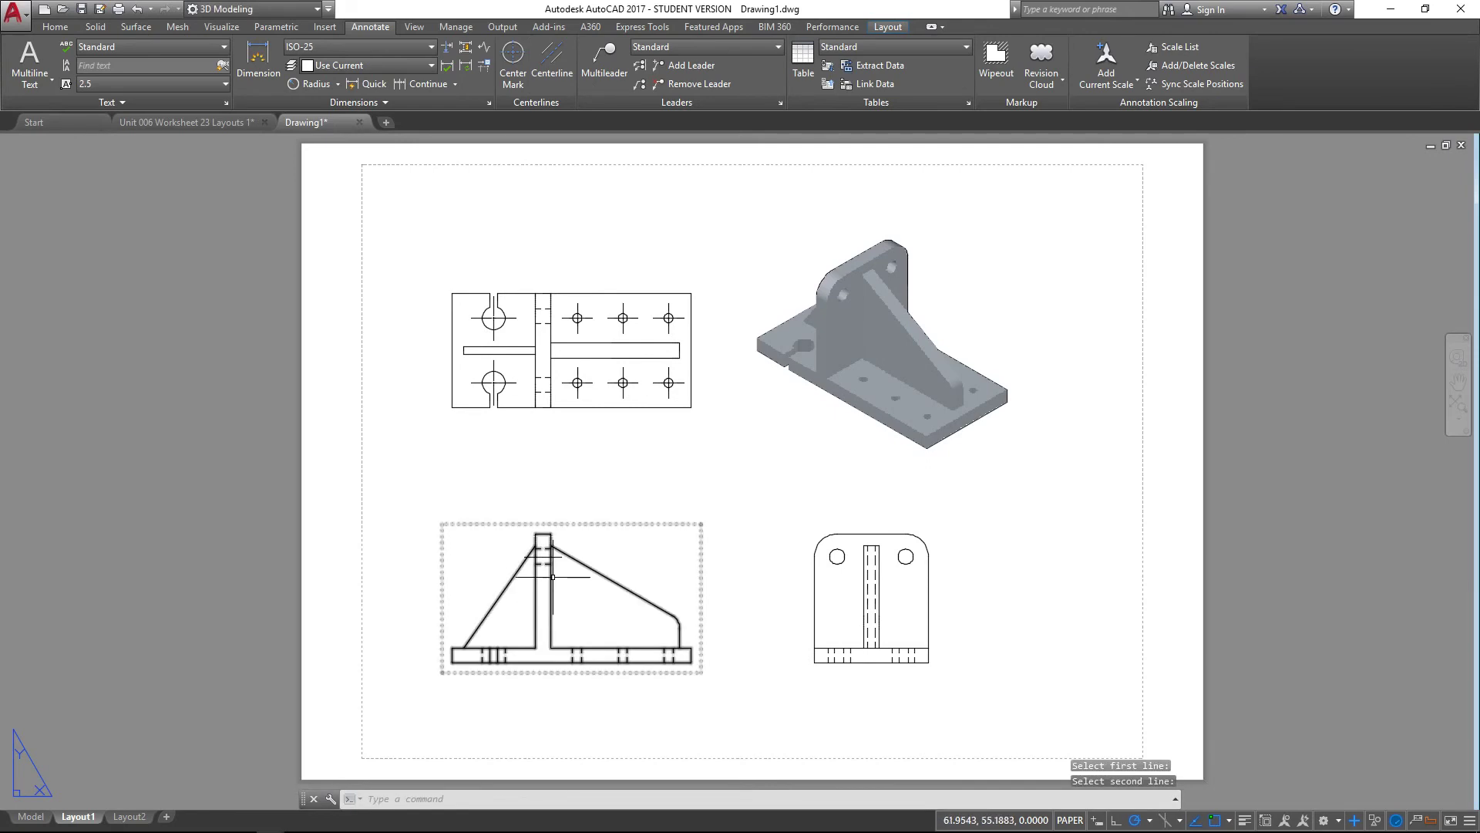
{"action": "scroll", "coordinate": [528, 501], "scroll_direction": "up", "scroll_amount": 3}
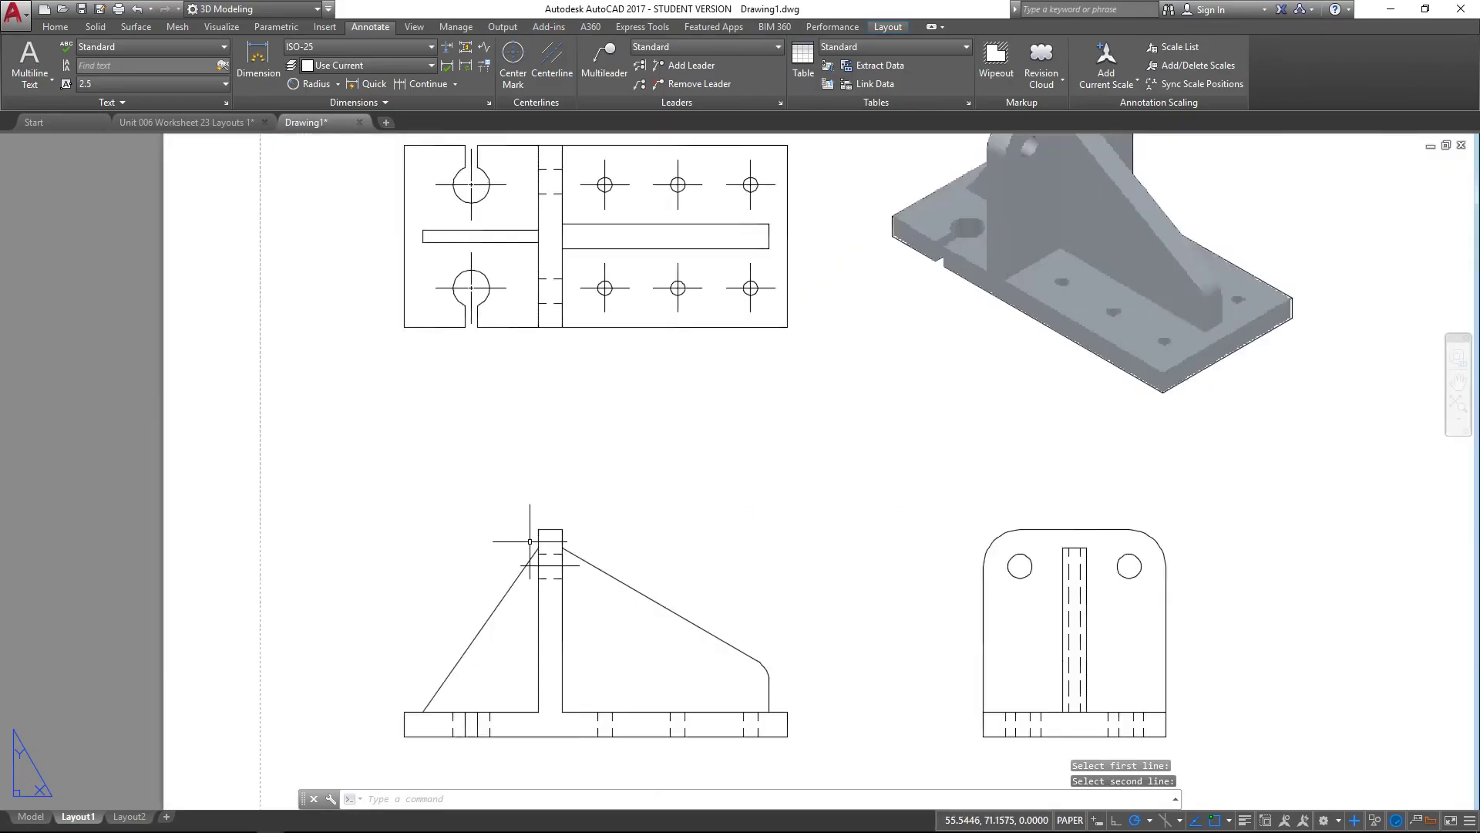
{"action": "scroll", "coordinate": [766, 463], "scroll_direction": "down", "scroll_amount": 3}
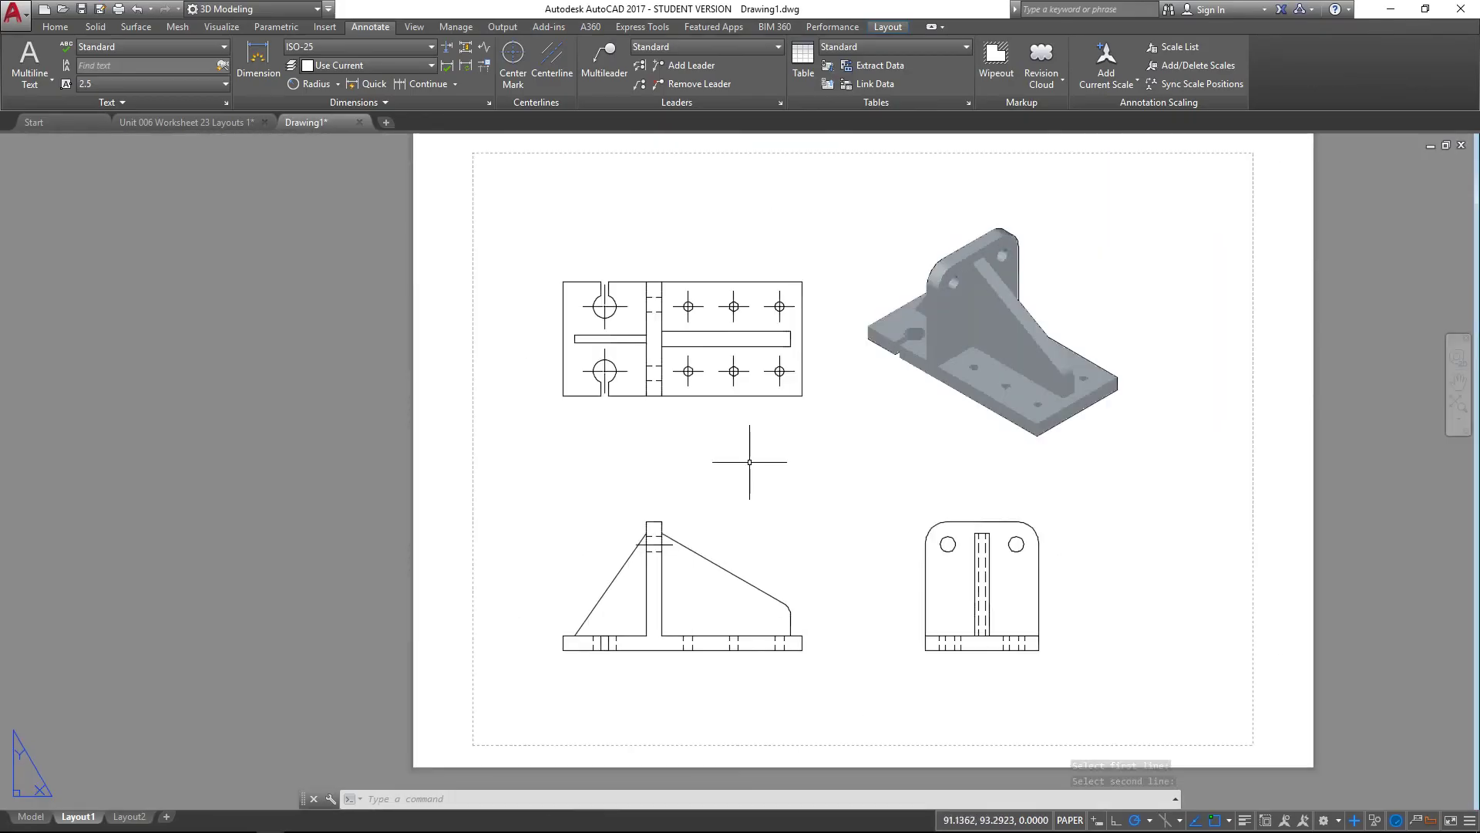
{"action": "key", "text": "Escape"}
{"action": "scroll", "coordinate": [809, 429], "scroll_direction": "down", "scroll_amount": 1}
{"action": "middle_click_drag", "start_coordinate": [756, 467], "coordinate": [674, 439]}
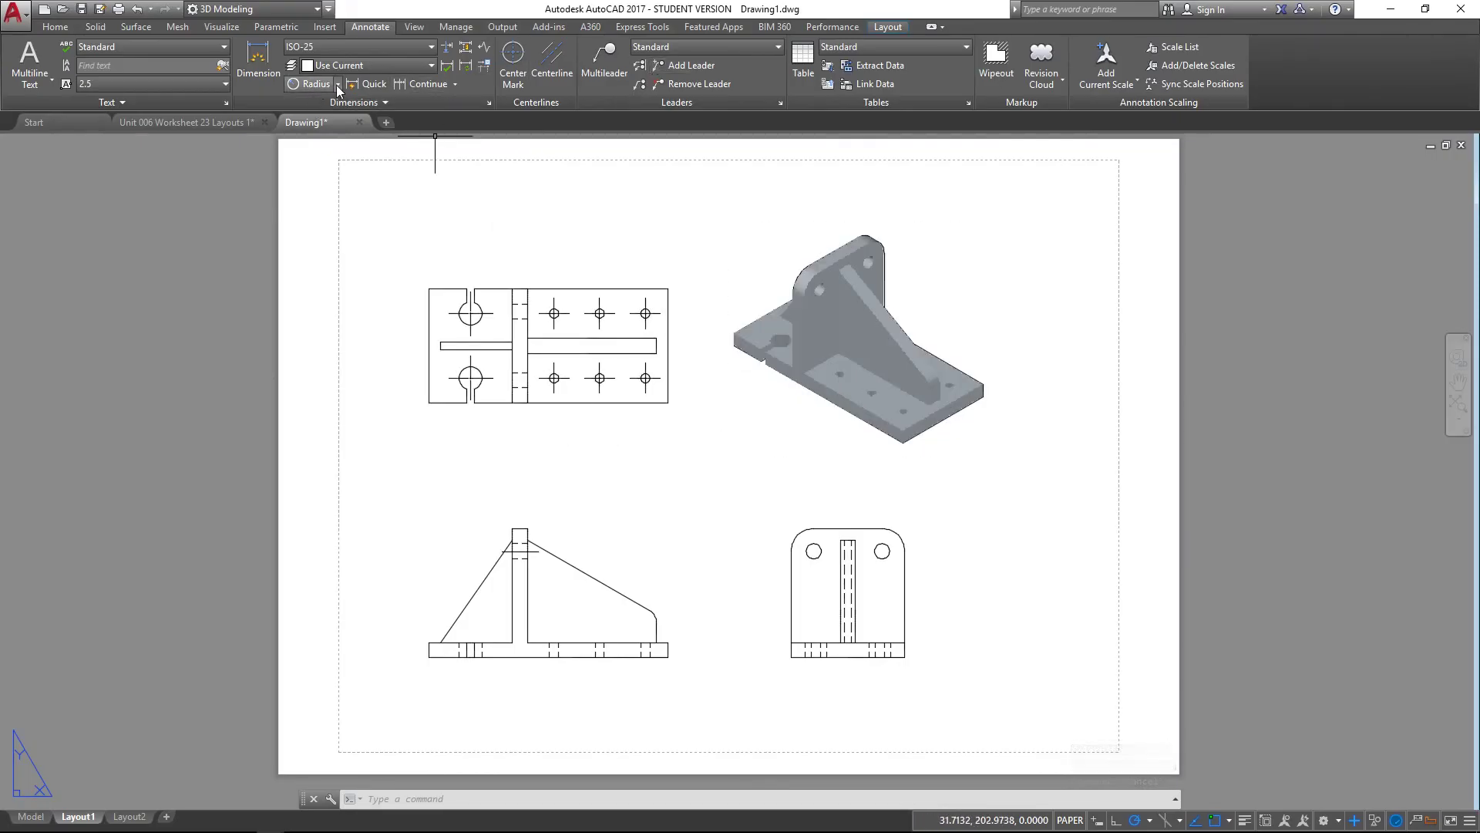
- Add a linear dimension for the overall base length below the front view, using the ISO-25 style
{"action": "left_click", "coordinate": [429, 50]}
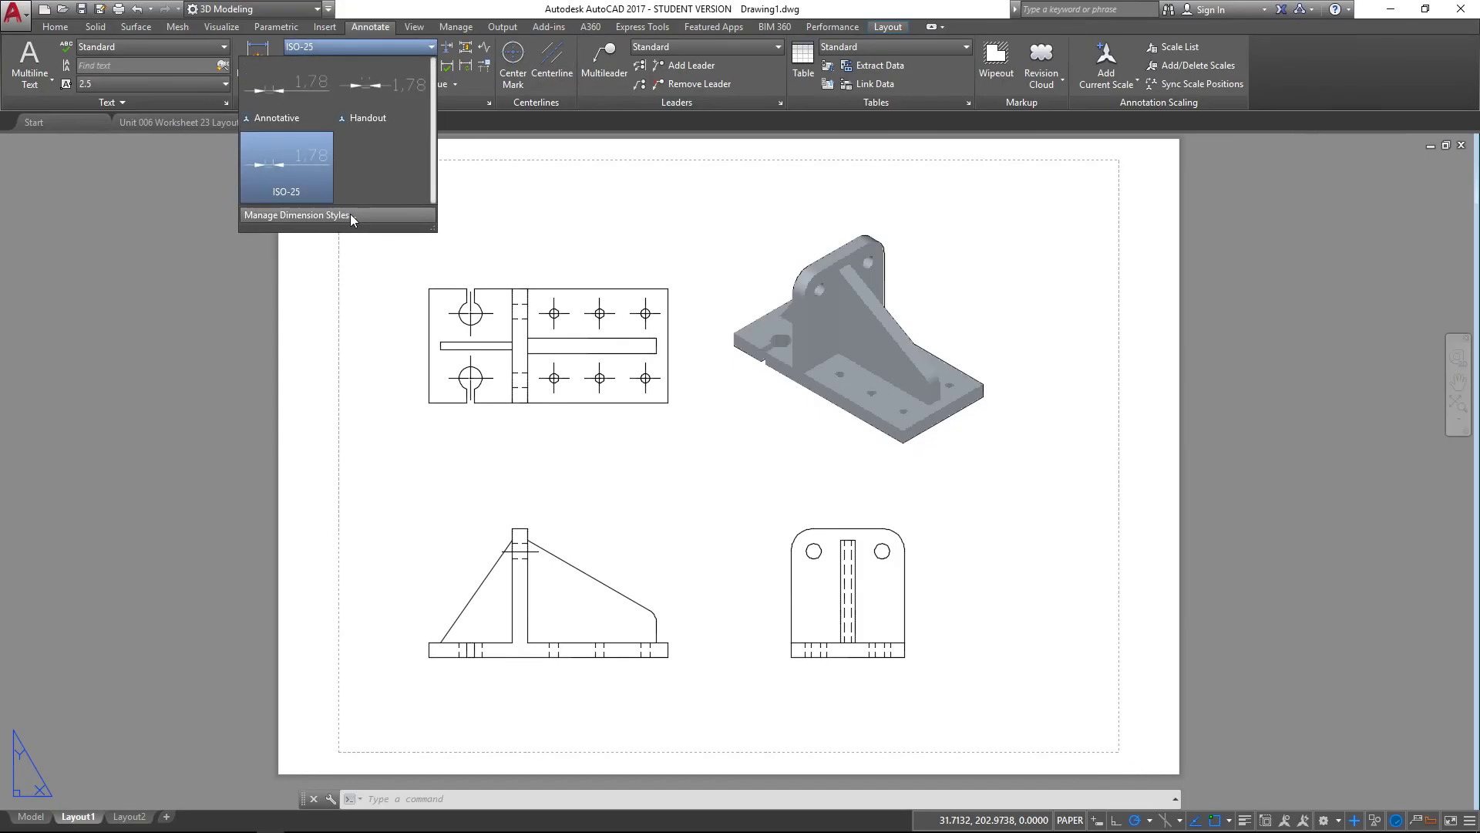
{"action": "left_click", "coordinate": [397, 161]}
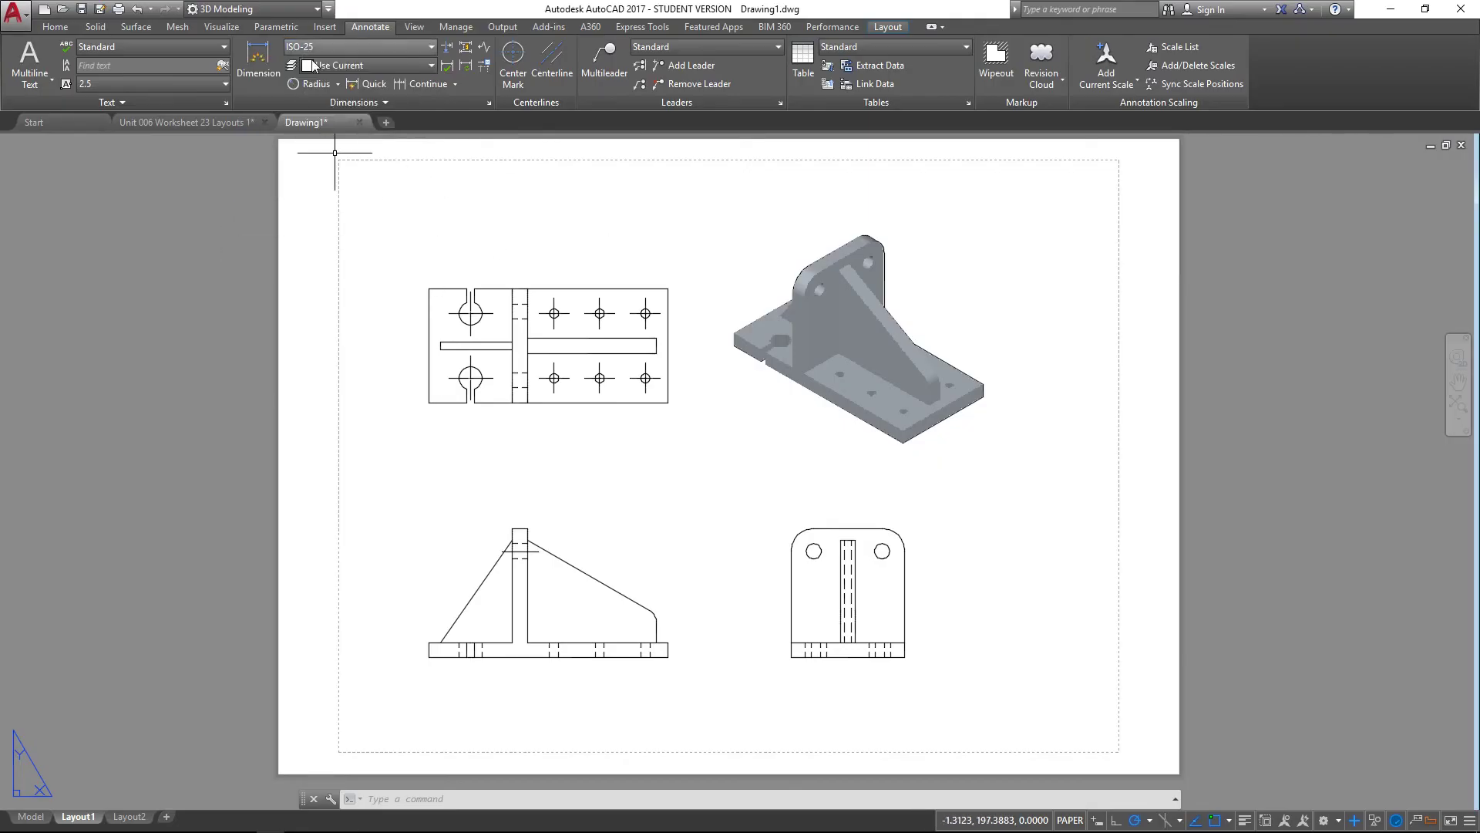
{"action": "left_click", "coordinate": [337, 84]}
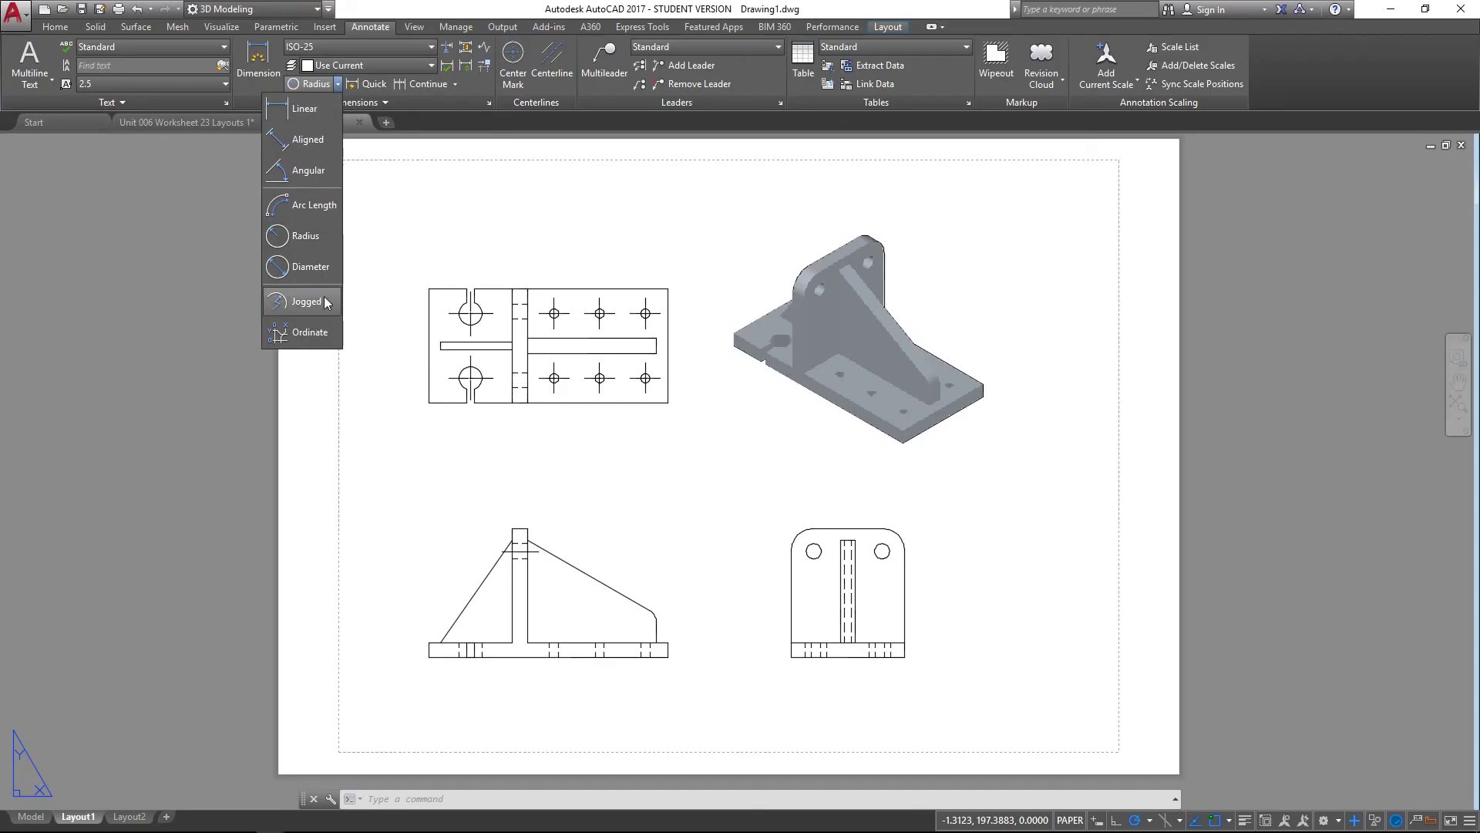
{"action": "left_click", "coordinate": [300, 108]}
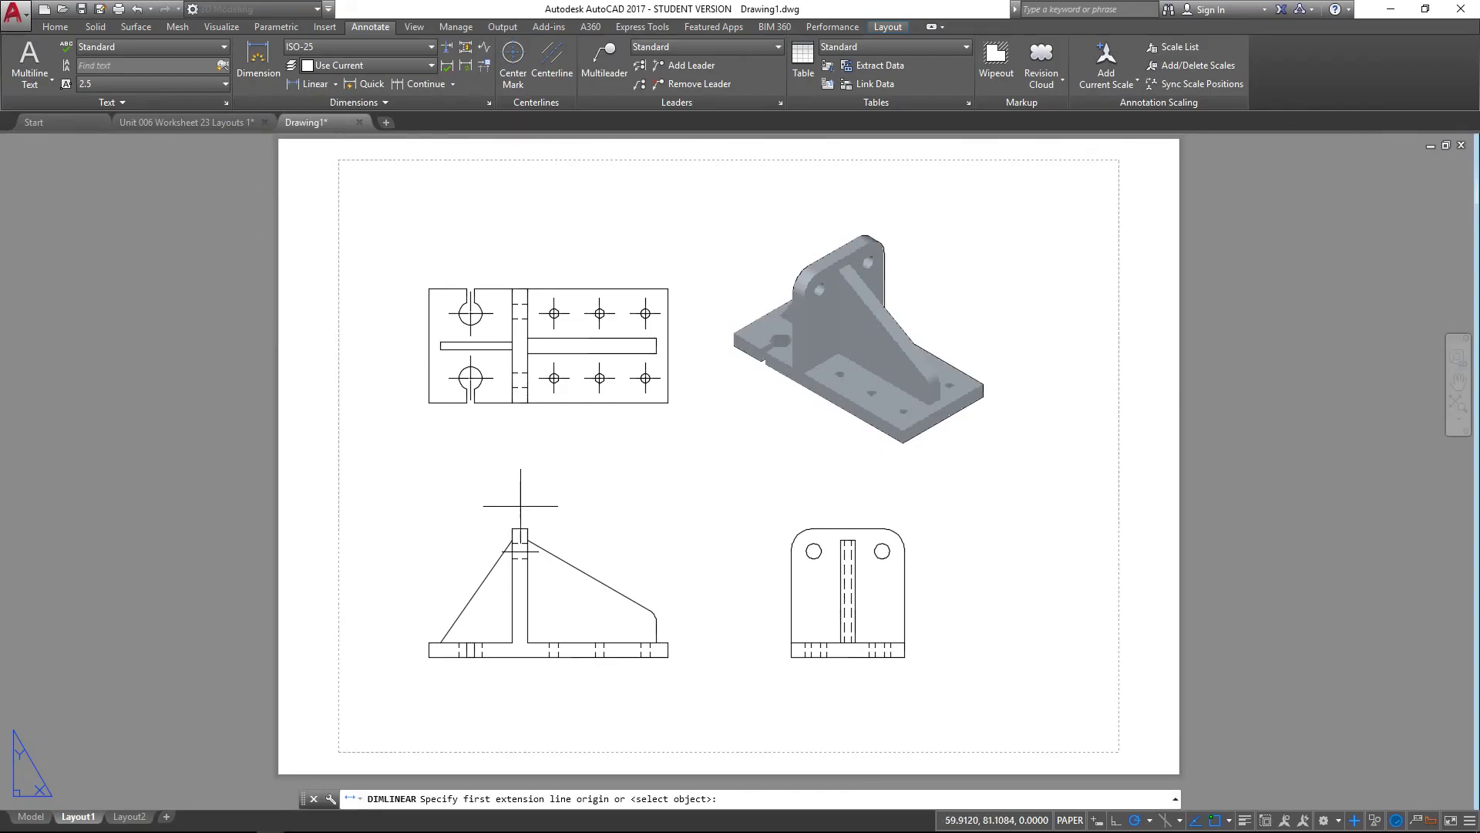
{"action": "left_click", "coordinate": [428, 657]}
{"action": "left_click", "coordinate": [669, 657]}
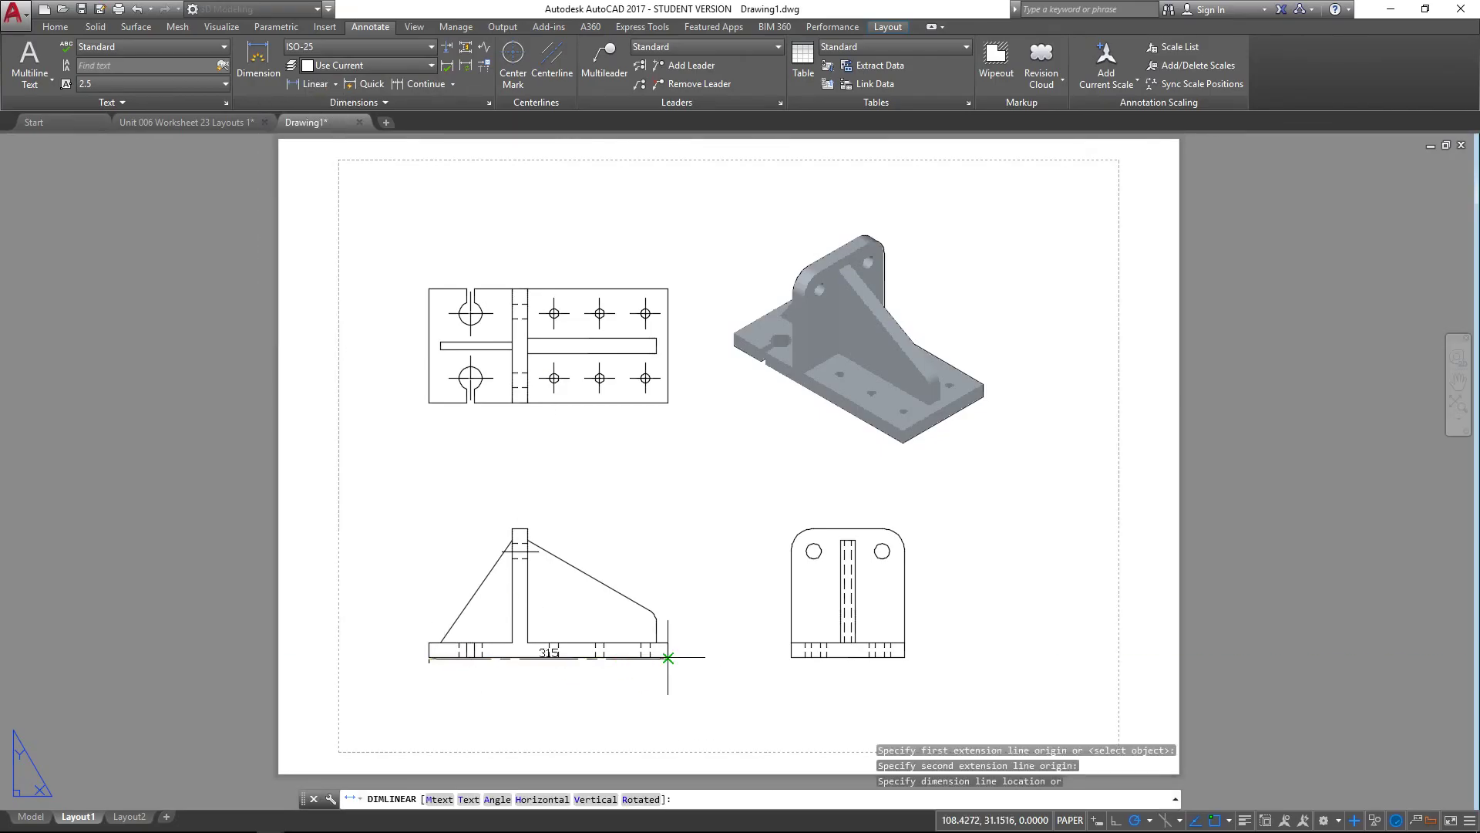
{"action": "left_click", "coordinate": [687, 700]}
{"action": "key", "text": "Escape"}
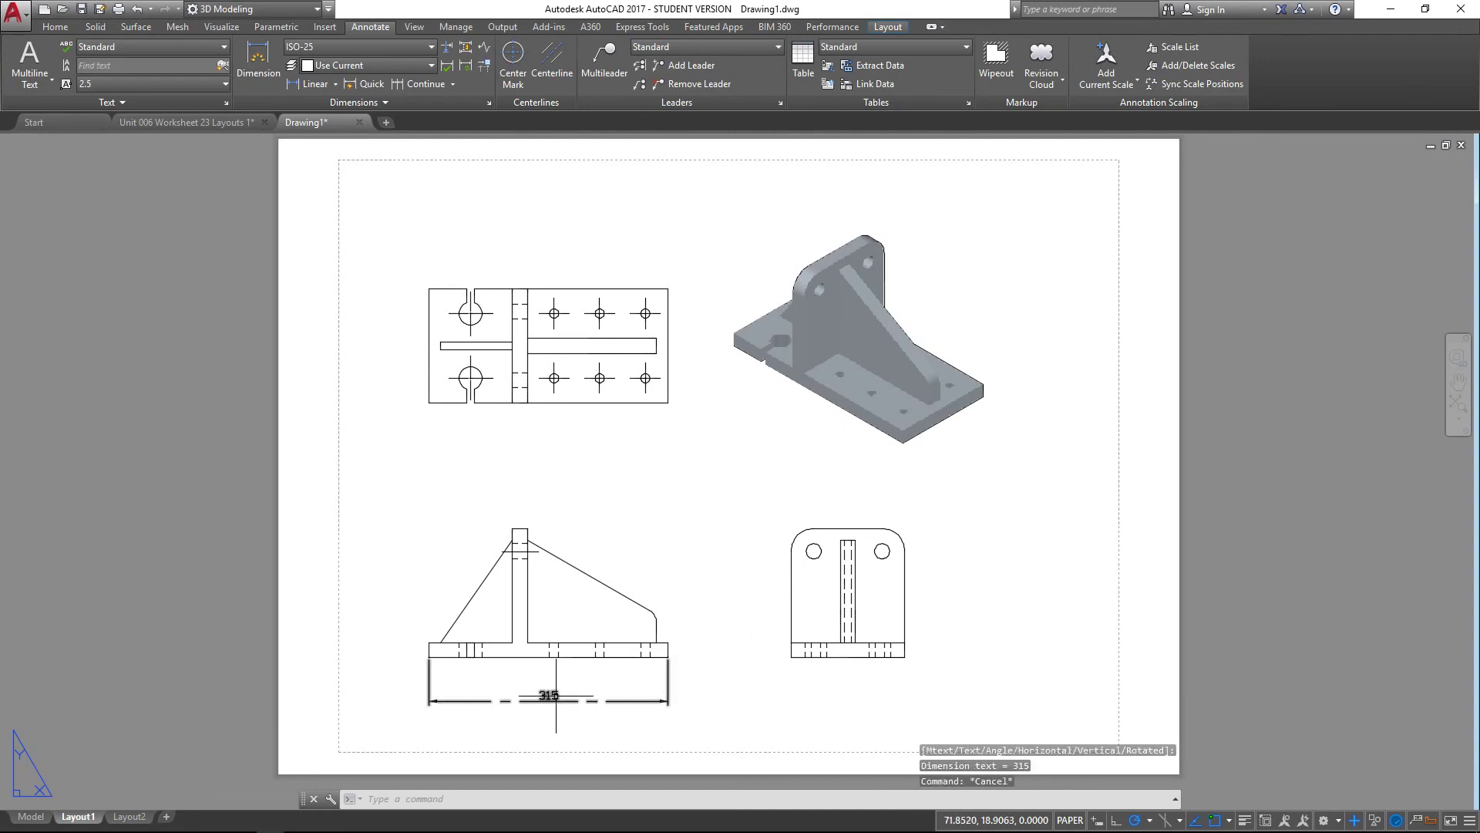
- Move the base length dimension below the front view to the Dims layer and clear the selection
{"action": "left_click", "coordinate": [540, 700]}
{"action": "left_click", "coordinate": [73, 27]}
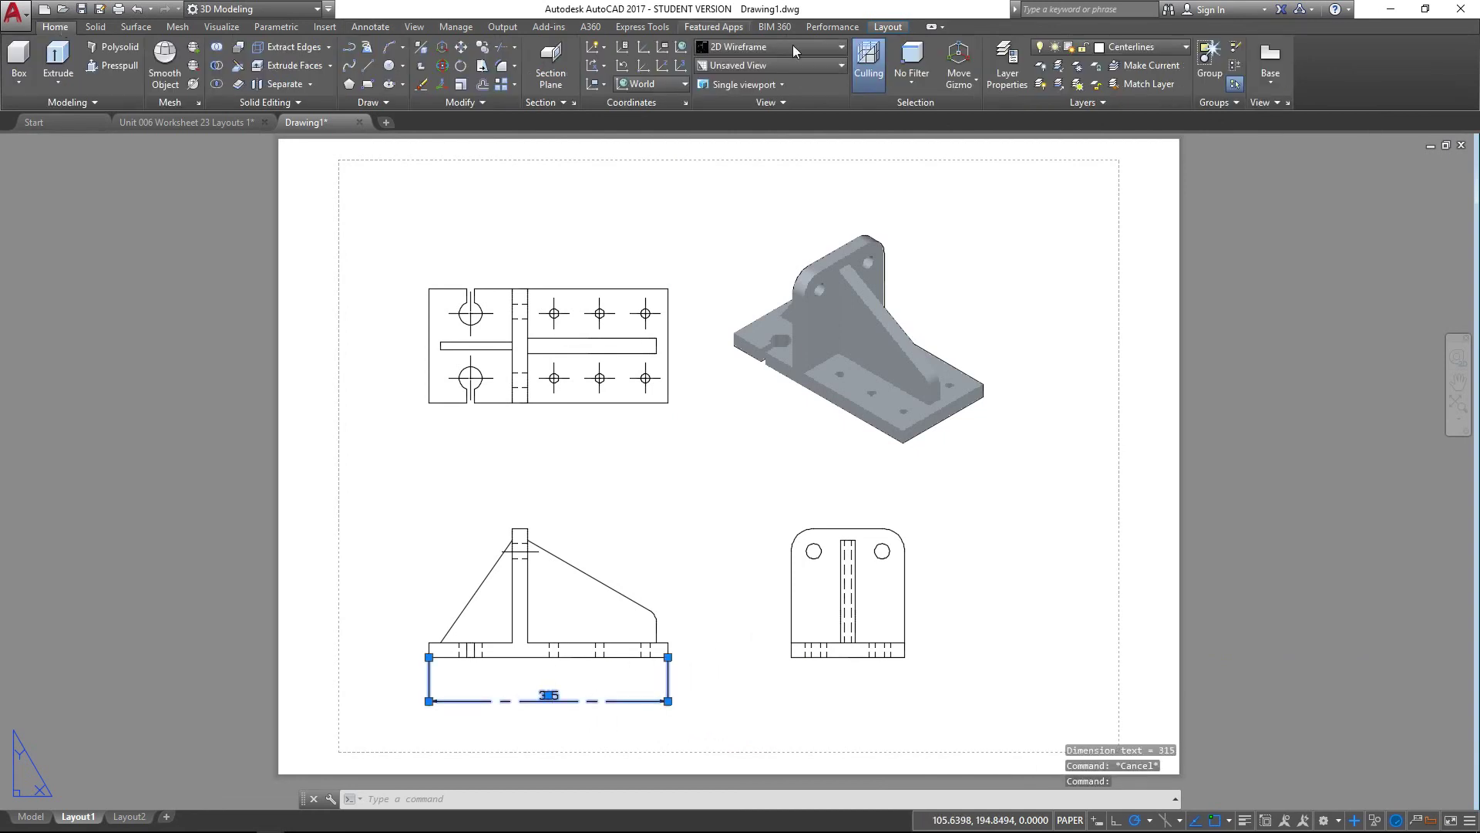
{"action": "left_click", "coordinate": [1149, 48]}
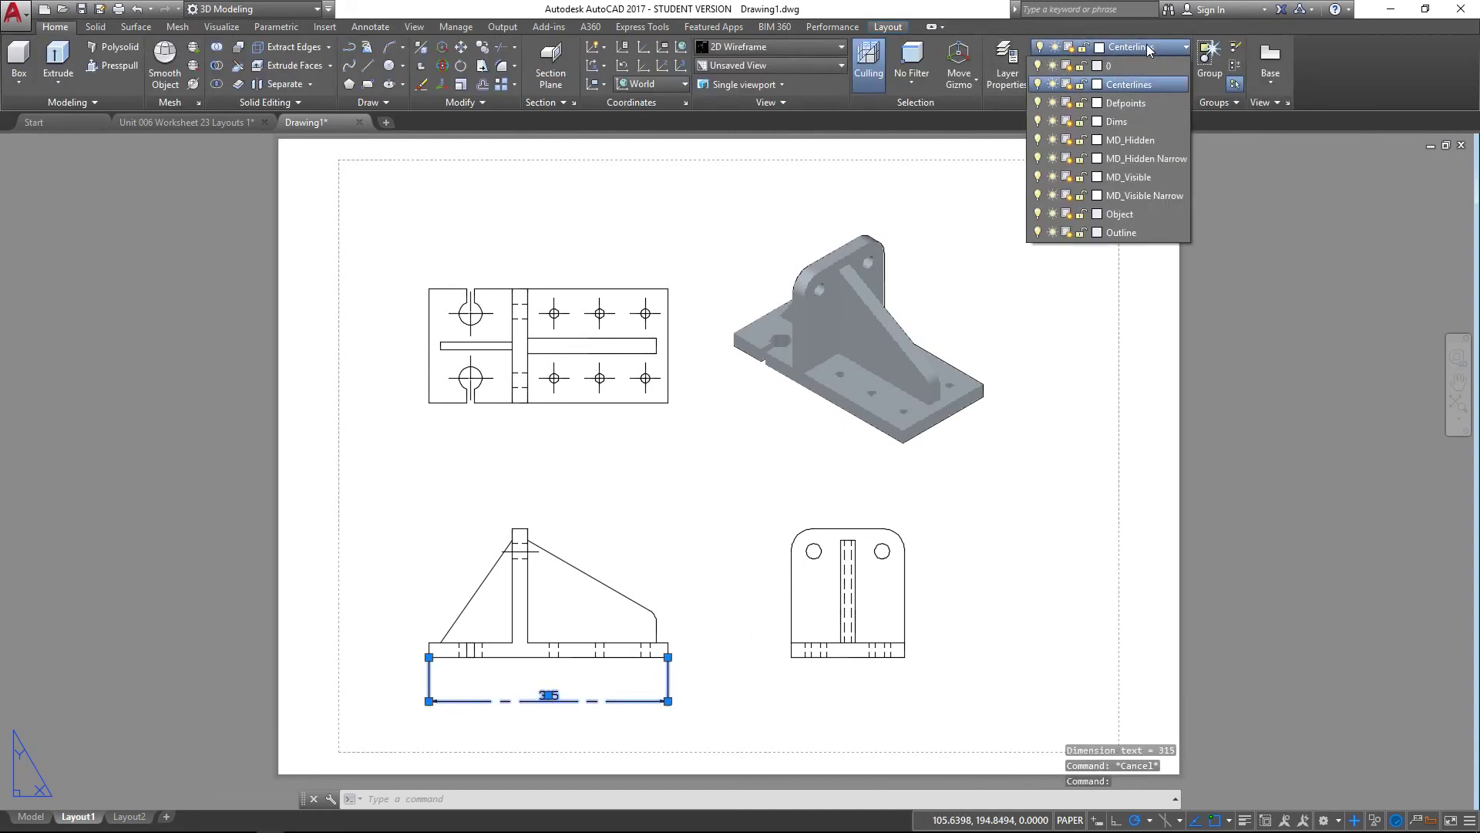
{"action": "left_click", "coordinate": [1103, 121]}
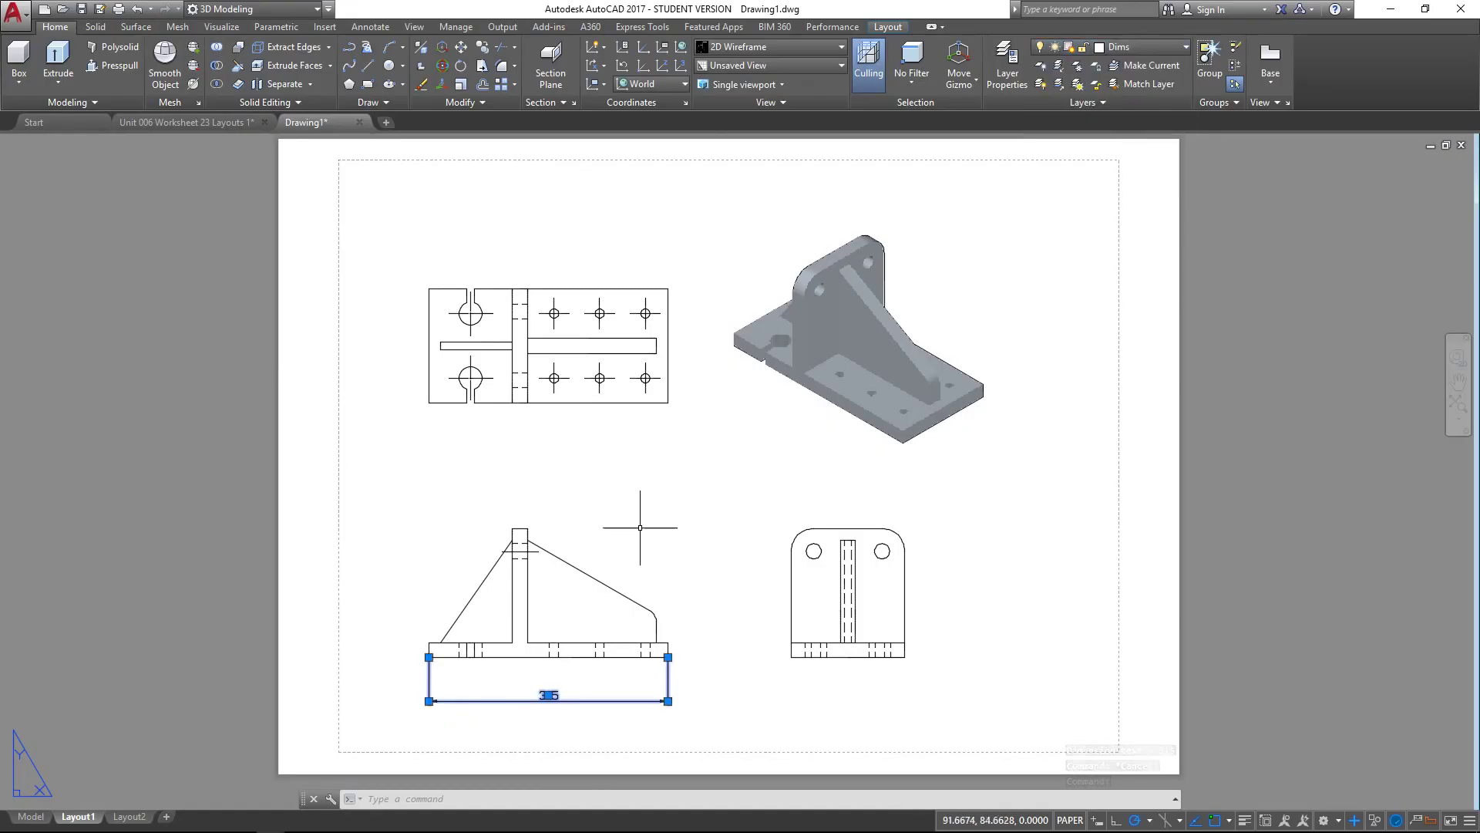
{"action": "key", "text": "Escape"}
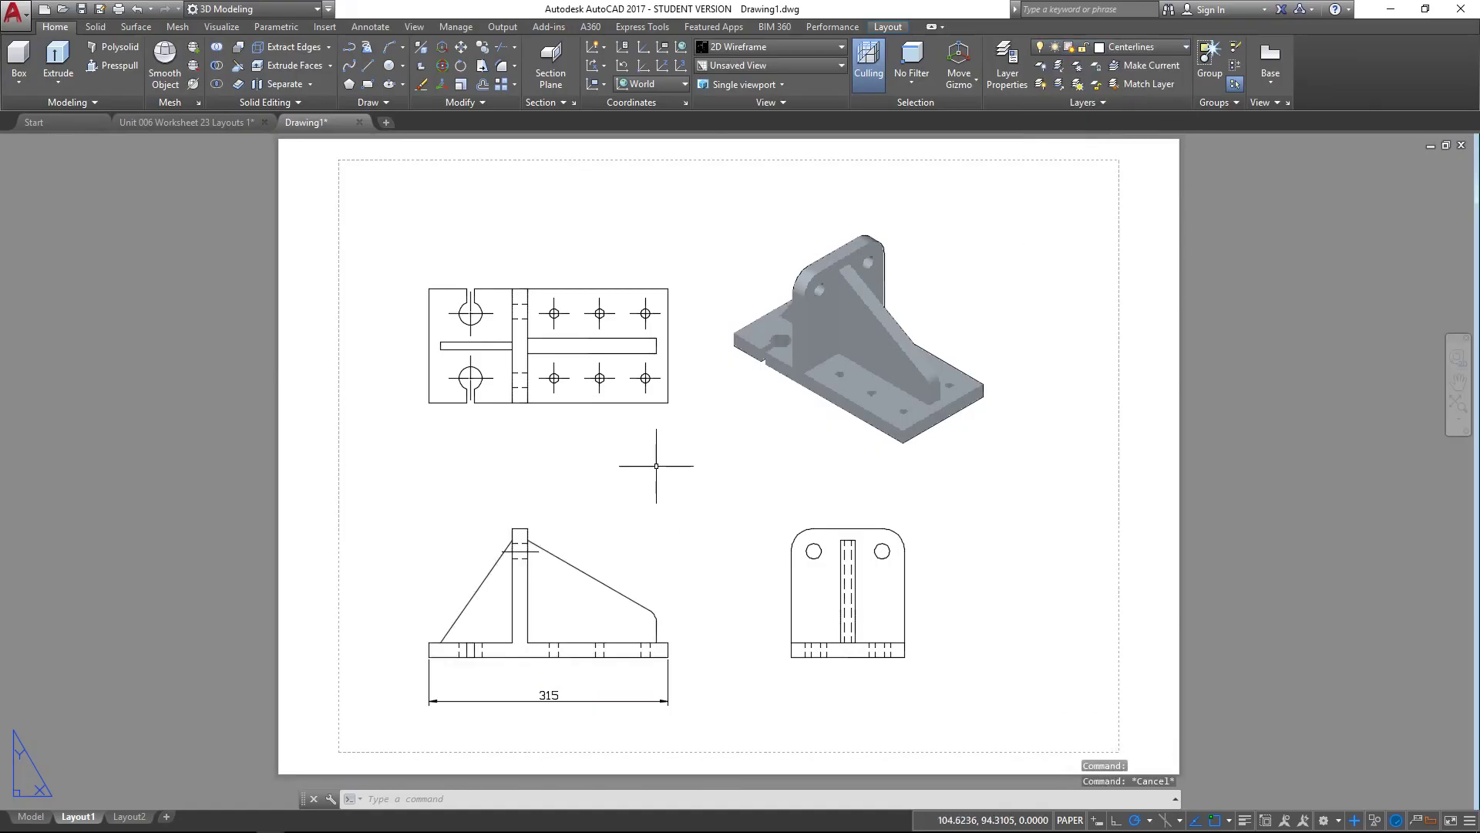
- Make Dims the current layer and add a vertical linear dimension for the base plate's width beside the top view's slotted end
{"action": "left_click", "coordinate": [1154, 48]}
{"action": "left_click", "coordinate": [1123, 121]}
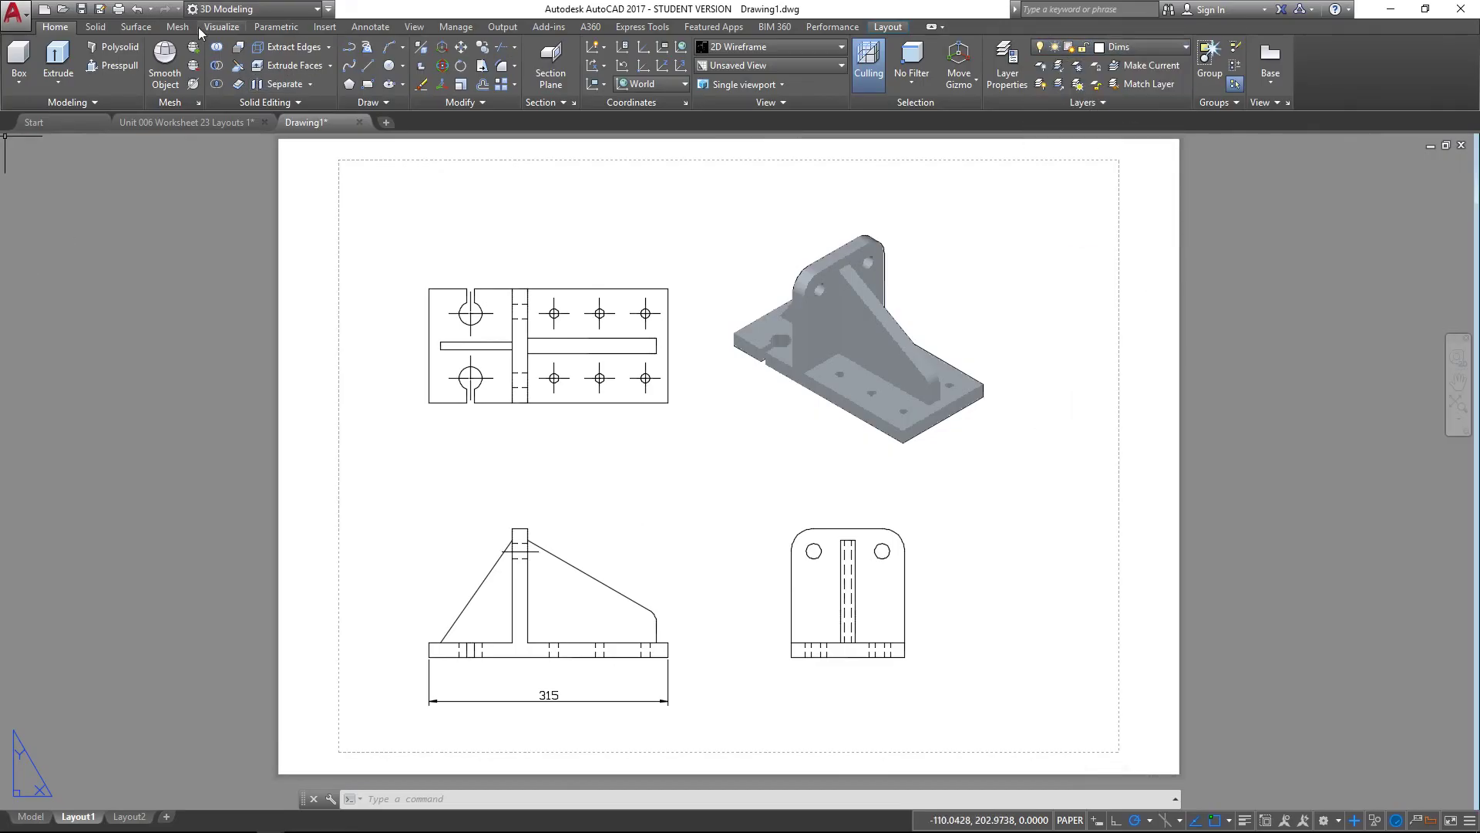
{"action": "left_click", "coordinate": [370, 28]}
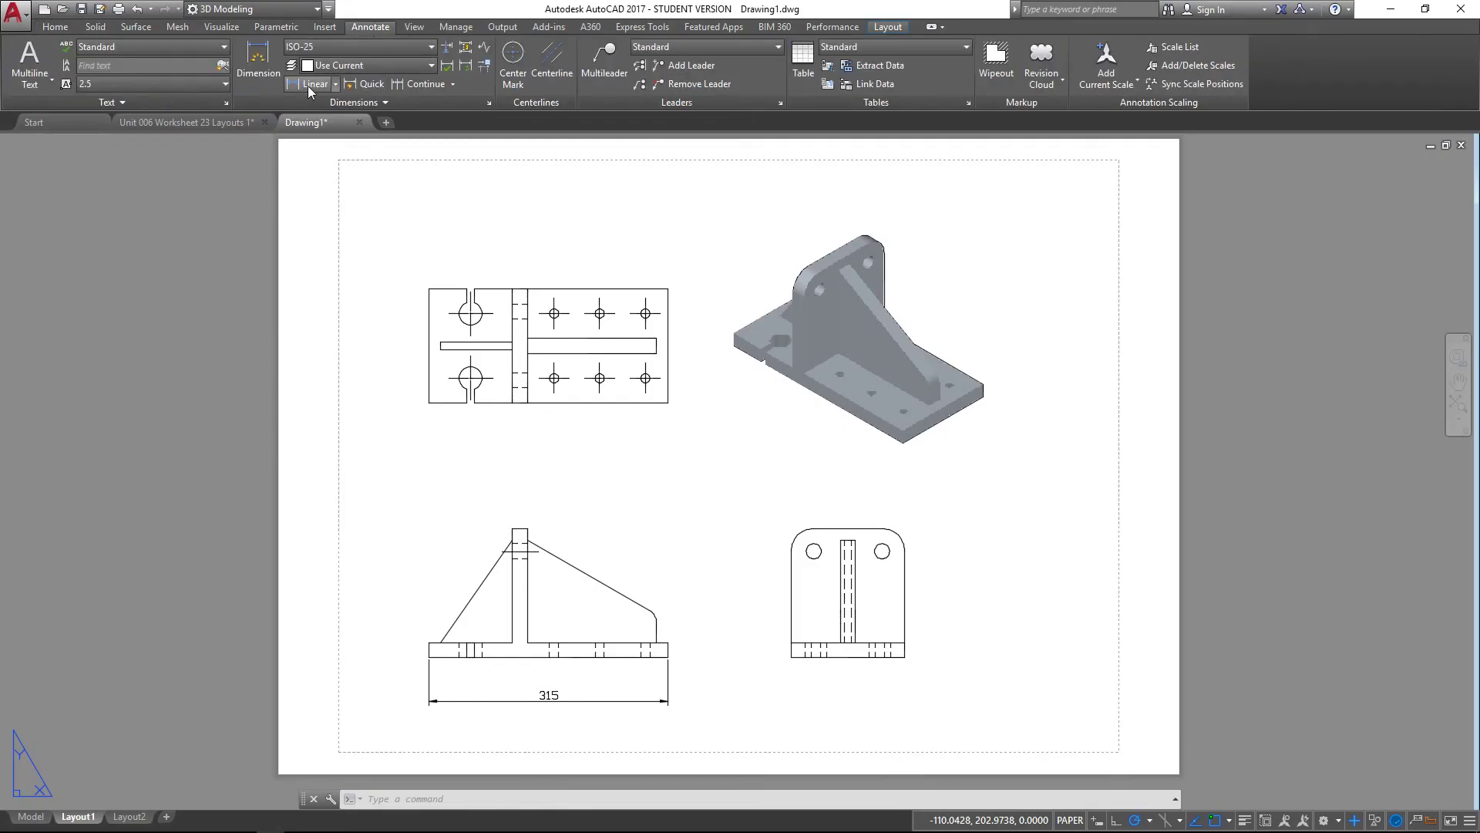
{"action": "left_click", "coordinate": [311, 83]}
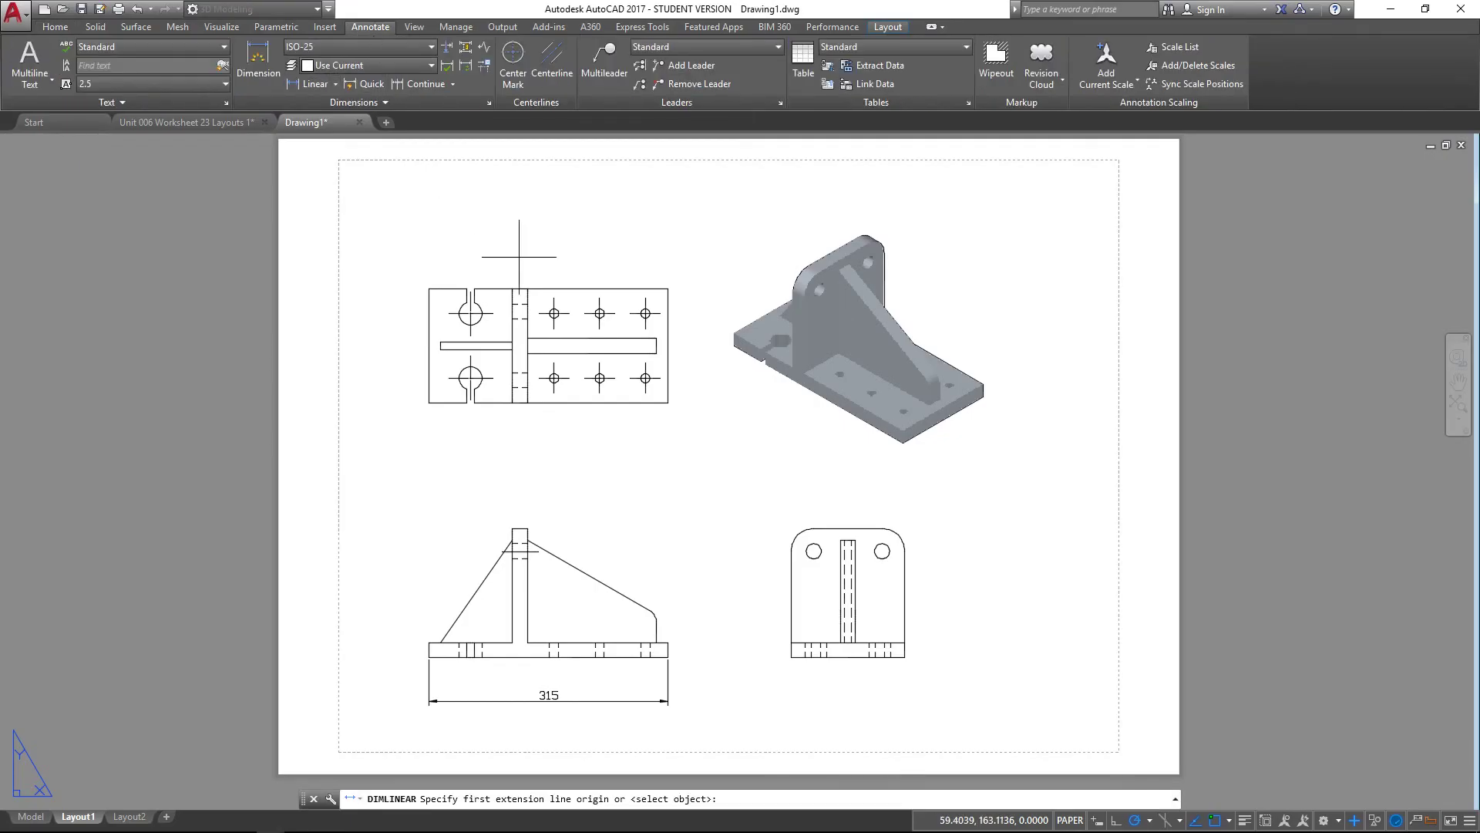
{"action": "left_click", "coordinate": [430, 289]}
{"action": "left_click", "coordinate": [430, 402]}
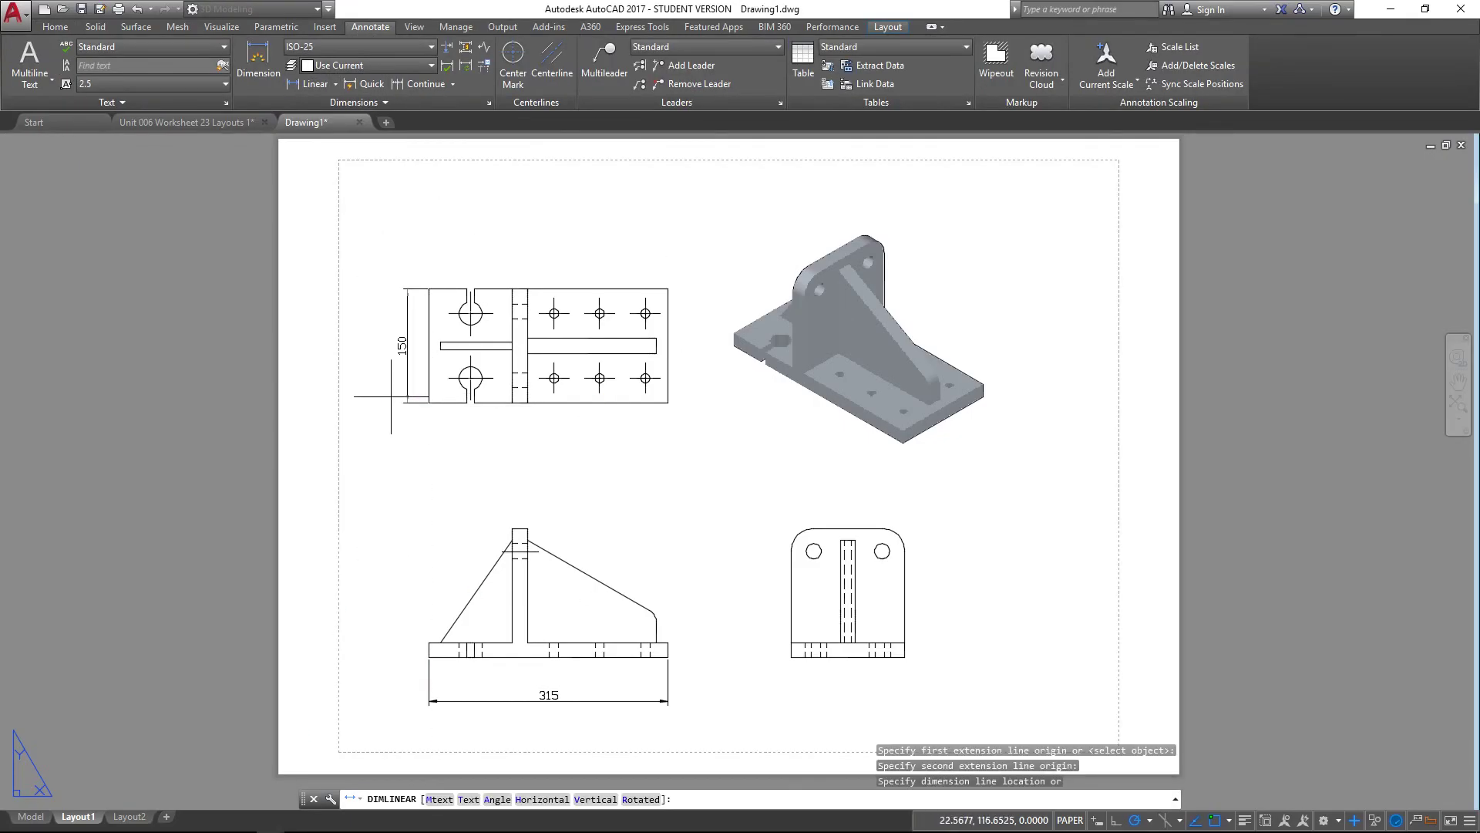
{"action": "left_click", "coordinate": [369, 391]}
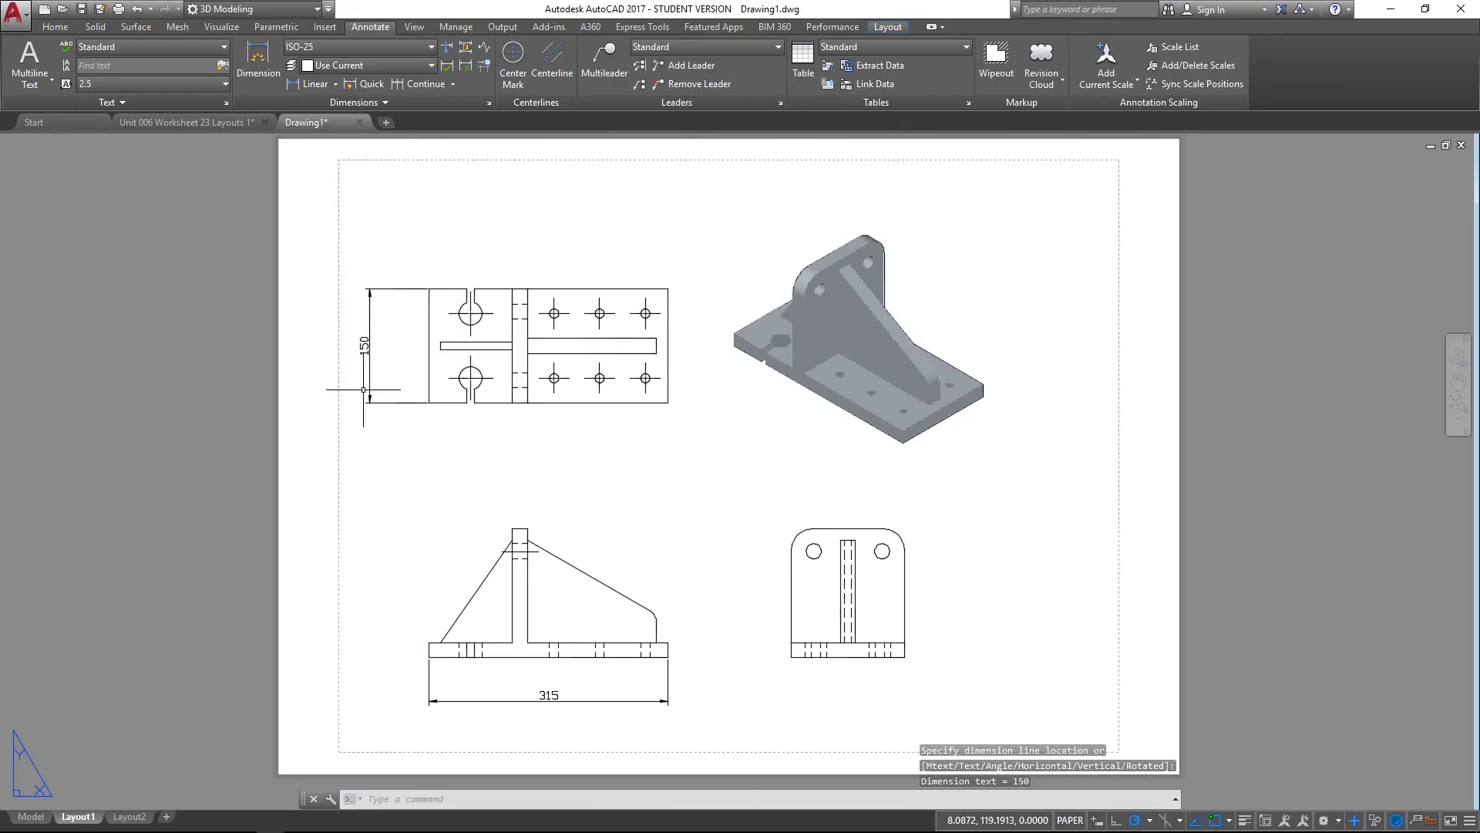